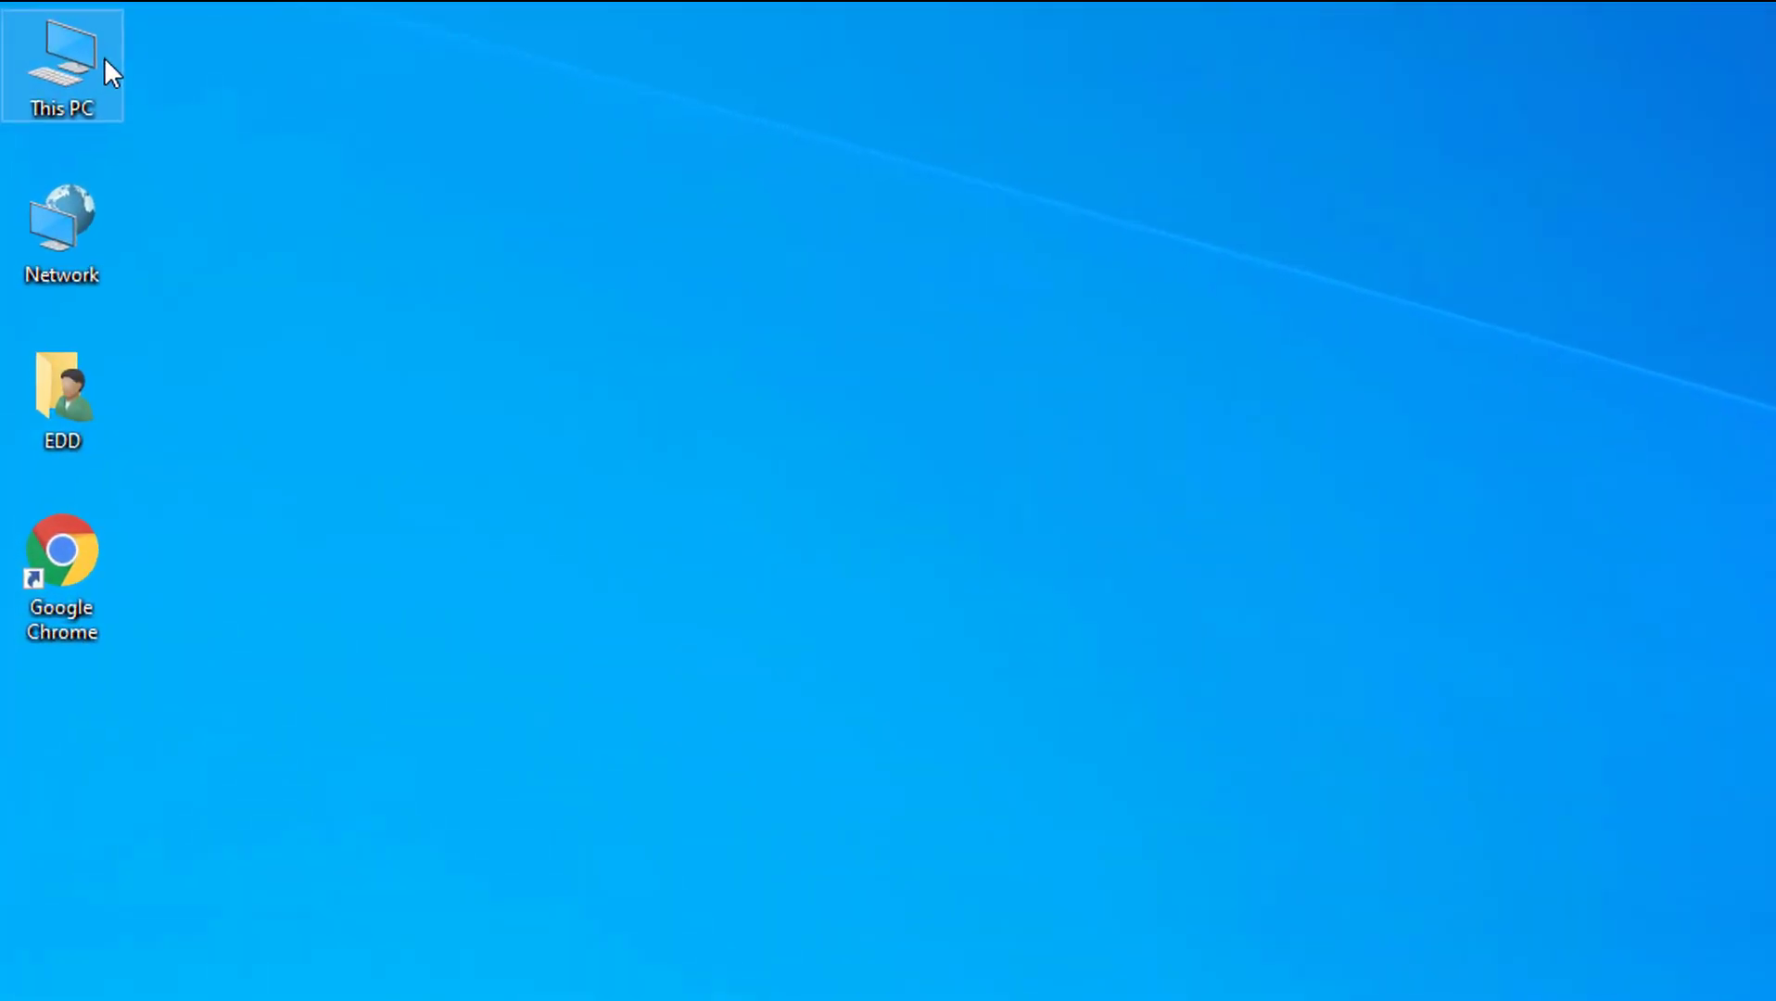
- Open the Downloads folder and run rufus-3.10p.exe
{"action": "double_click", "coordinate": [104, 70]}
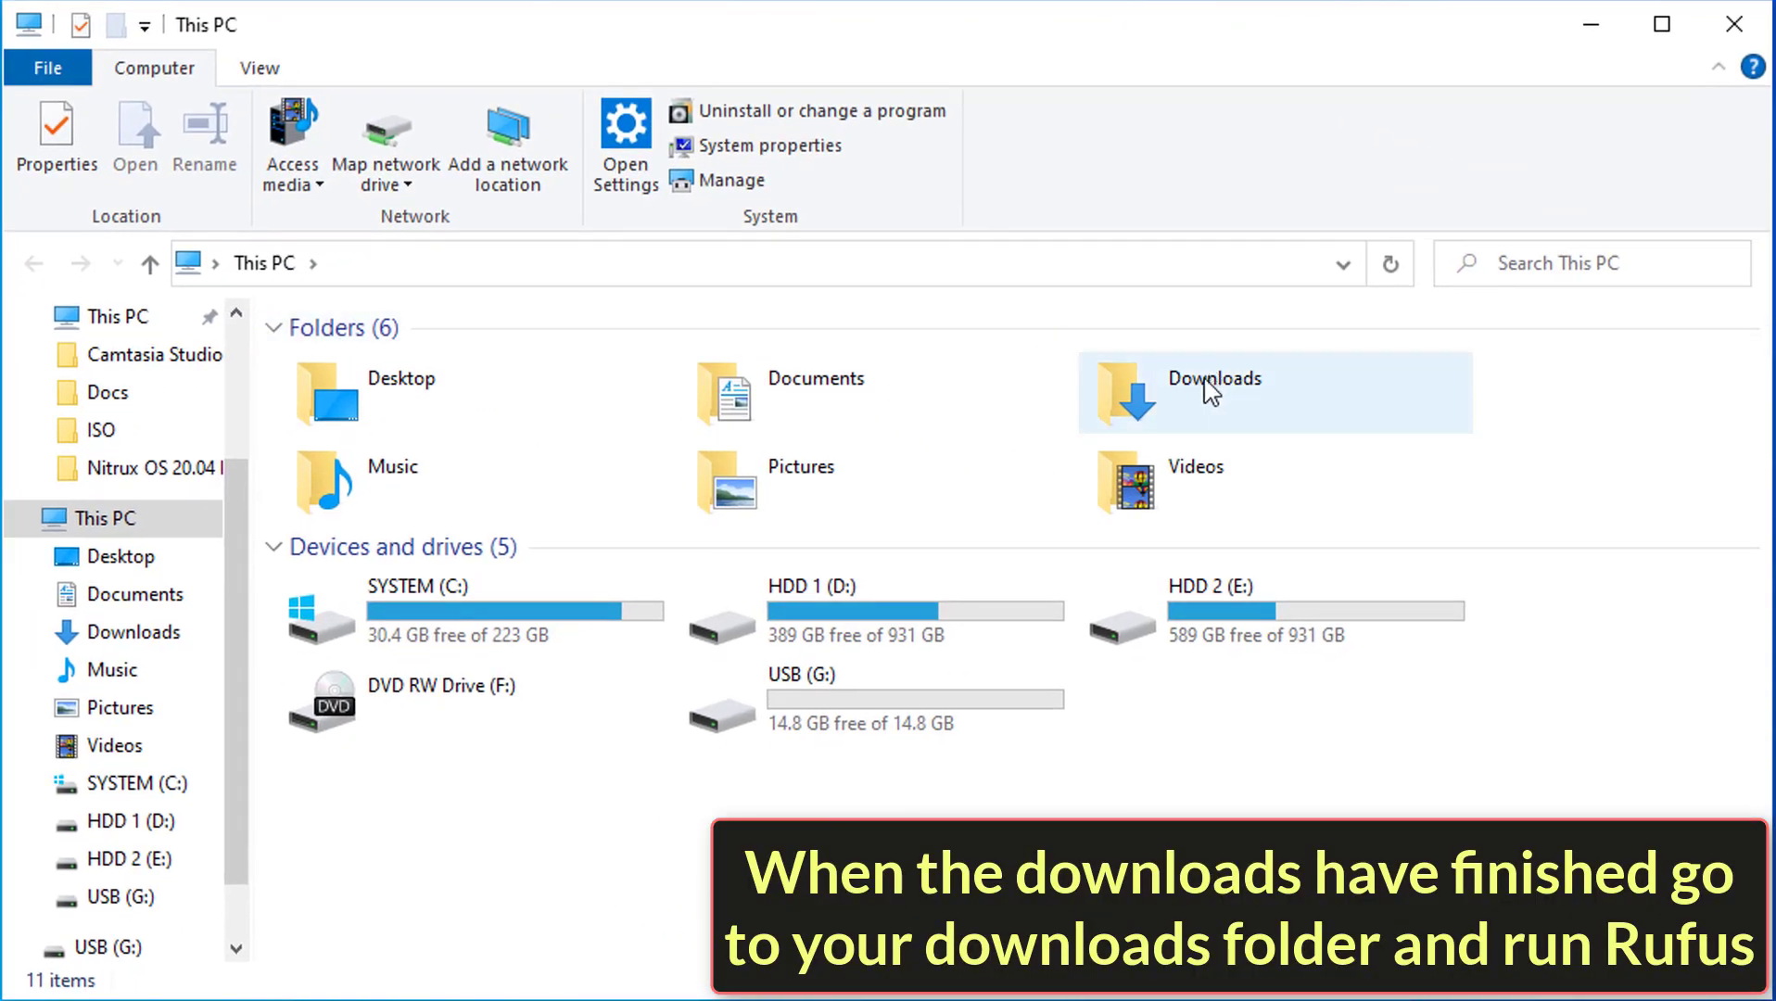
{"action": "double_click", "coordinate": [1211, 394]}
{"action": "left_click", "coordinate": [861, 408]}
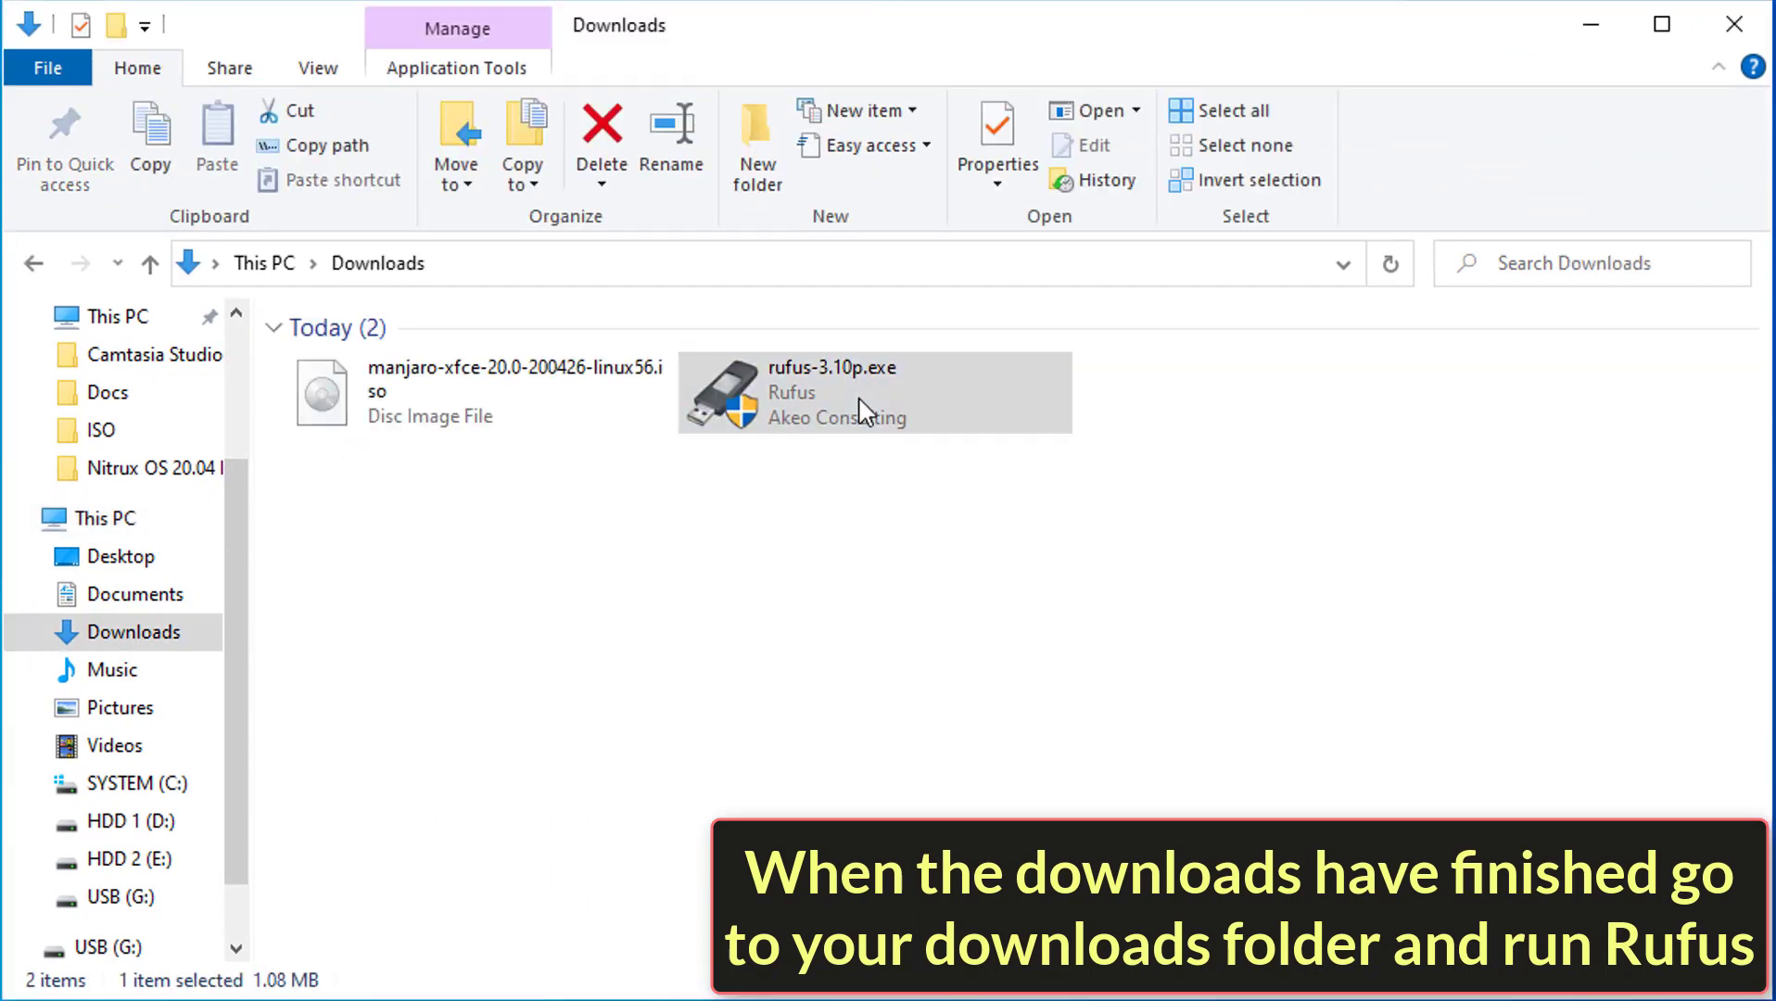
{"action": "double_click", "coordinate": [862, 408]}
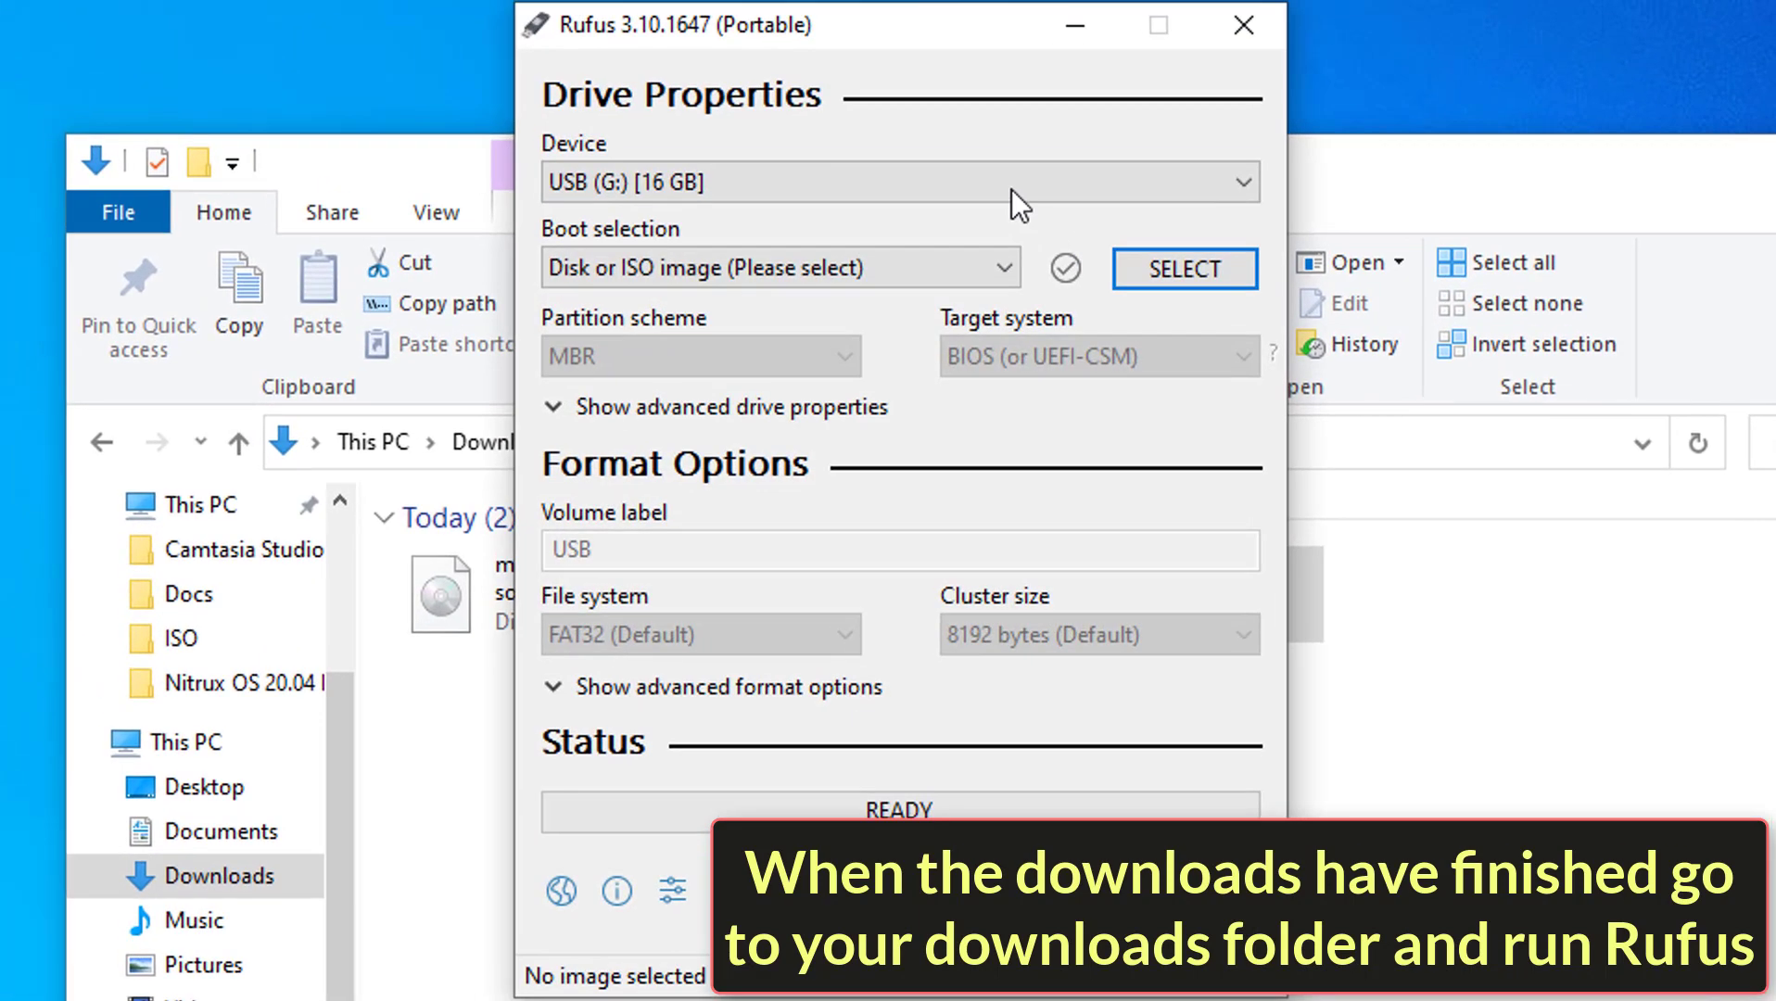
- Choose USB (G:) [16 GB] as the device and manjaro-xfce-20.0-200426-linux56.iso as the boot image
{"action": "left_click", "coordinate": [1016, 184]}
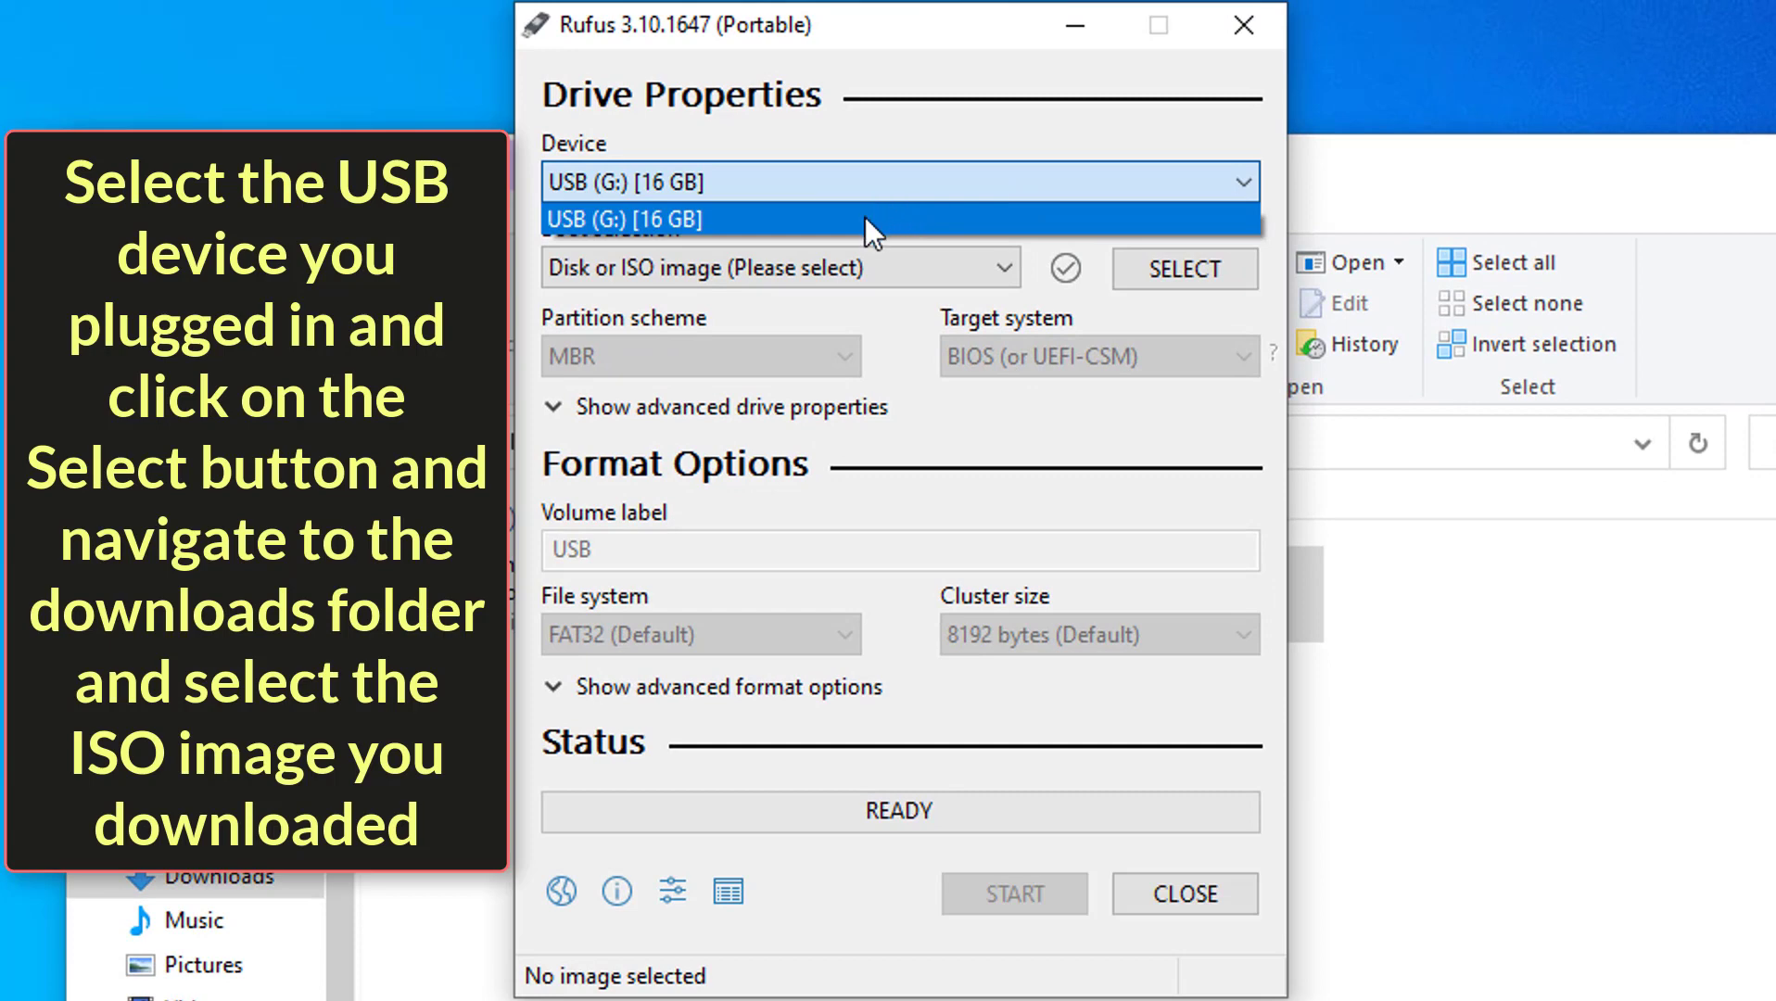
{"action": "left_click", "coordinate": [865, 219]}
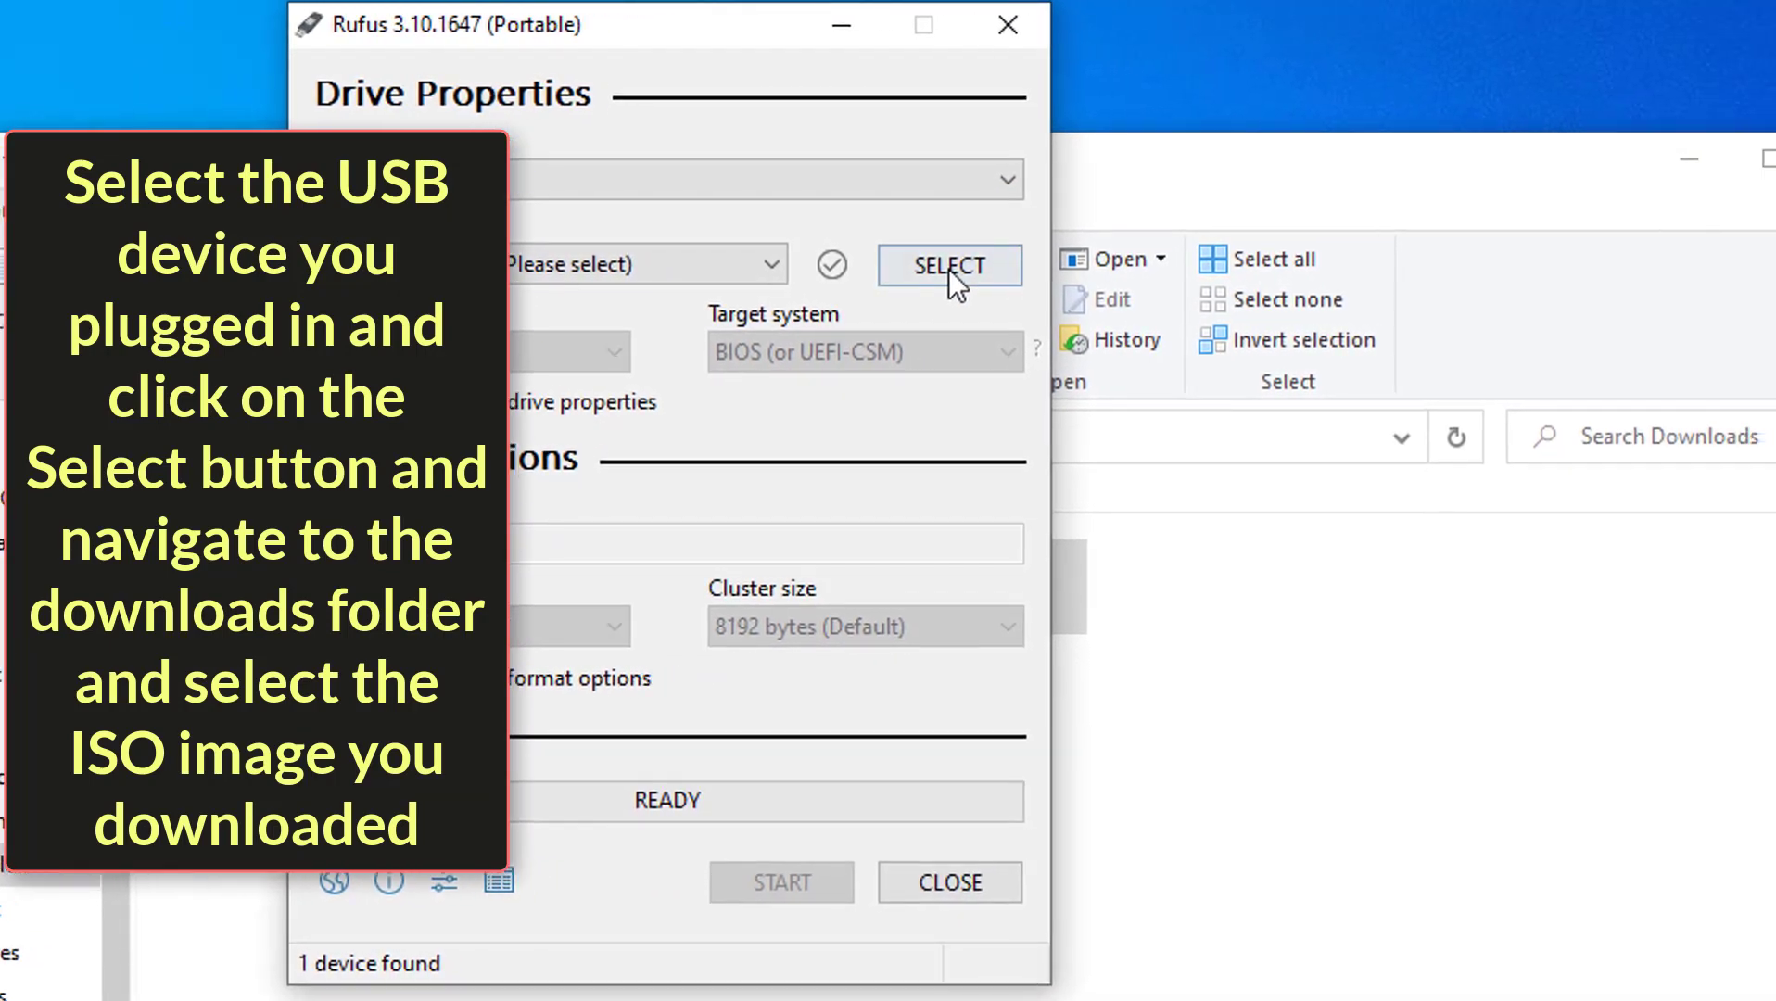
{"action": "left_click", "coordinate": [947, 269]}
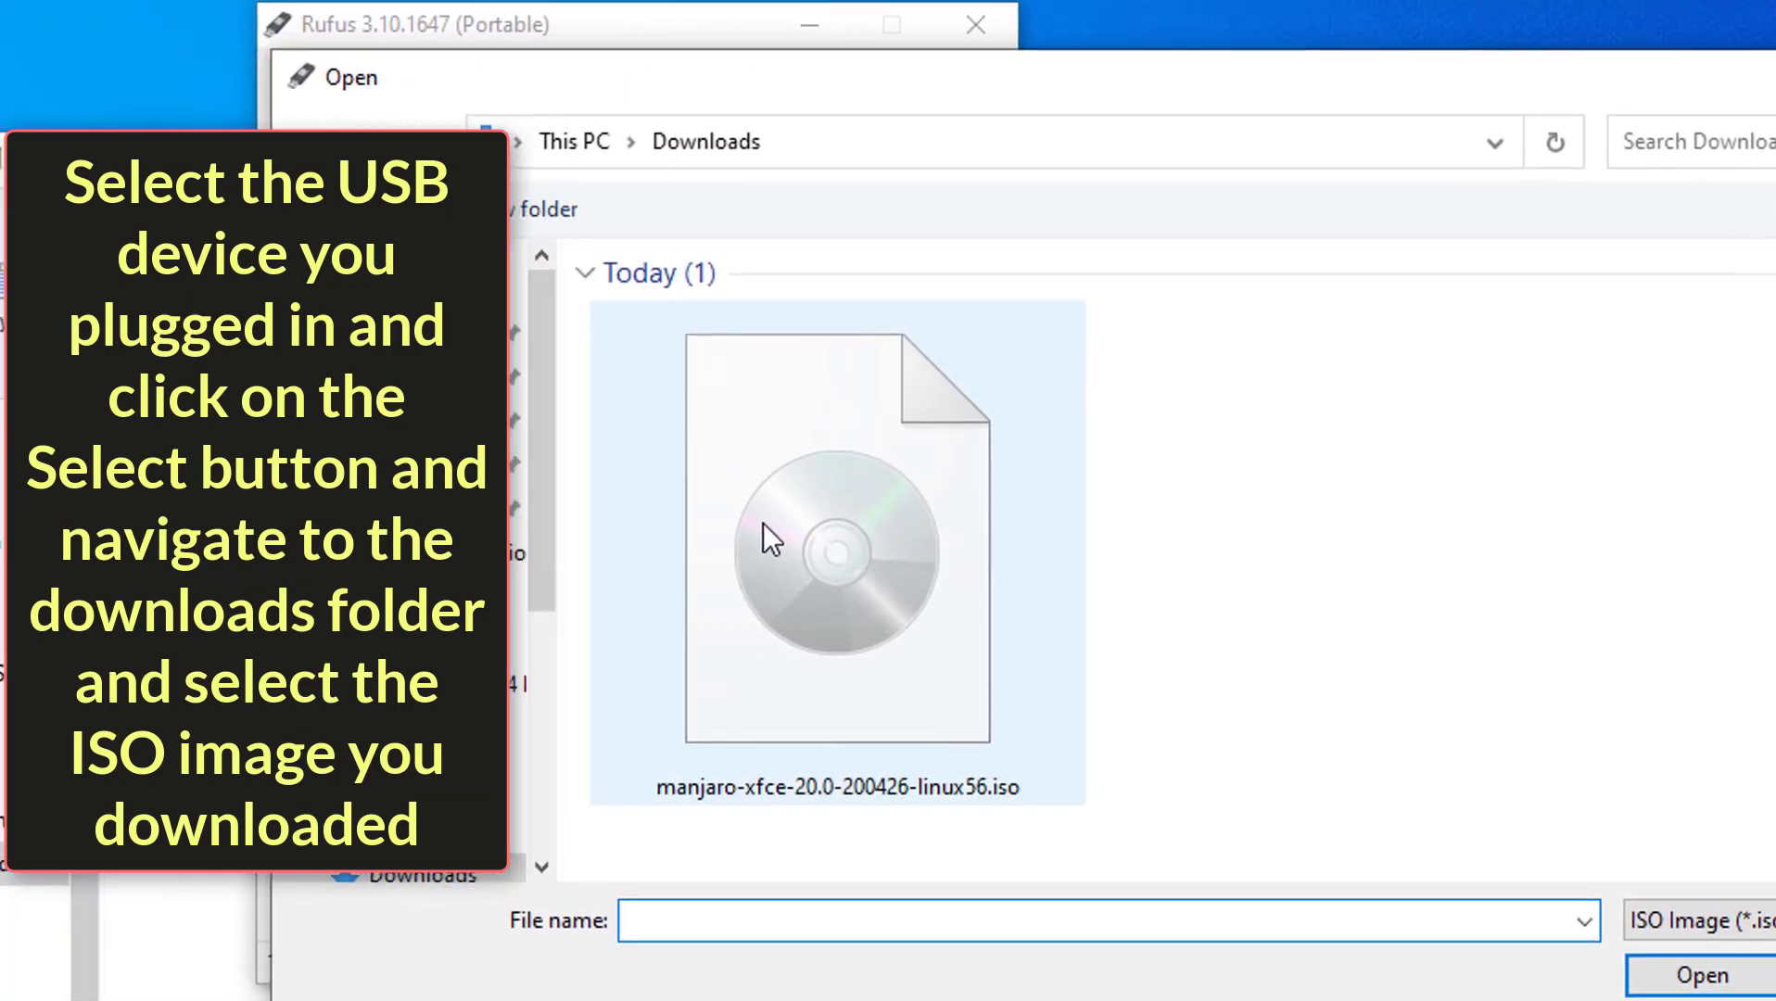
{"action": "double_click", "coordinate": [762, 525]}
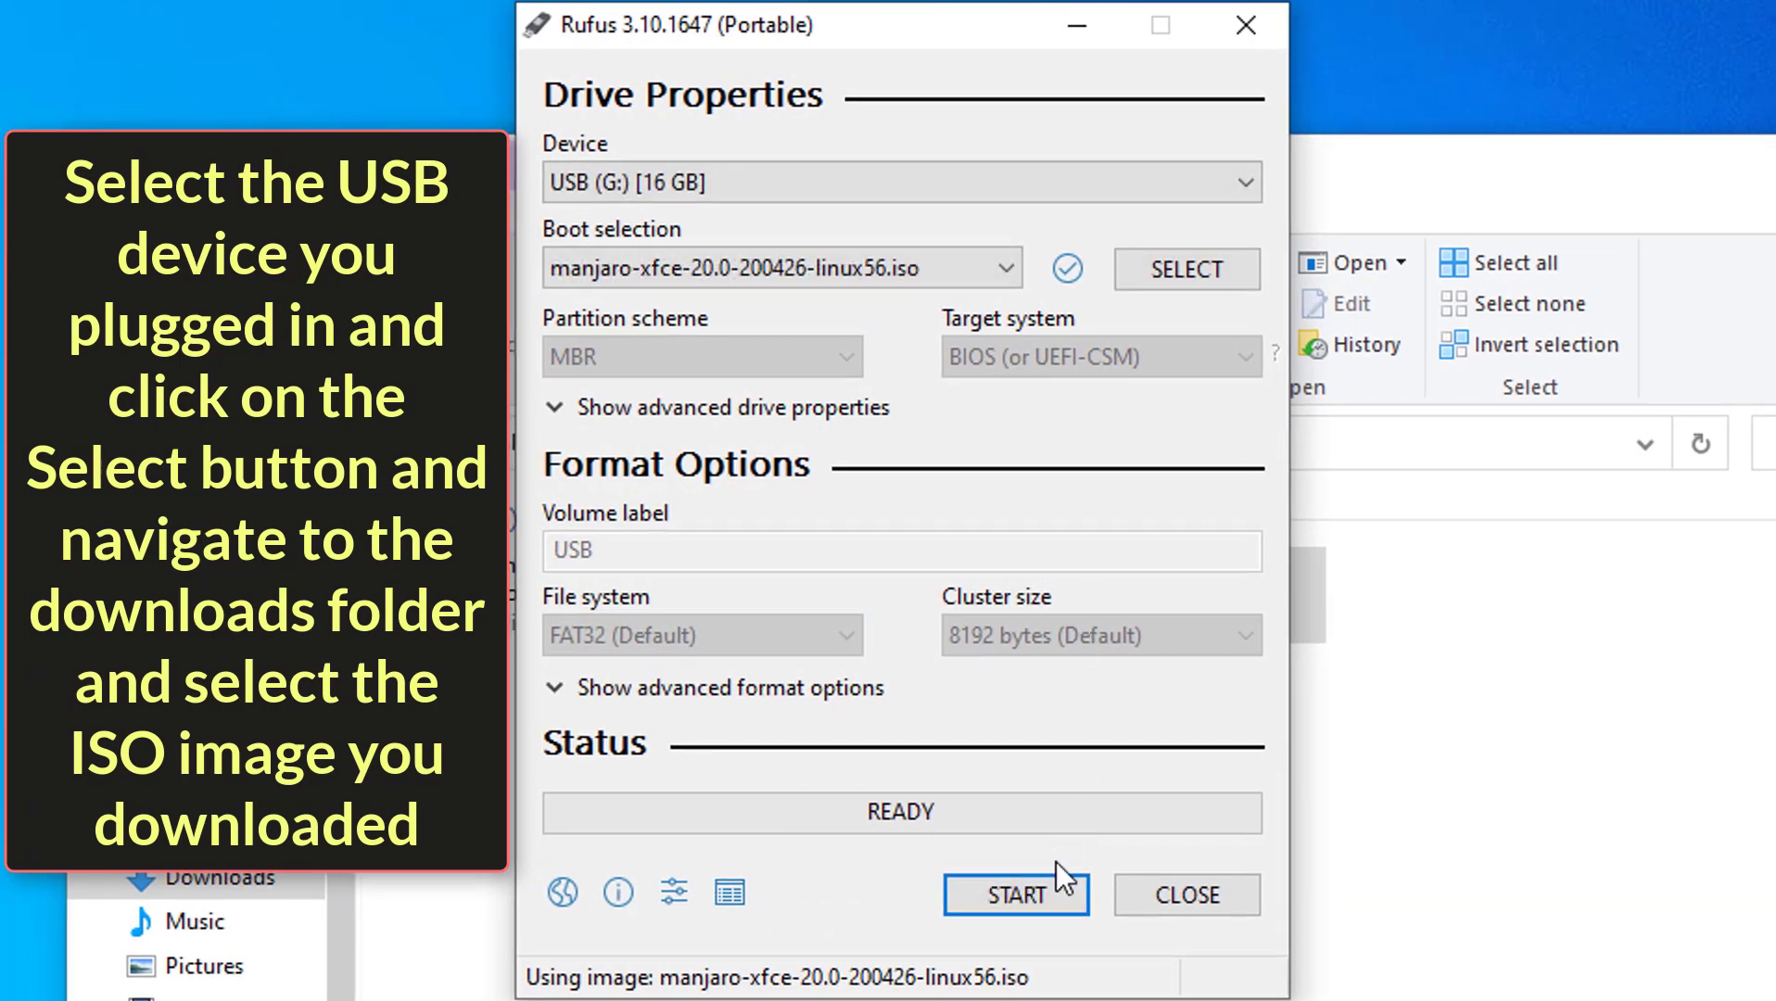
- Write the image to the USB drive, accepting the erasure of its data, and close Rufus when finished
{"action": "left_click", "coordinate": [1030, 907]}
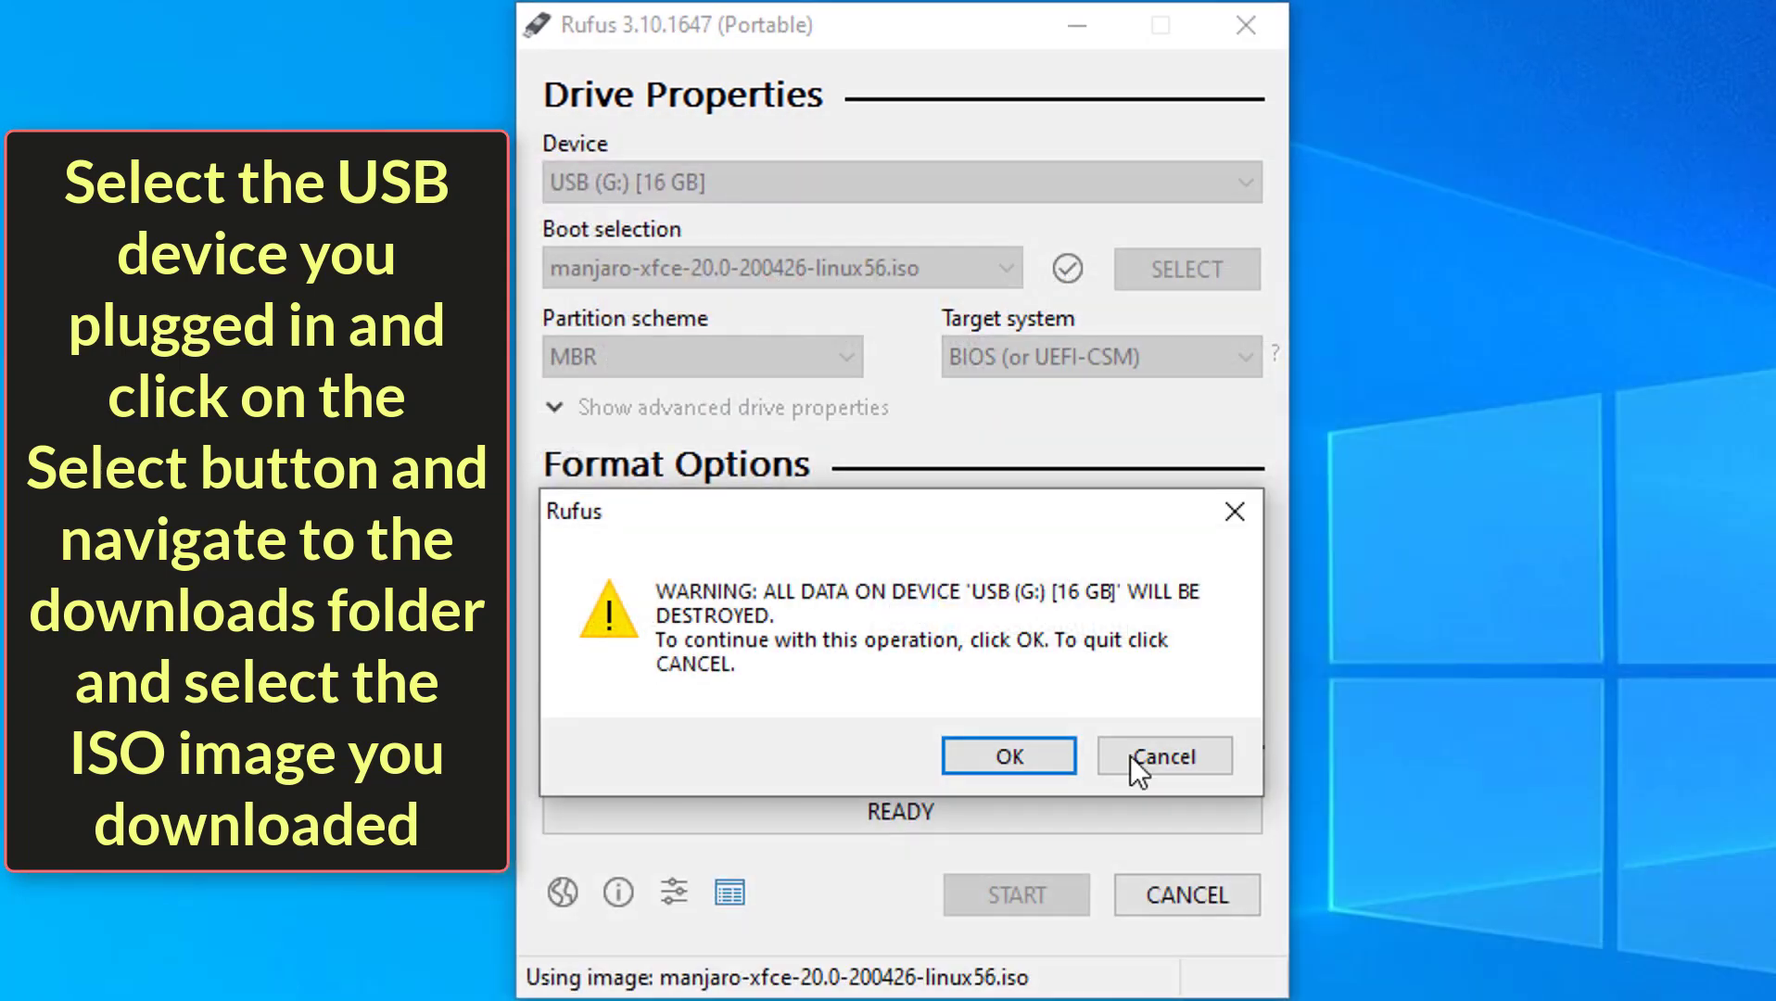
{"action": "left_click", "coordinate": [979, 752]}
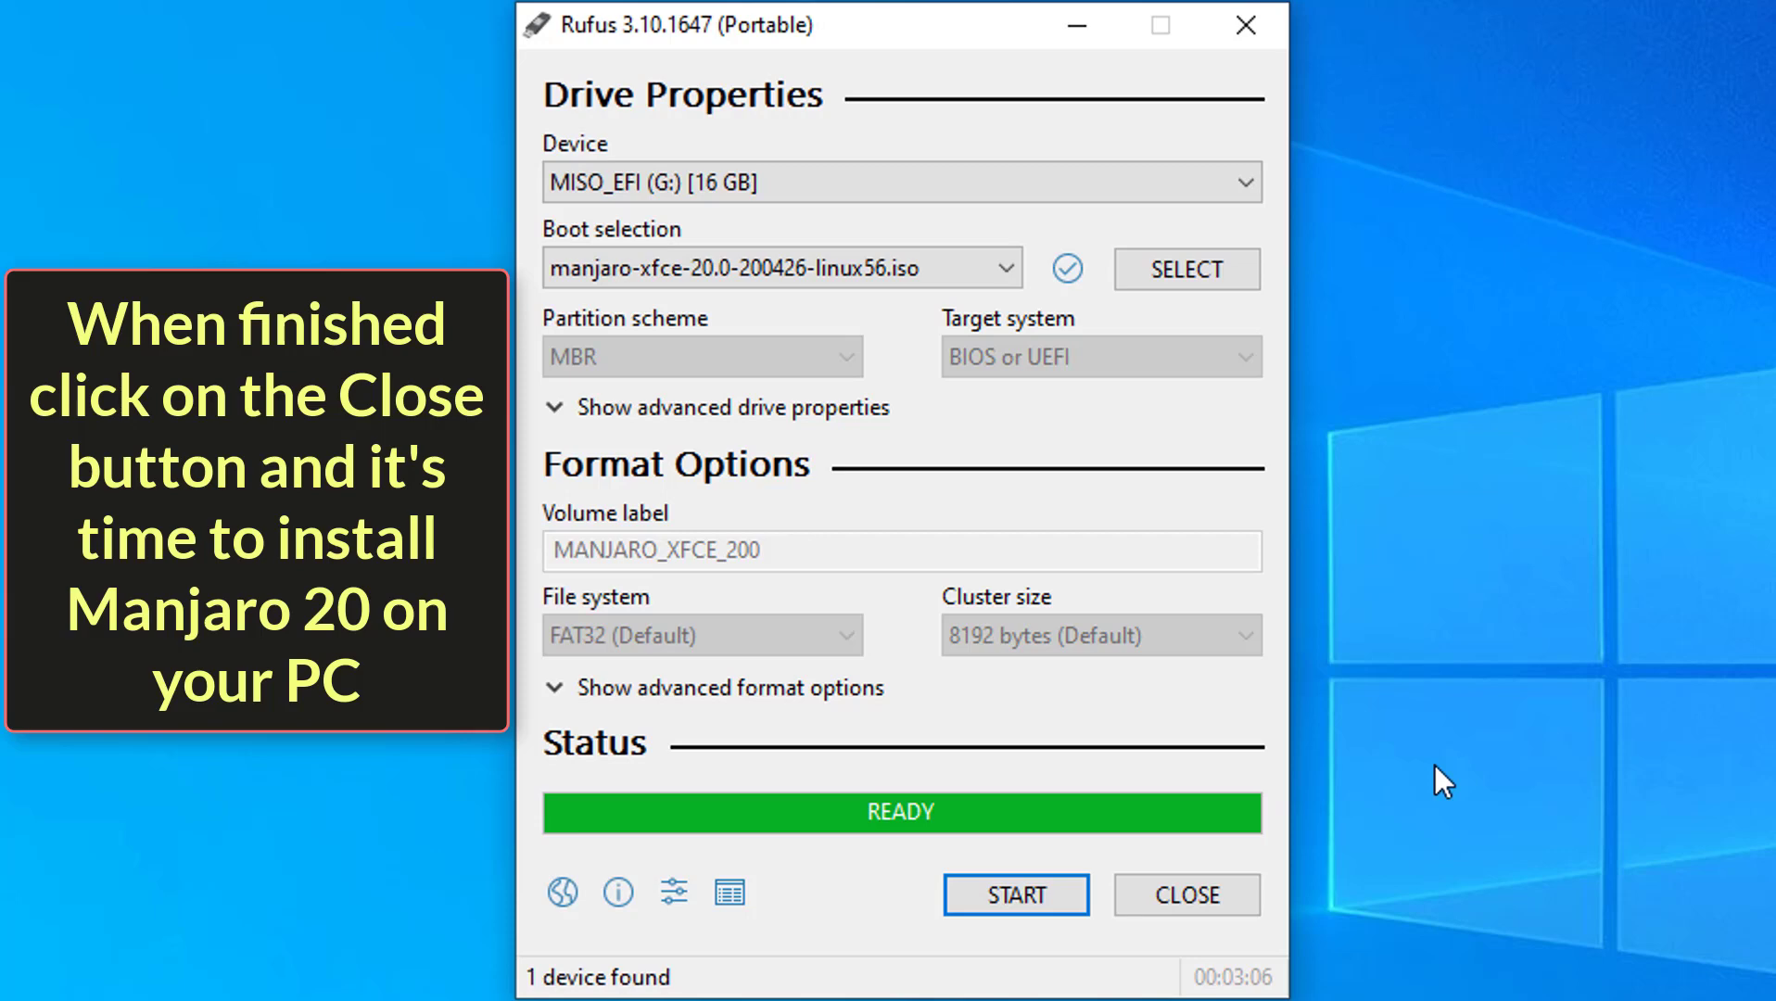
{"action": "left_click", "coordinate": [1231, 888]}
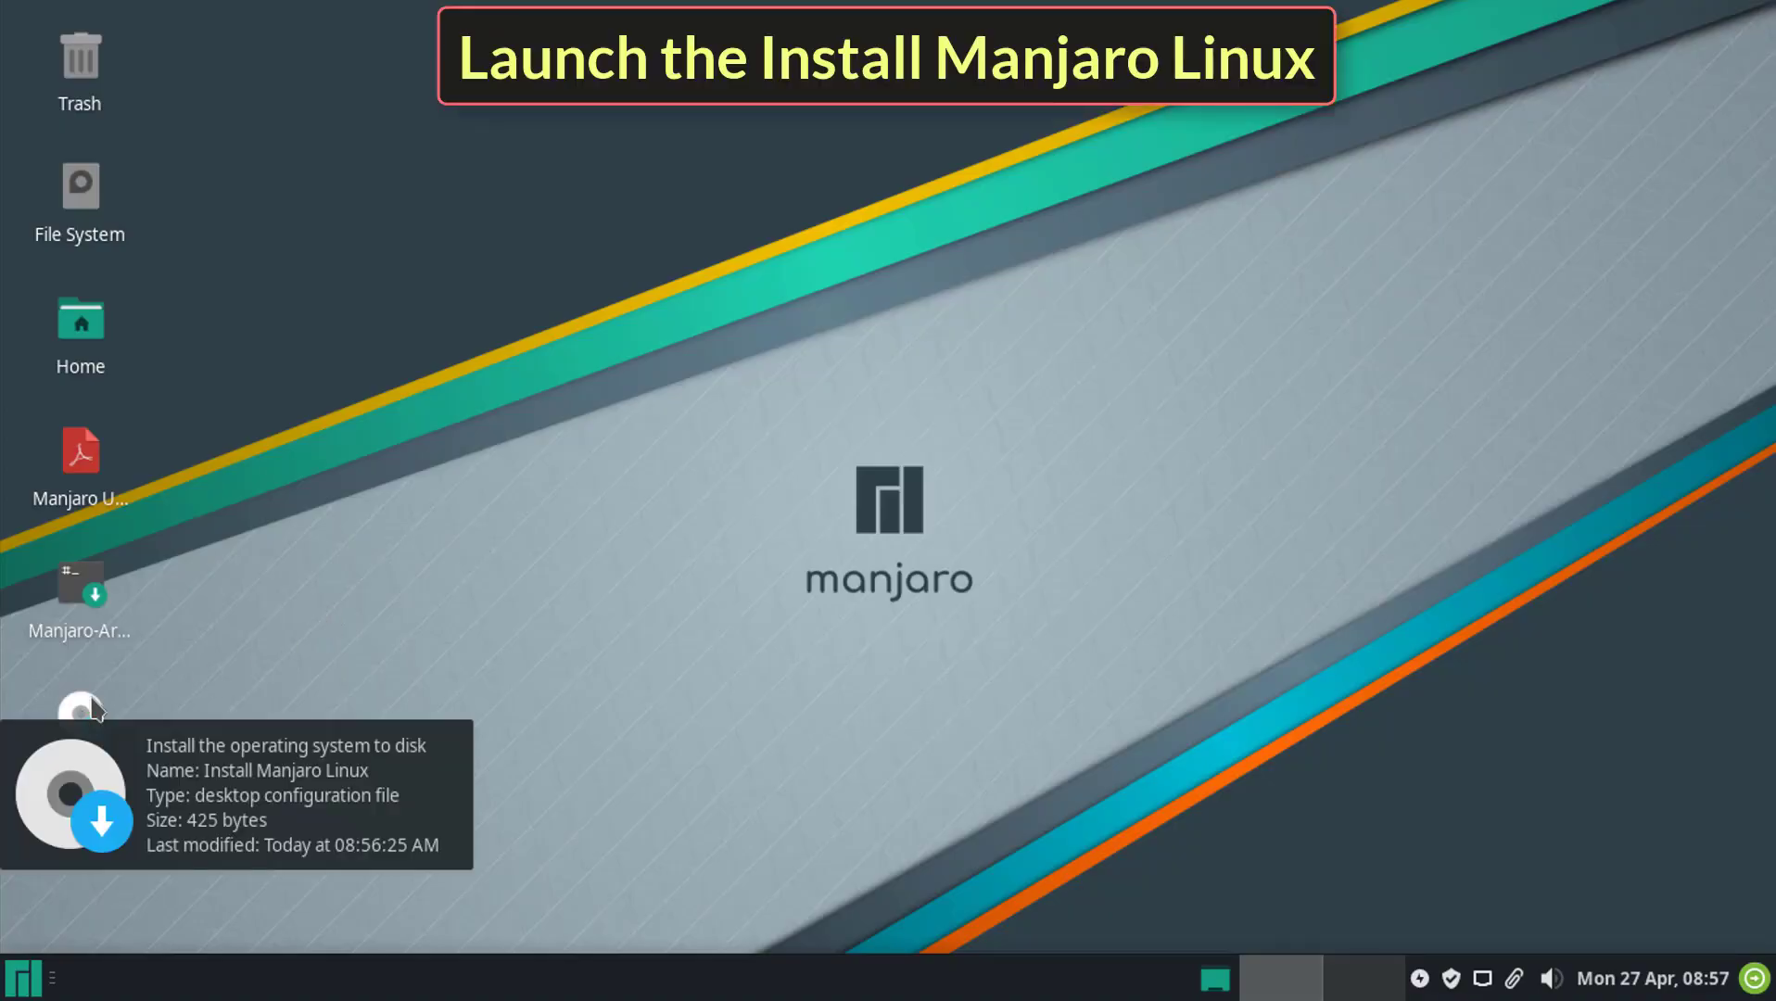
- Launch the Manjaro Linux installer from the live desktop and accept American English as the language
{"action": "double_click", "coordinate": [93, 708]}
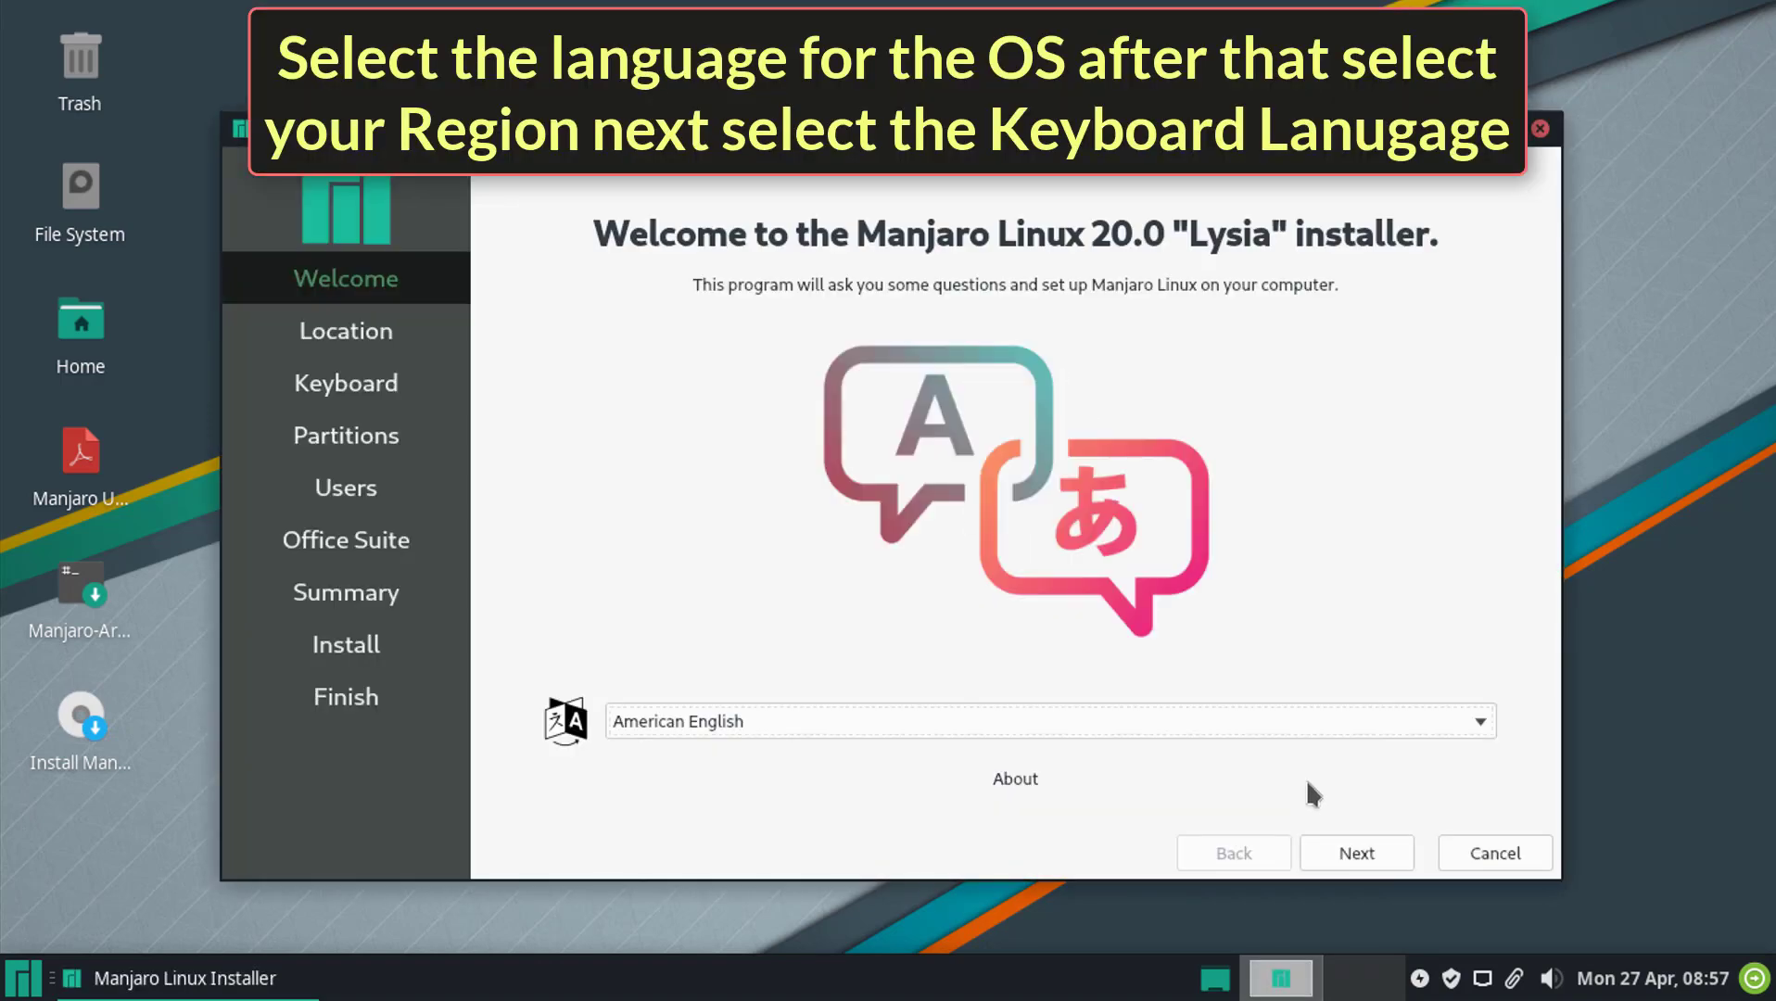
{"action": "left_click", "coordinate": [1357, 858]}
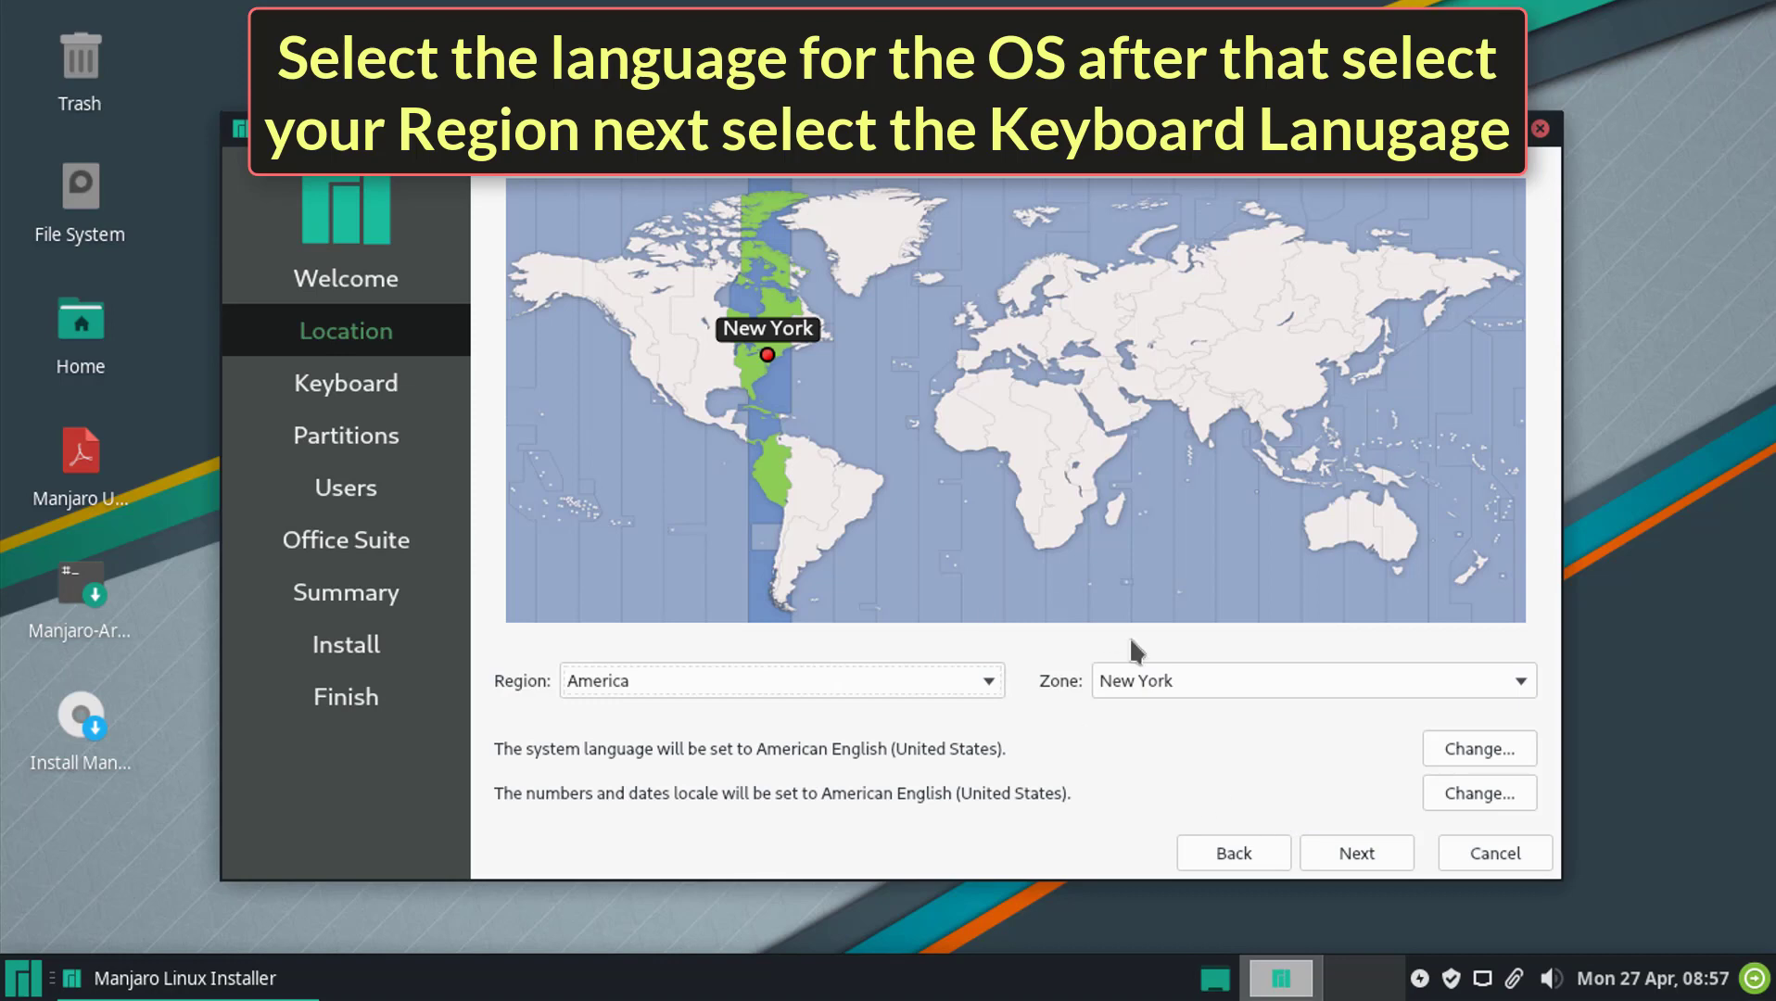
- Set the time zone to Chicago in the America region and accept the default English (US) keyboard layout
{"action": "left_click", "coordinate": [1152, 684]}
{"action": "scroll", "coordinate": [1154, 690], "scroll_direction": "up", "scroll_amount": 6}
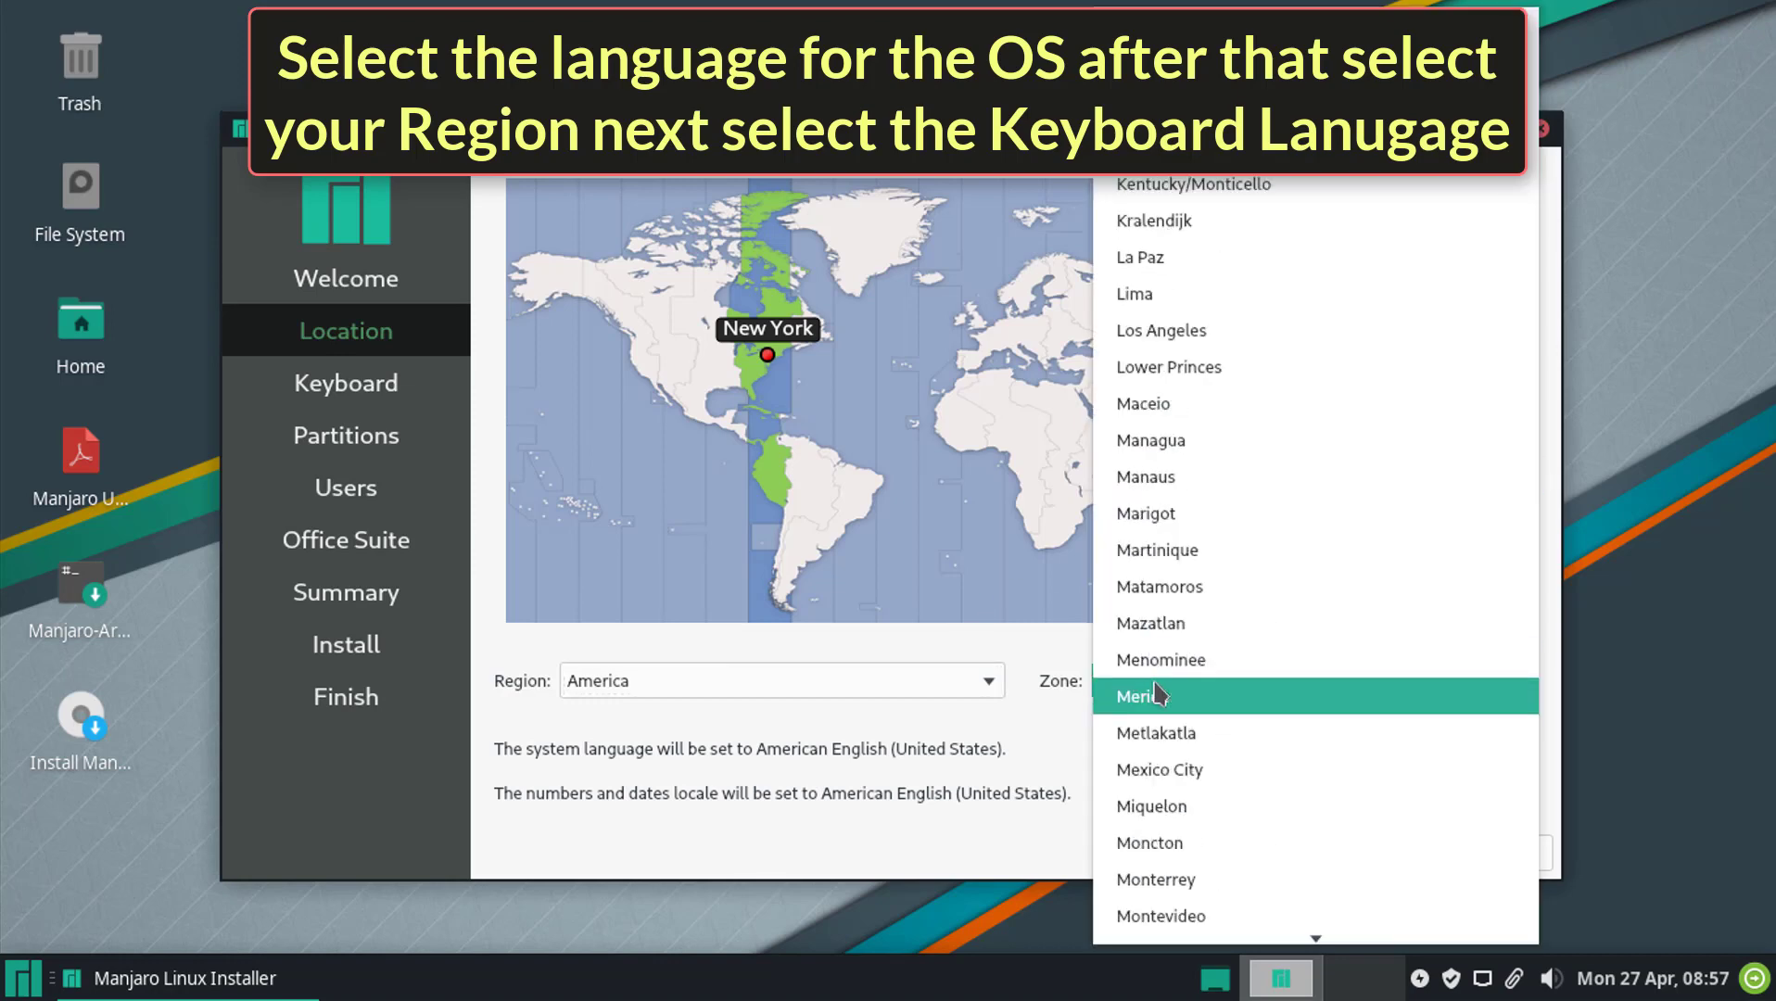
{"action": "scroll", "coordinate": [1159, 693], "scroll_direction": "up", "scroll_amount": 13}
{"action": "left_click", "coordinate": [1177, 74]}
{"action": "left_click", "coordinate": [1355, 850]}
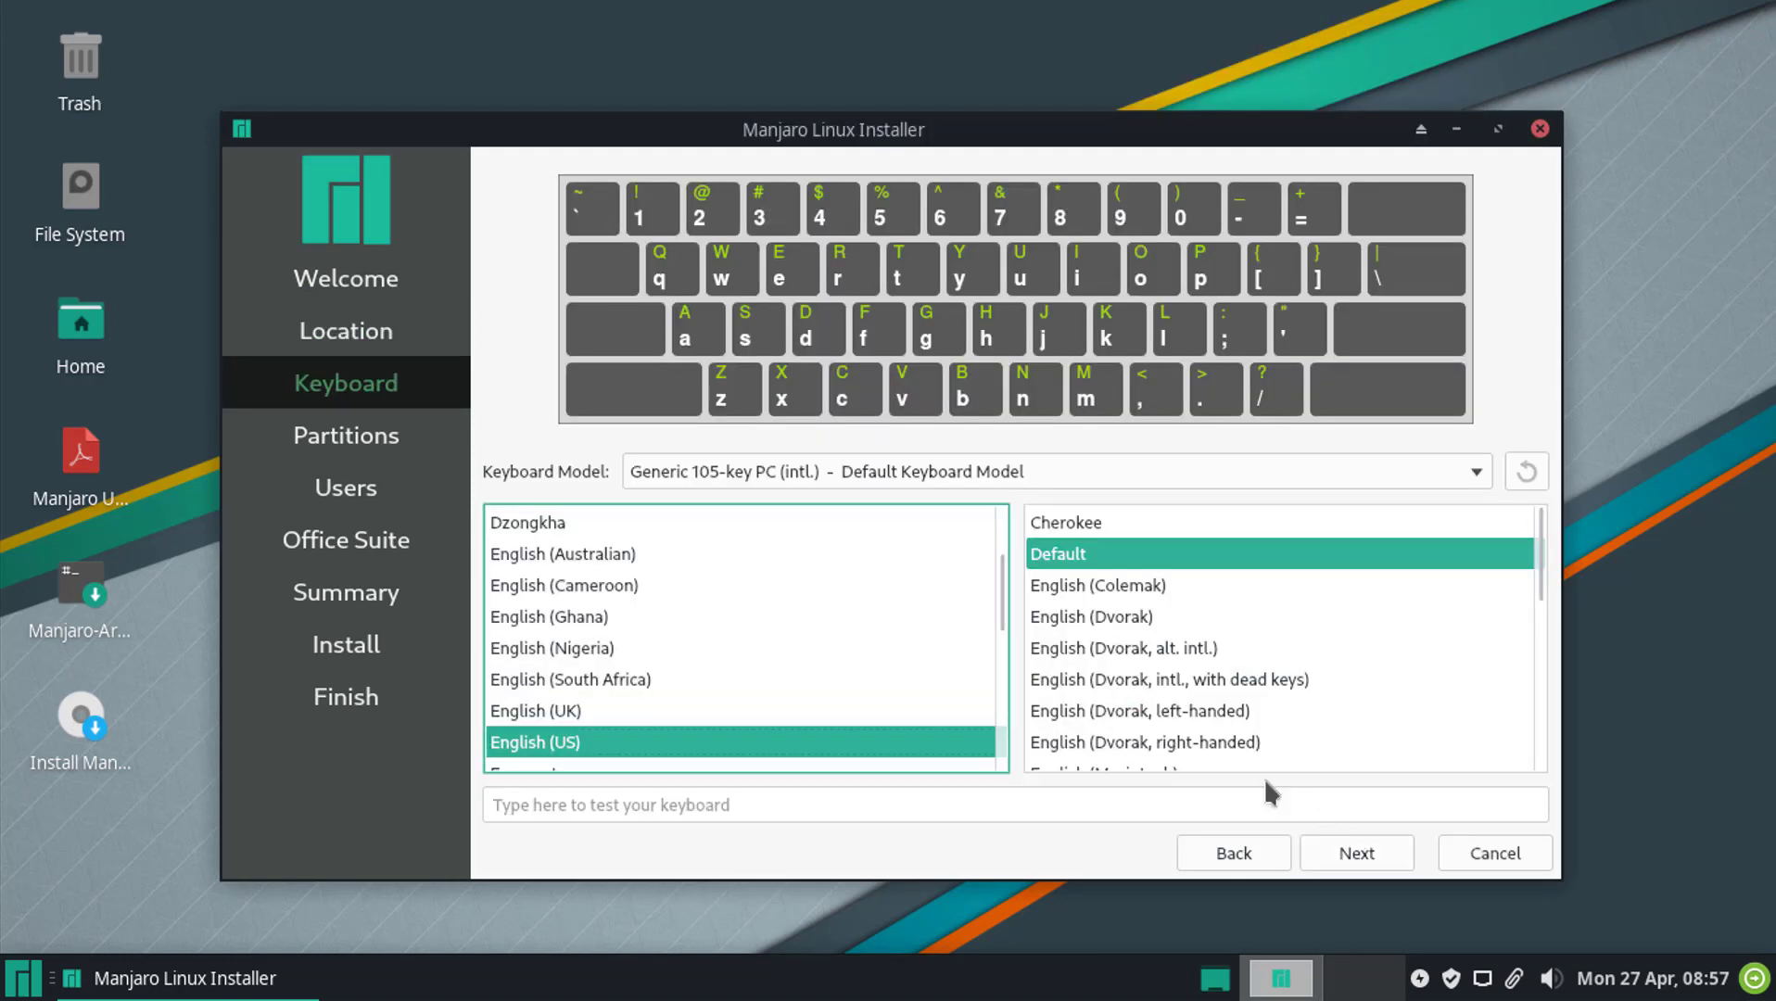
{"action": "left_click", "coordinate": [1350, 857]}
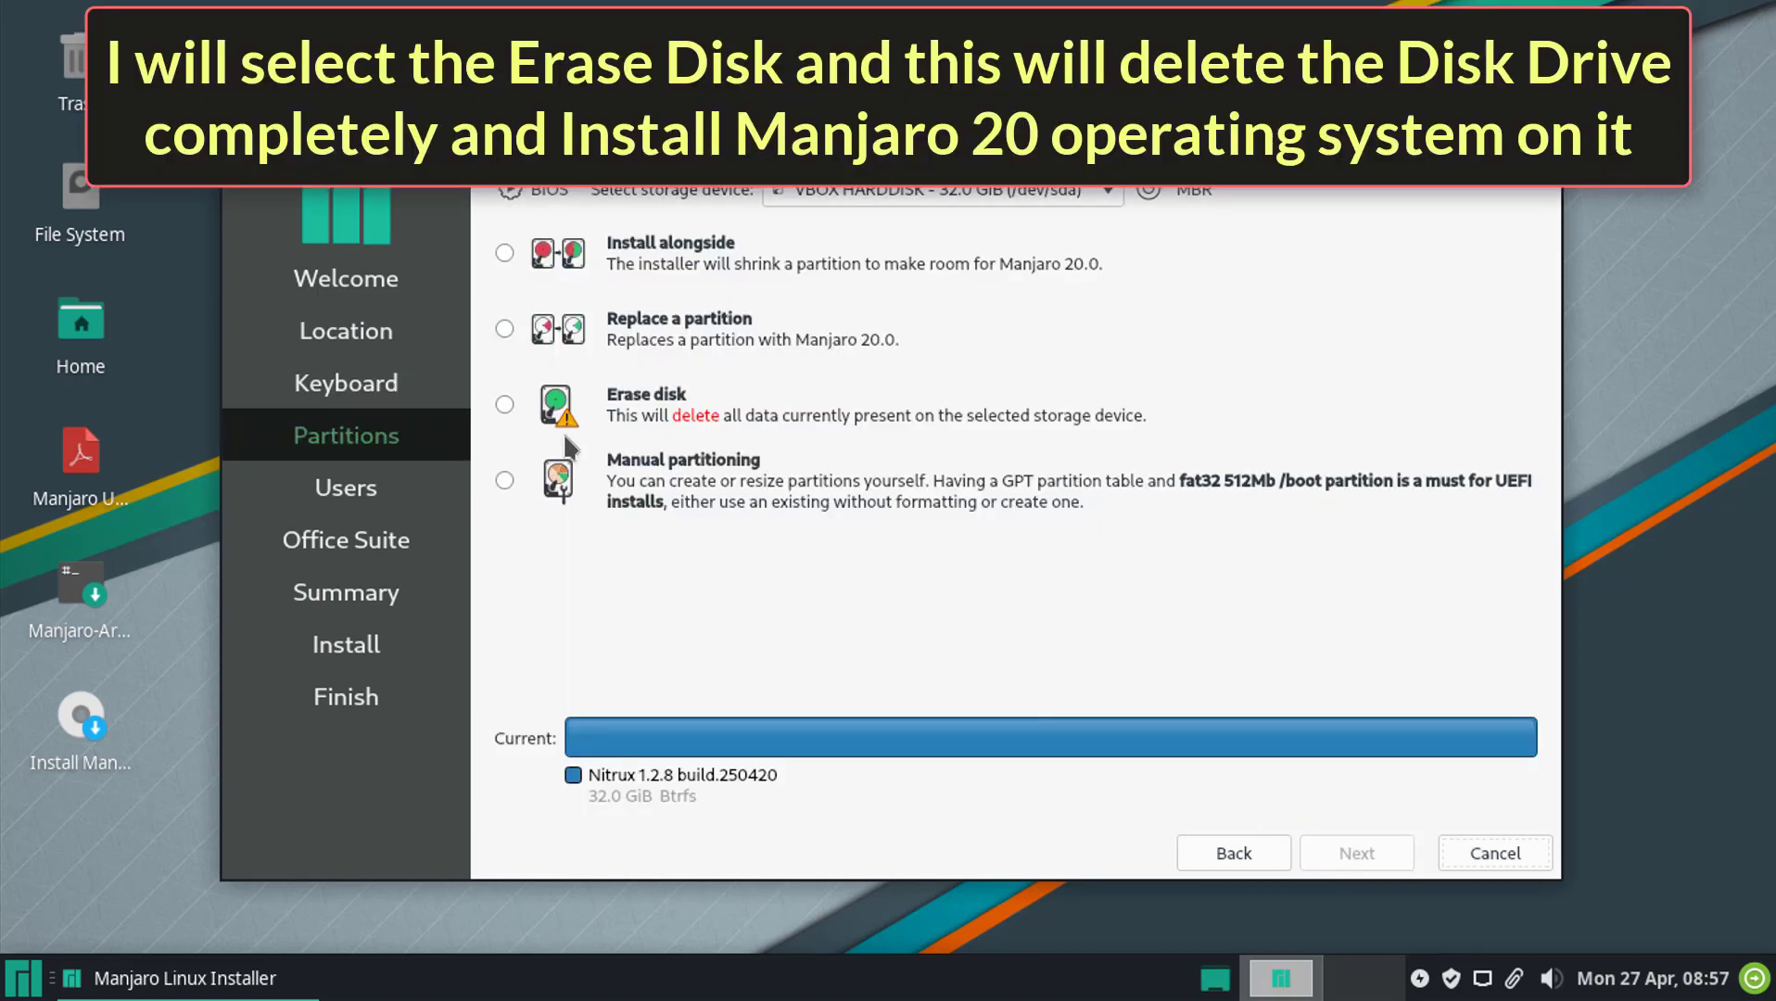
- Choose to erase the disk with the Swap (with Hibernate) option and accept the partitioning
{"action": "left_click", "coordinate": [504, 404]}
{"action": "left_click", "coordinate": [684, 470]}
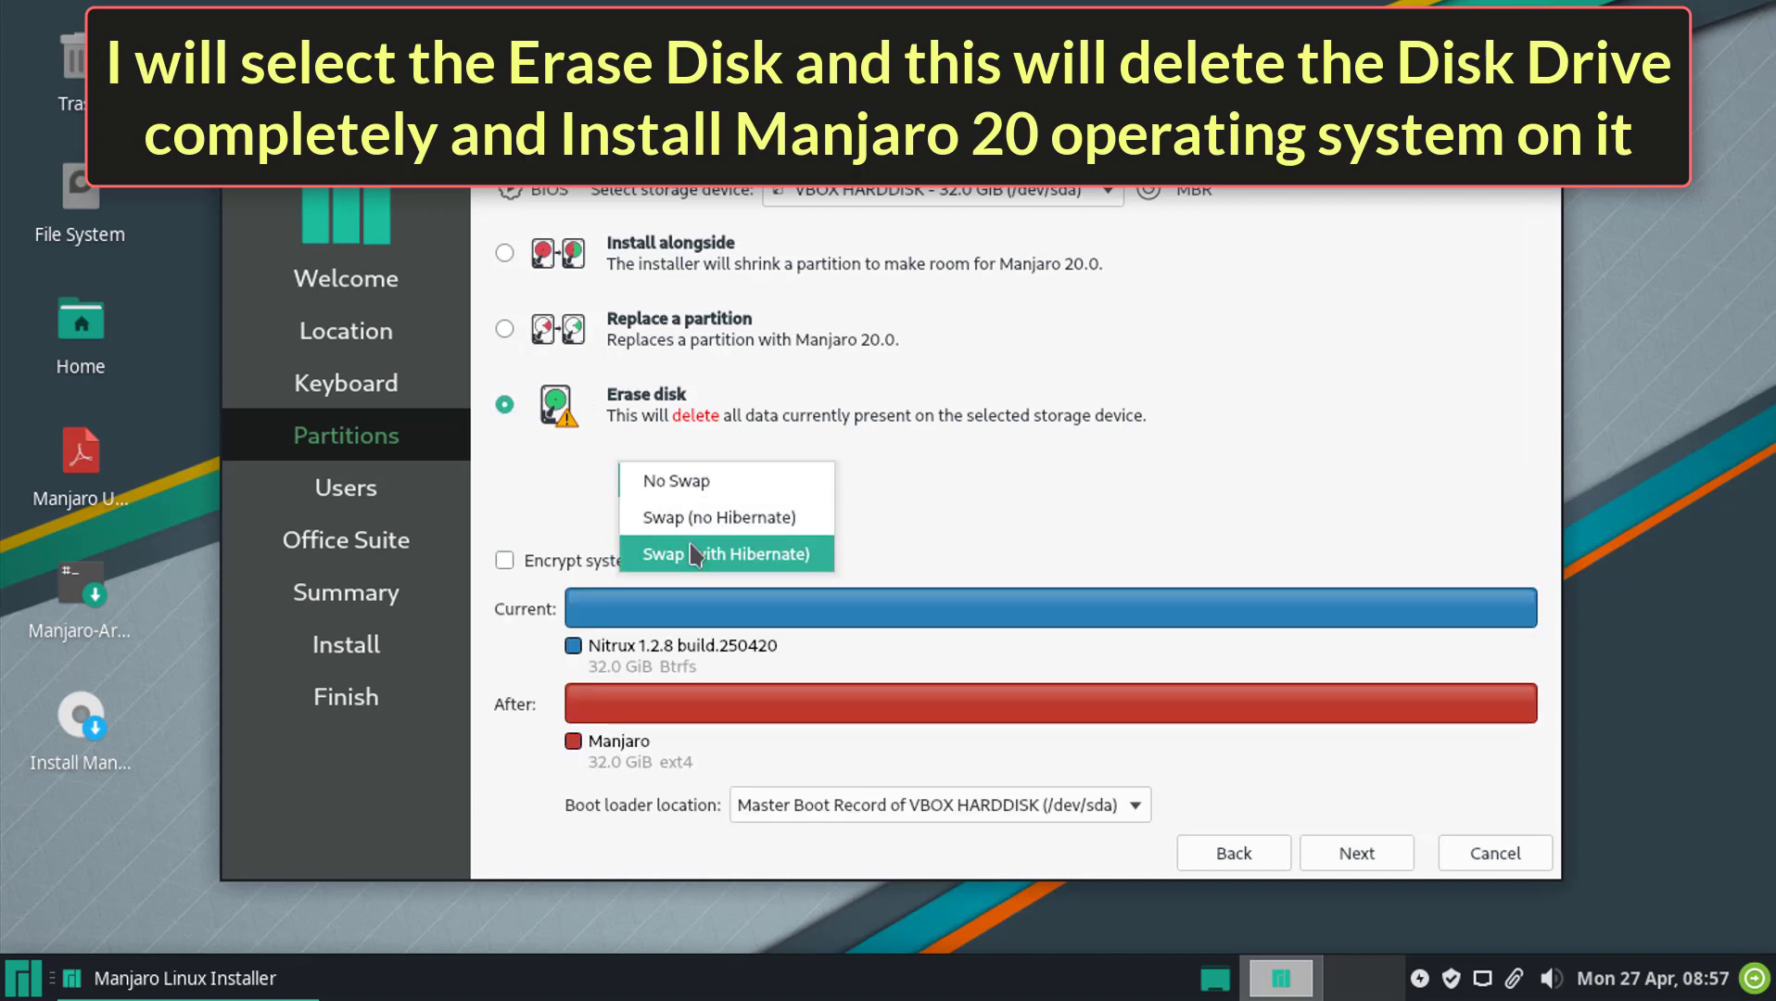
{"action": "left_click", "coordinate": [724, 553]}
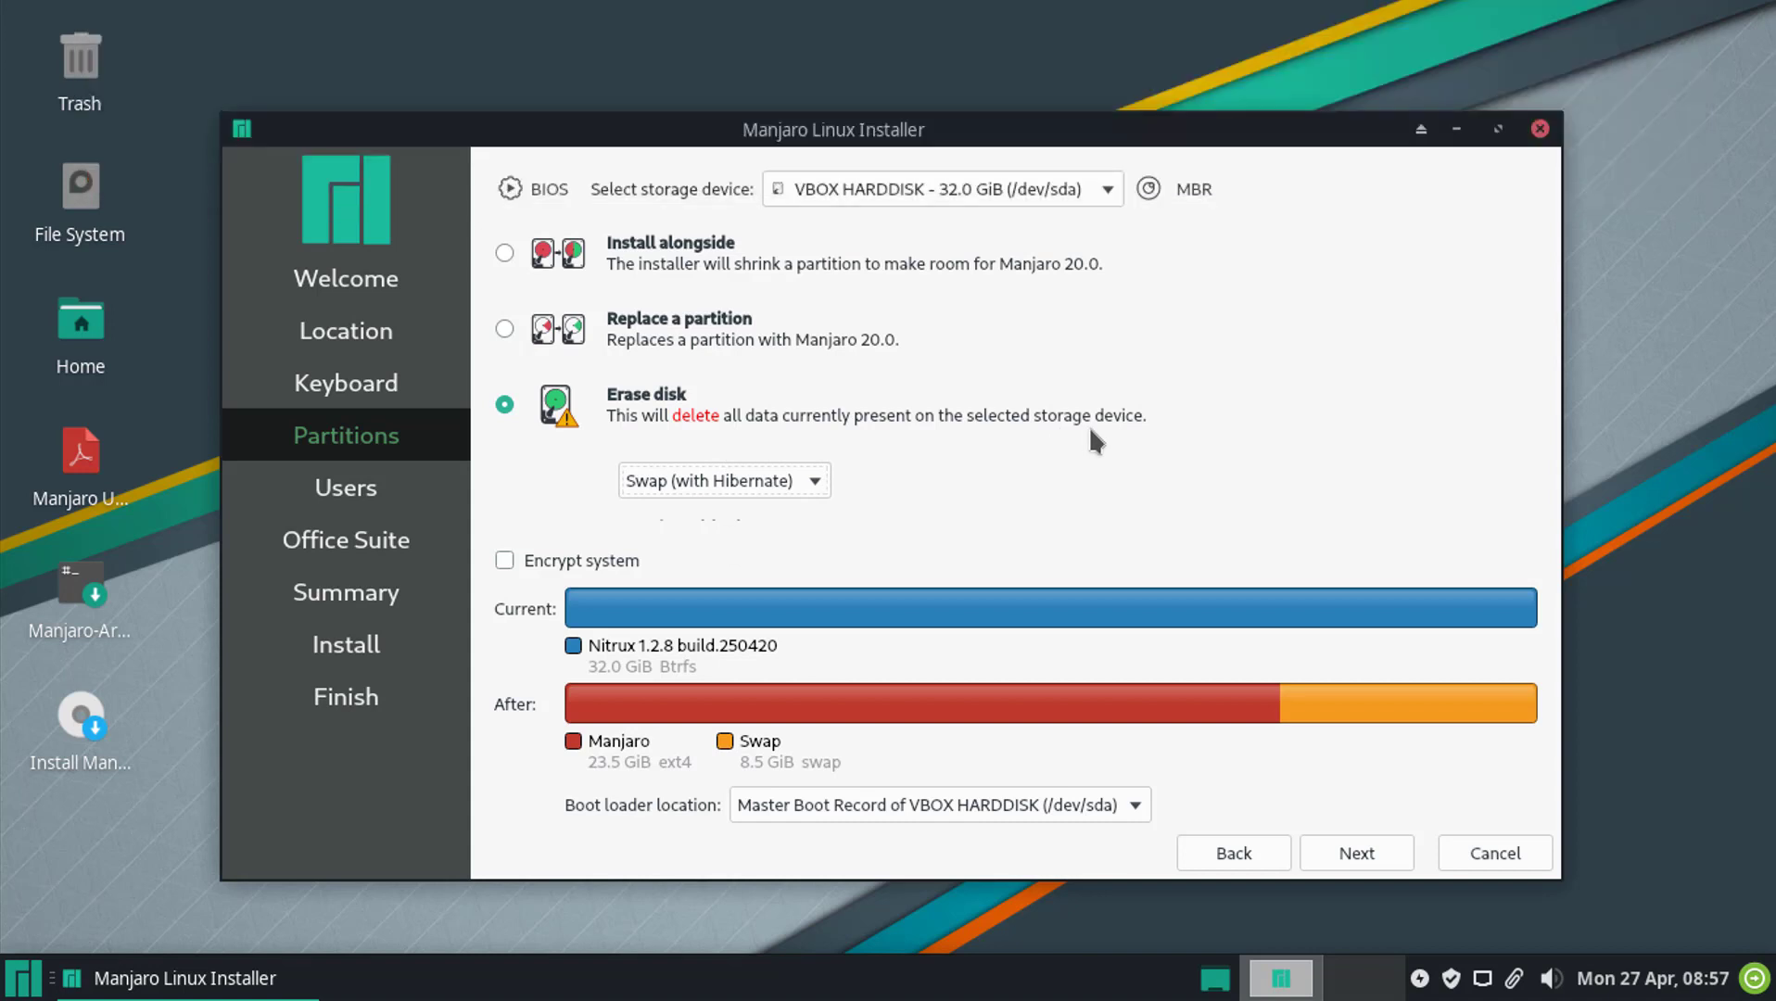
{"action": "left_click", "coordinate": [1375, 851]}
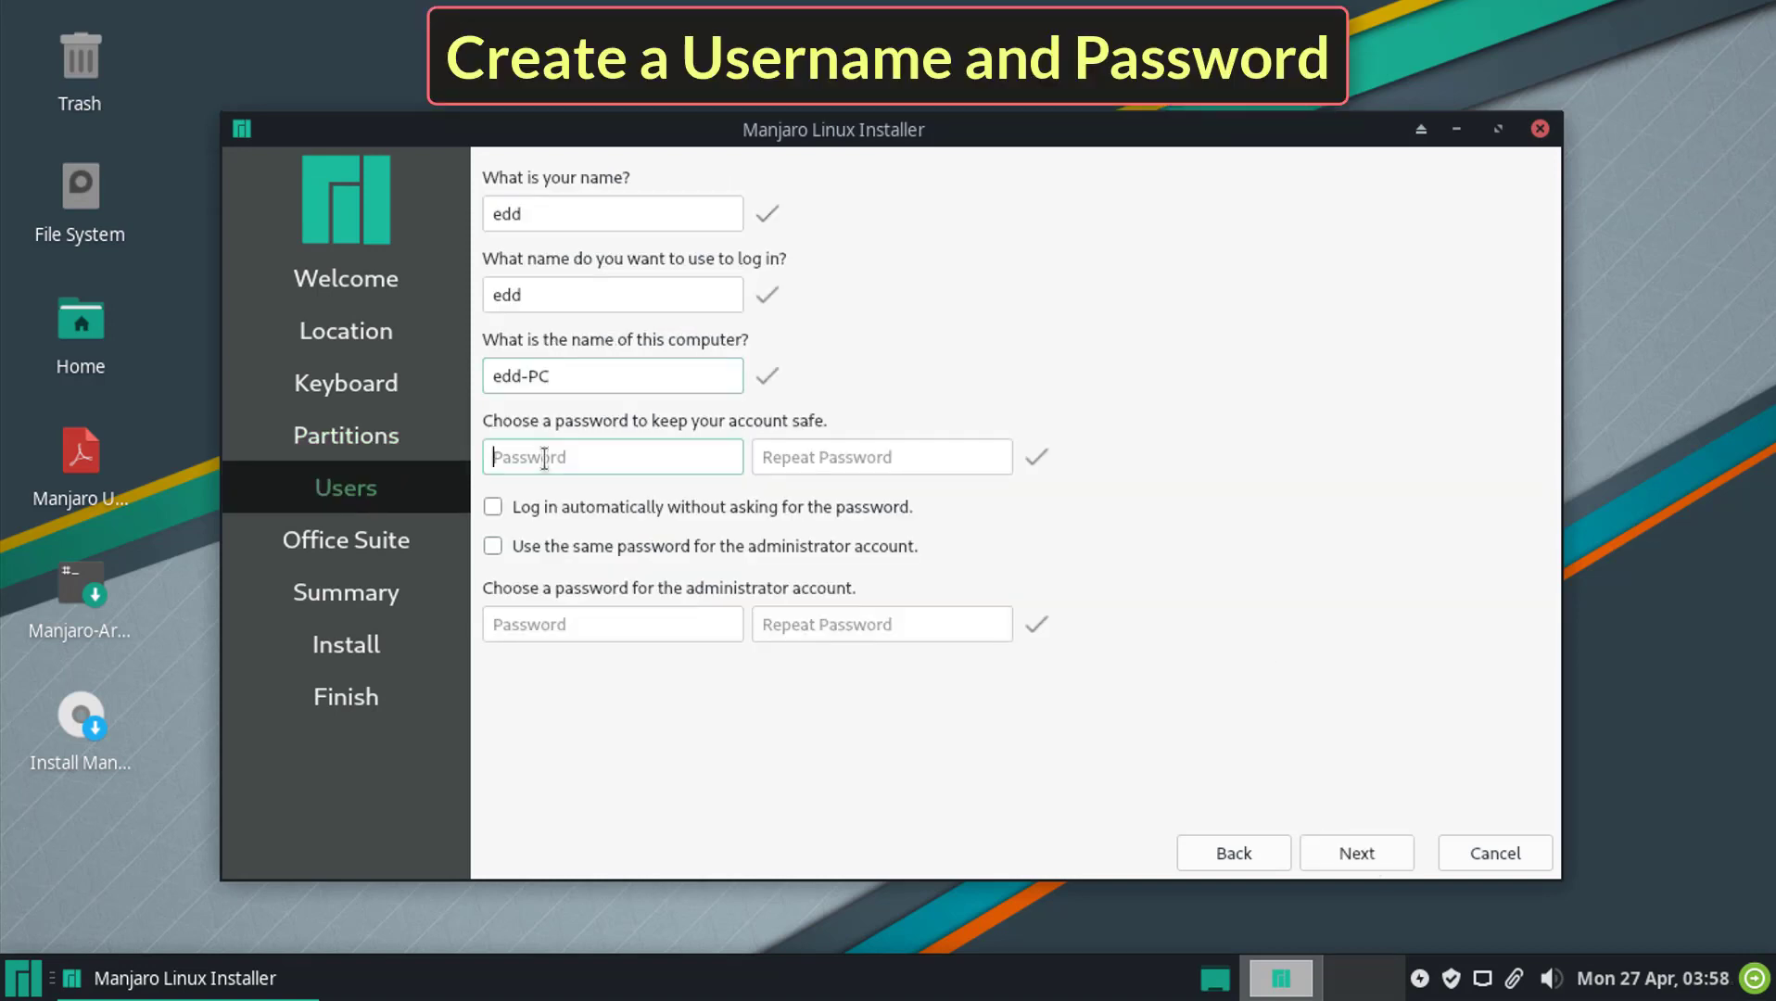
- Enter and repeat the account password, enable automatic login, and use the same password for the administrator account
{"action": "left_click", "coordinate": [554, 461]}
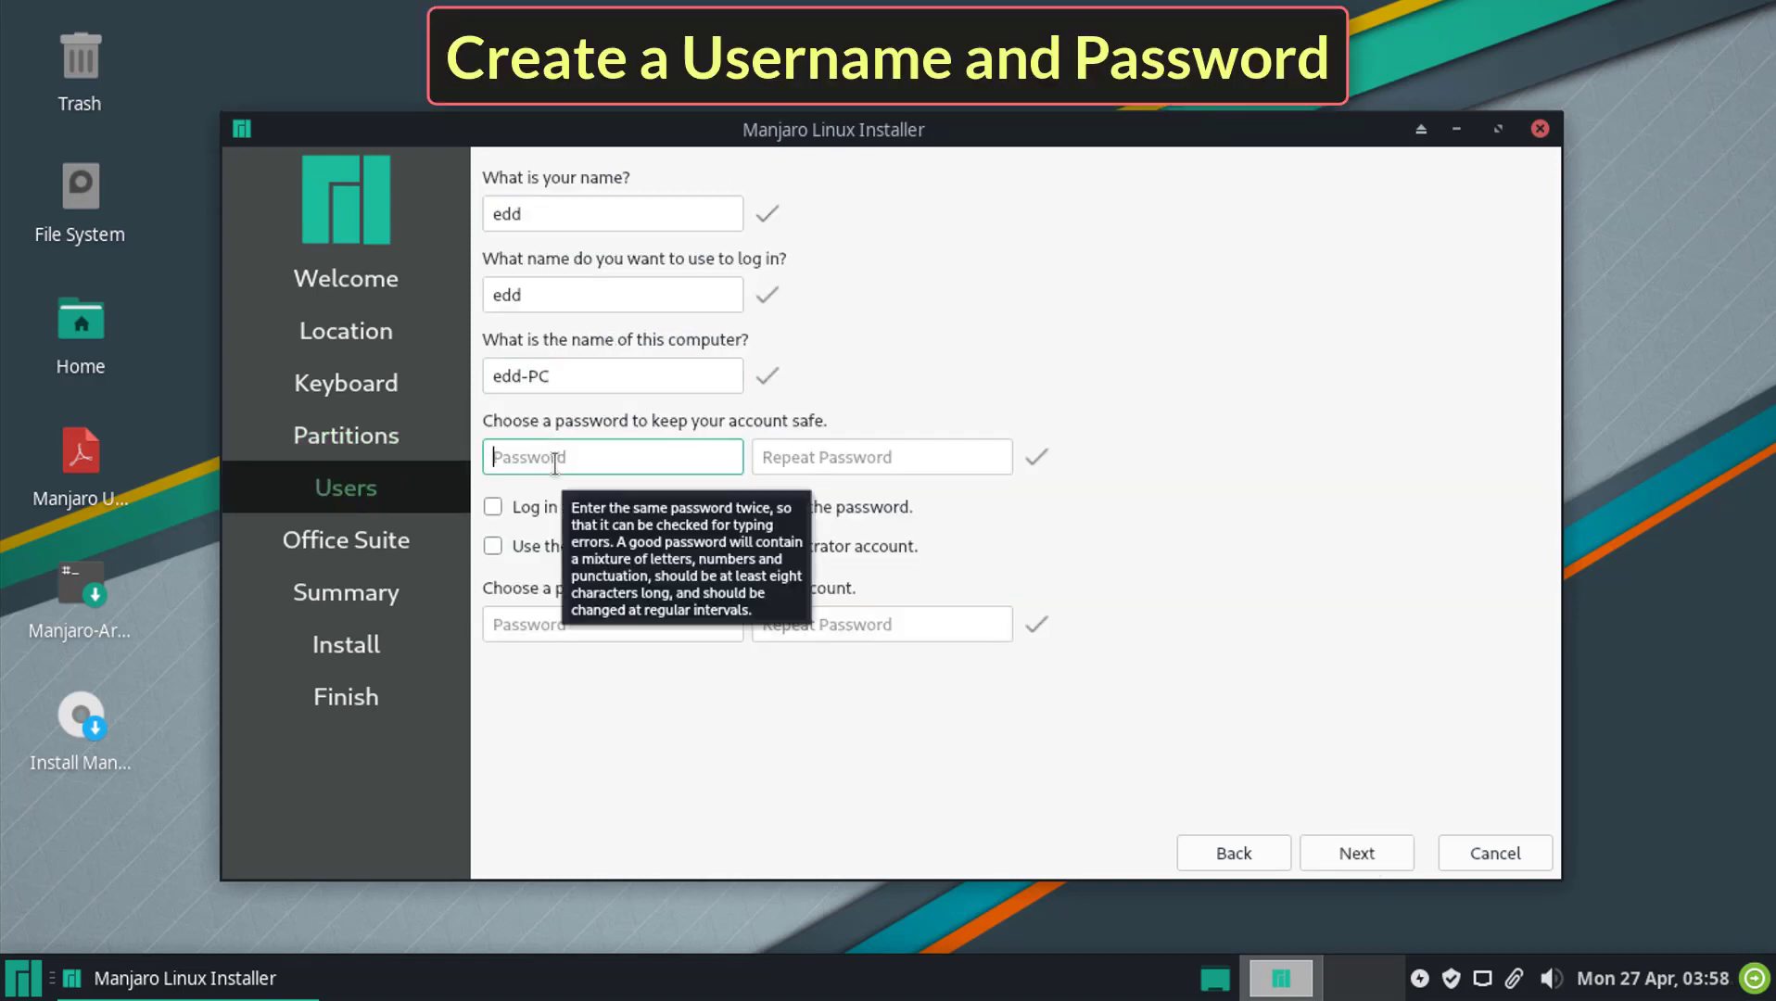
{"action": "type", "text": "*"}
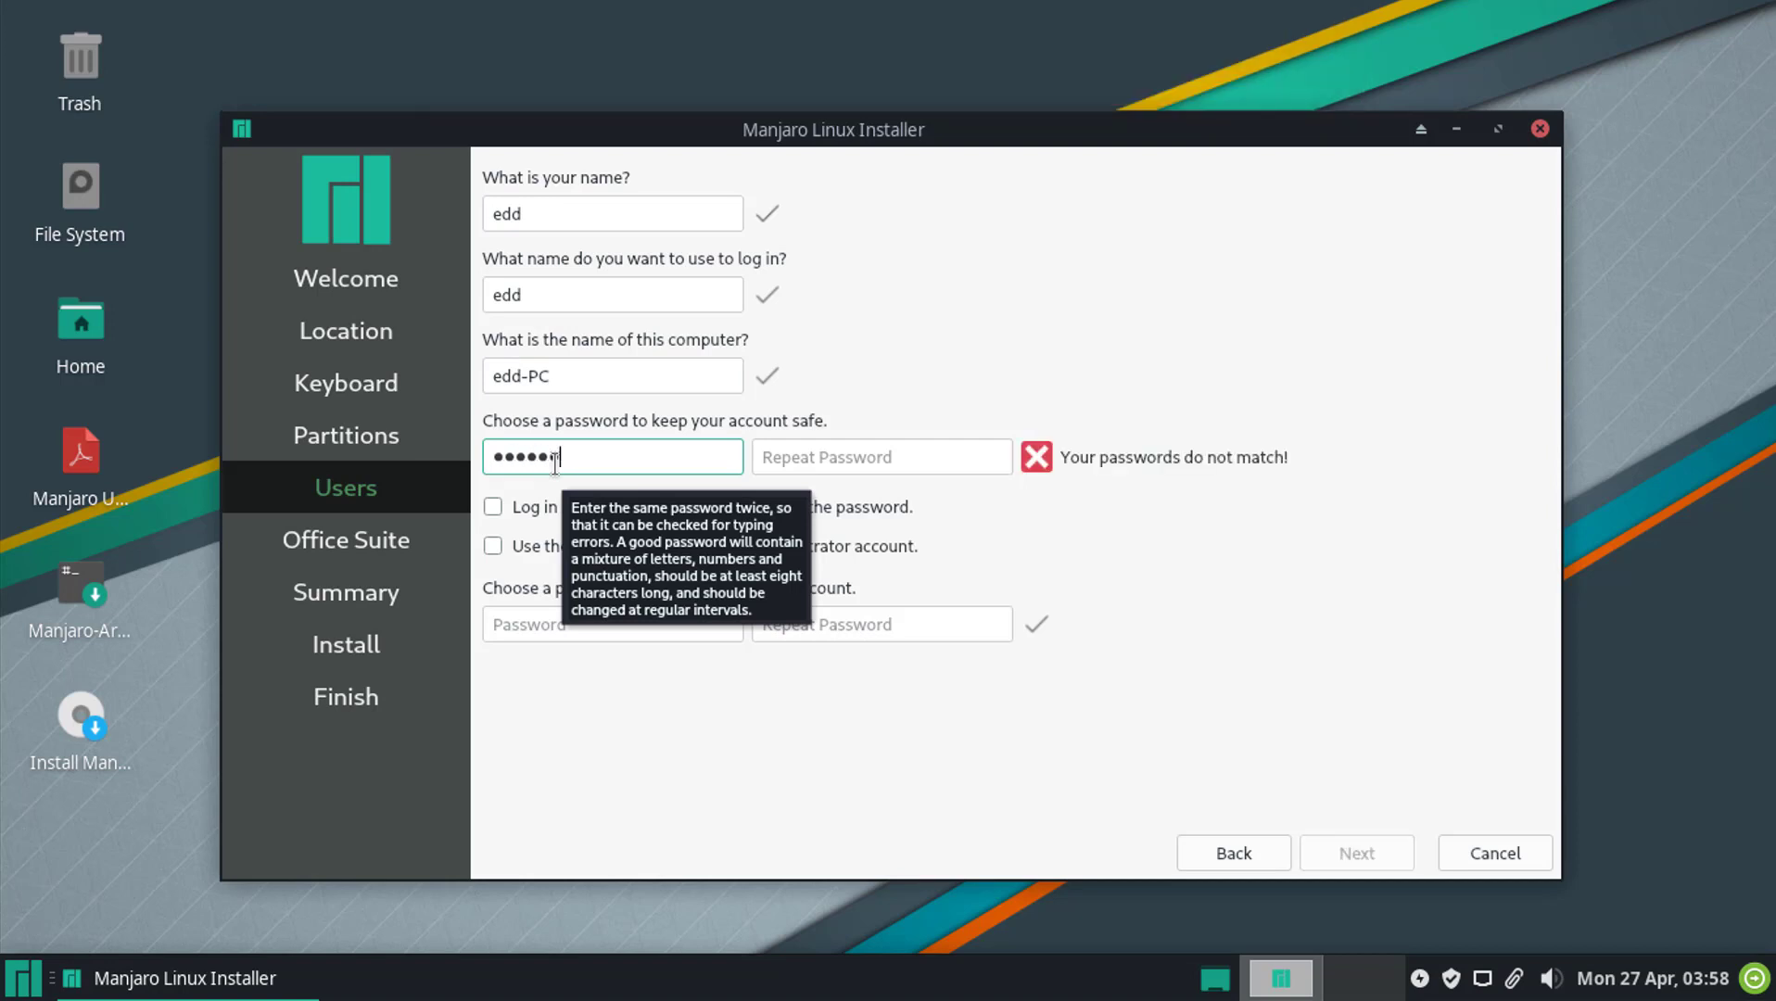
{"action": "left_click", "coordinate": [845, 454]}
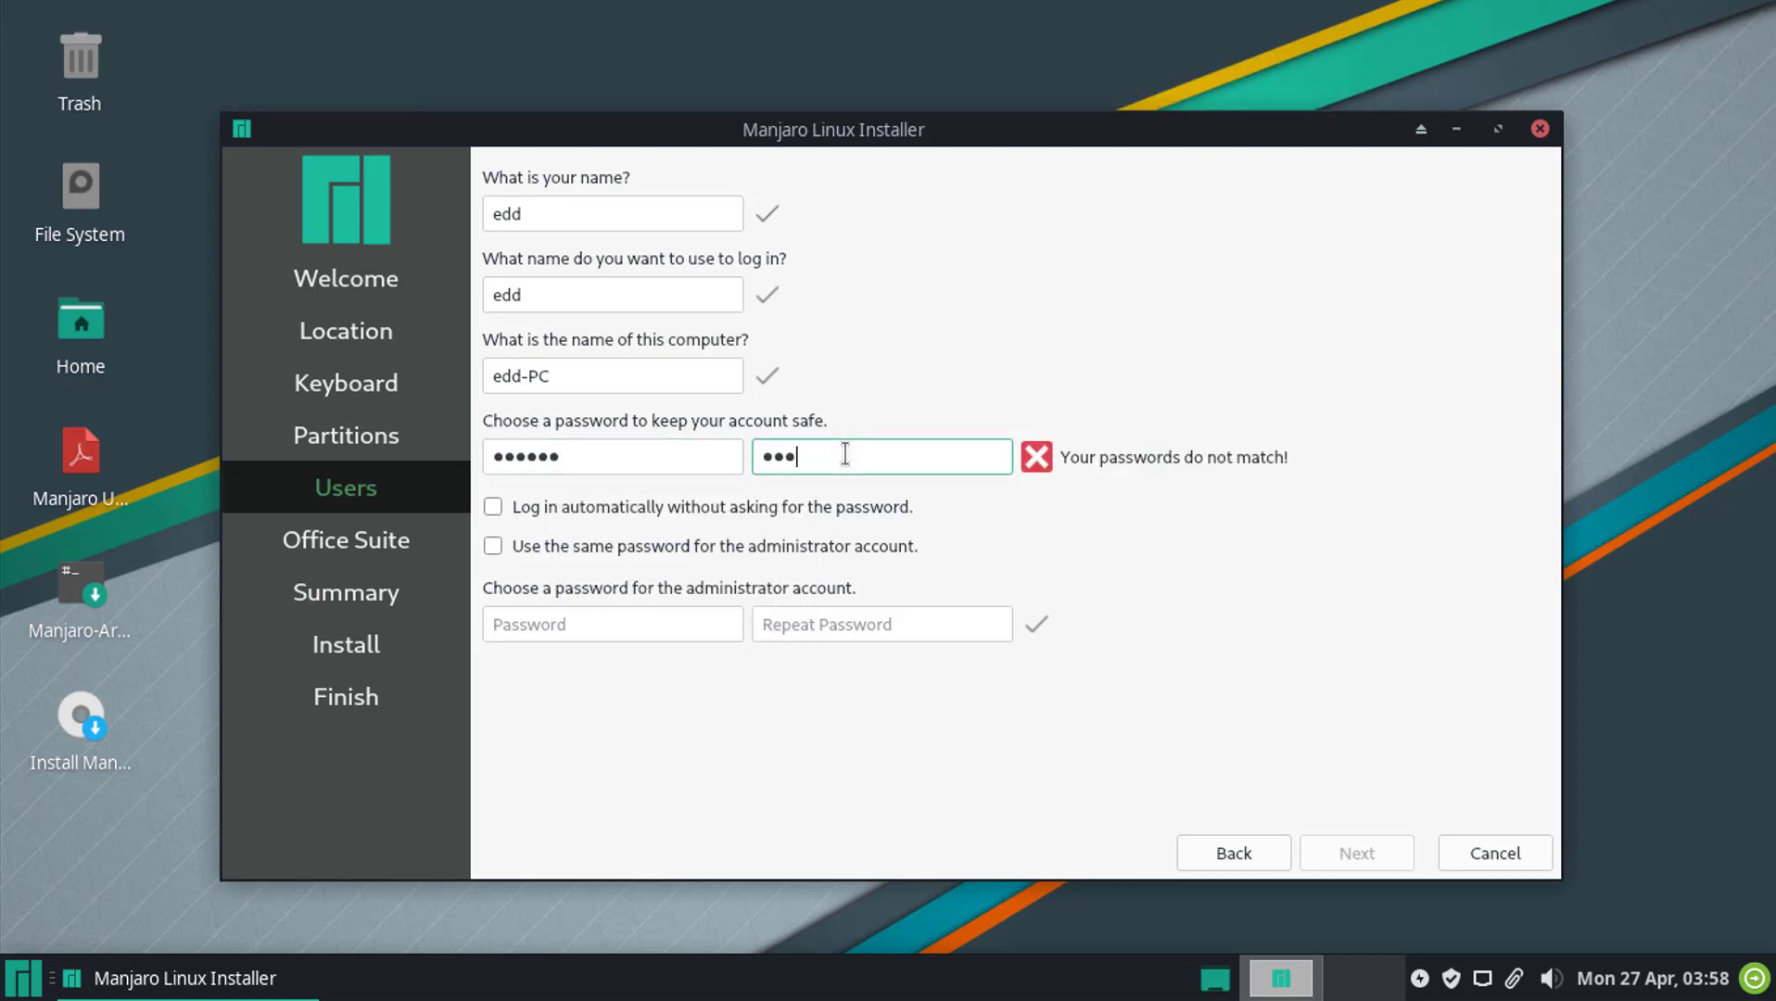
{"action": "type", "text": "******"}
{"action": "left_click", "coordinate": [535, 510]}
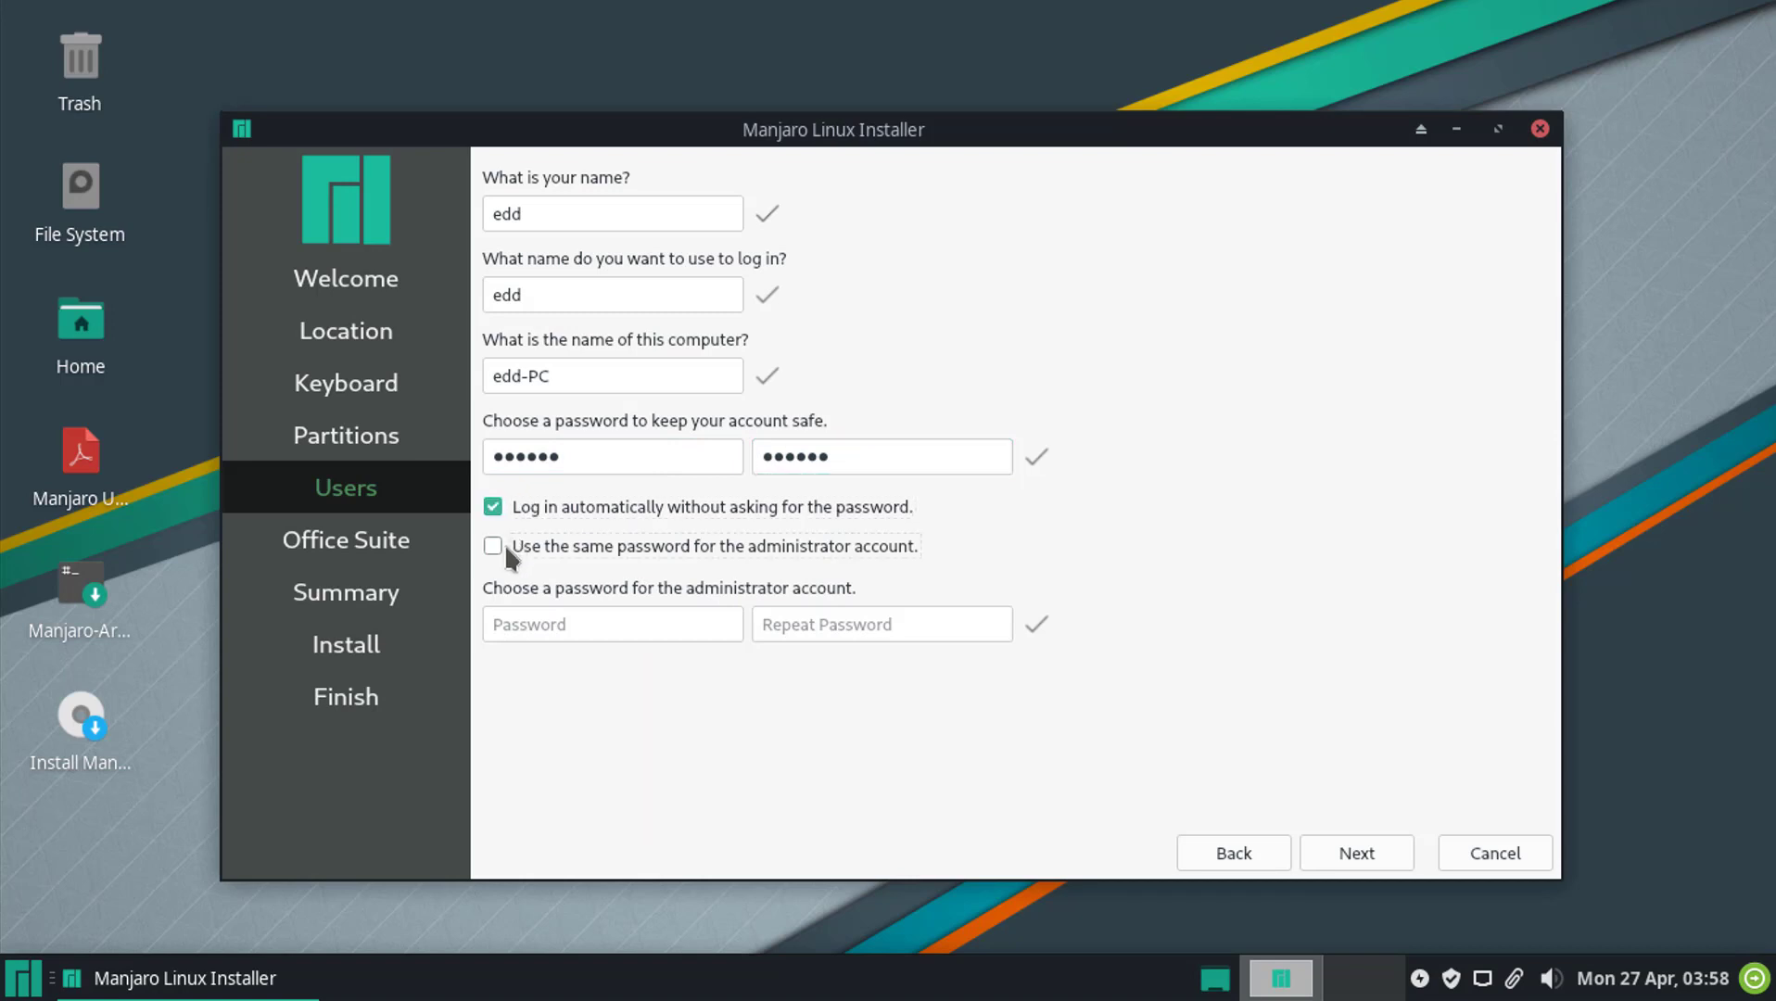
{"action": "left_click", "coordinate": [503, 545]}
{"action": "left_click", "coordinate": [1327, 855]}
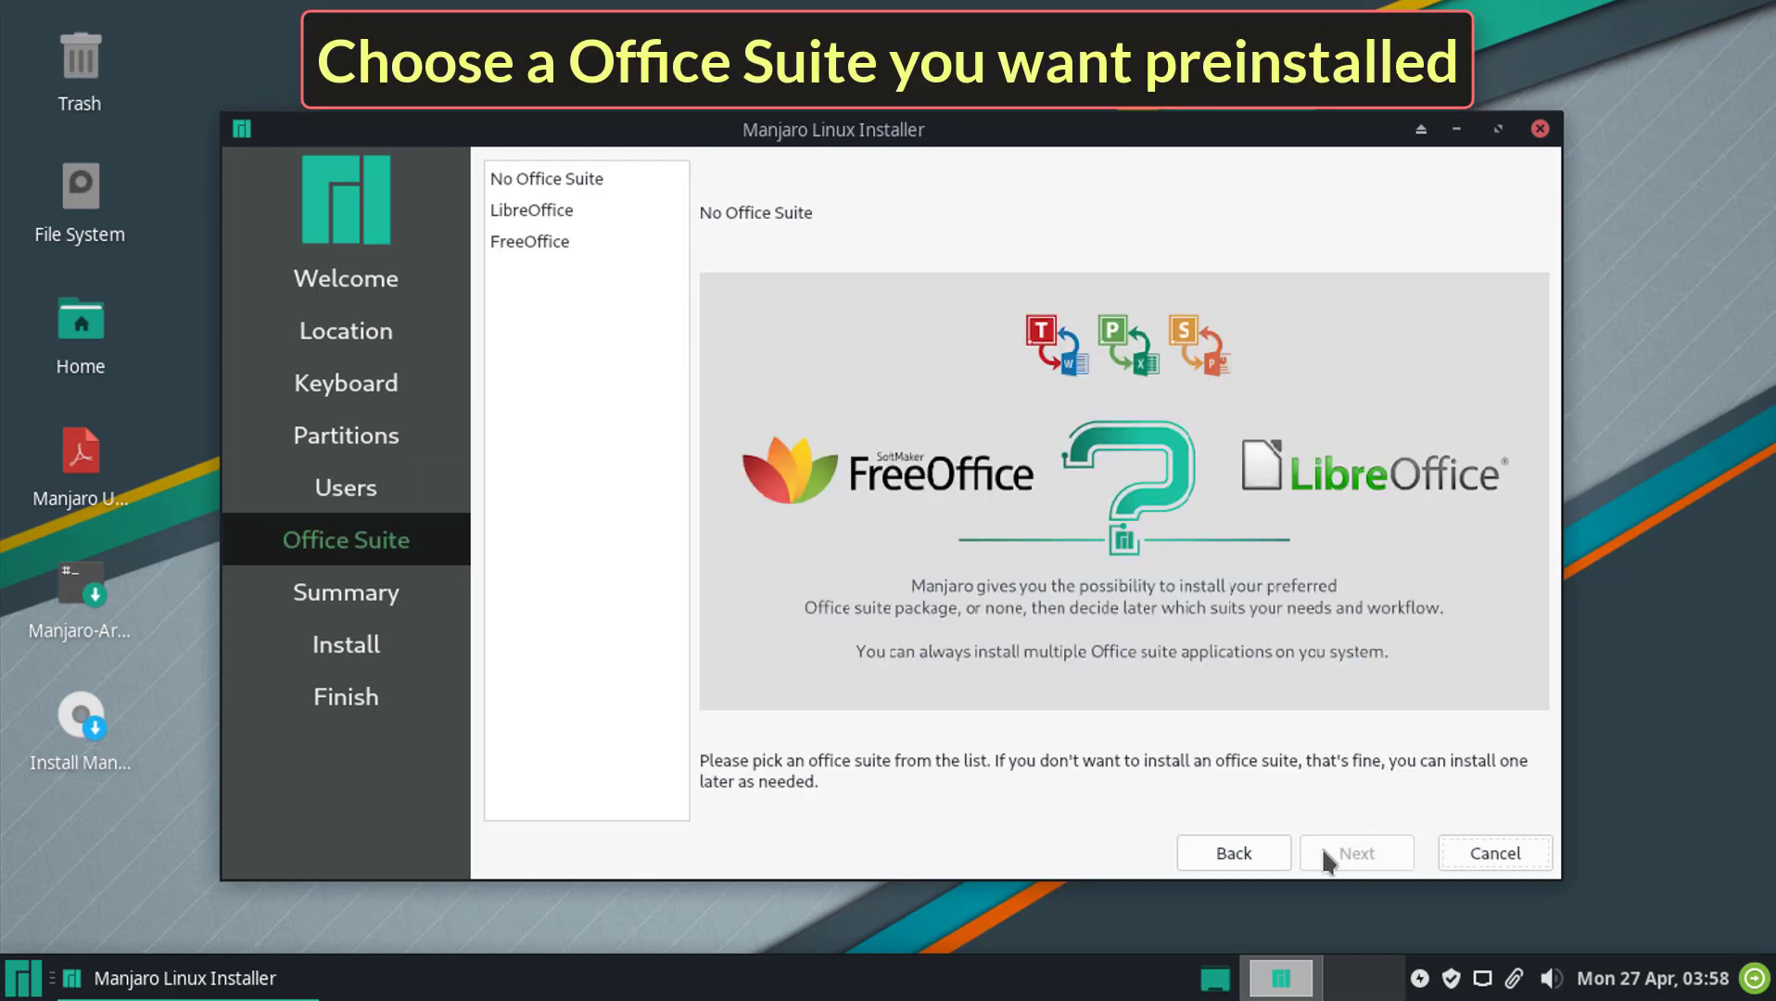
- Choose LibreOffice as the preinstalled office suite and continue to the summary
{"action": "left_click", "coordinate": [519, 211]}
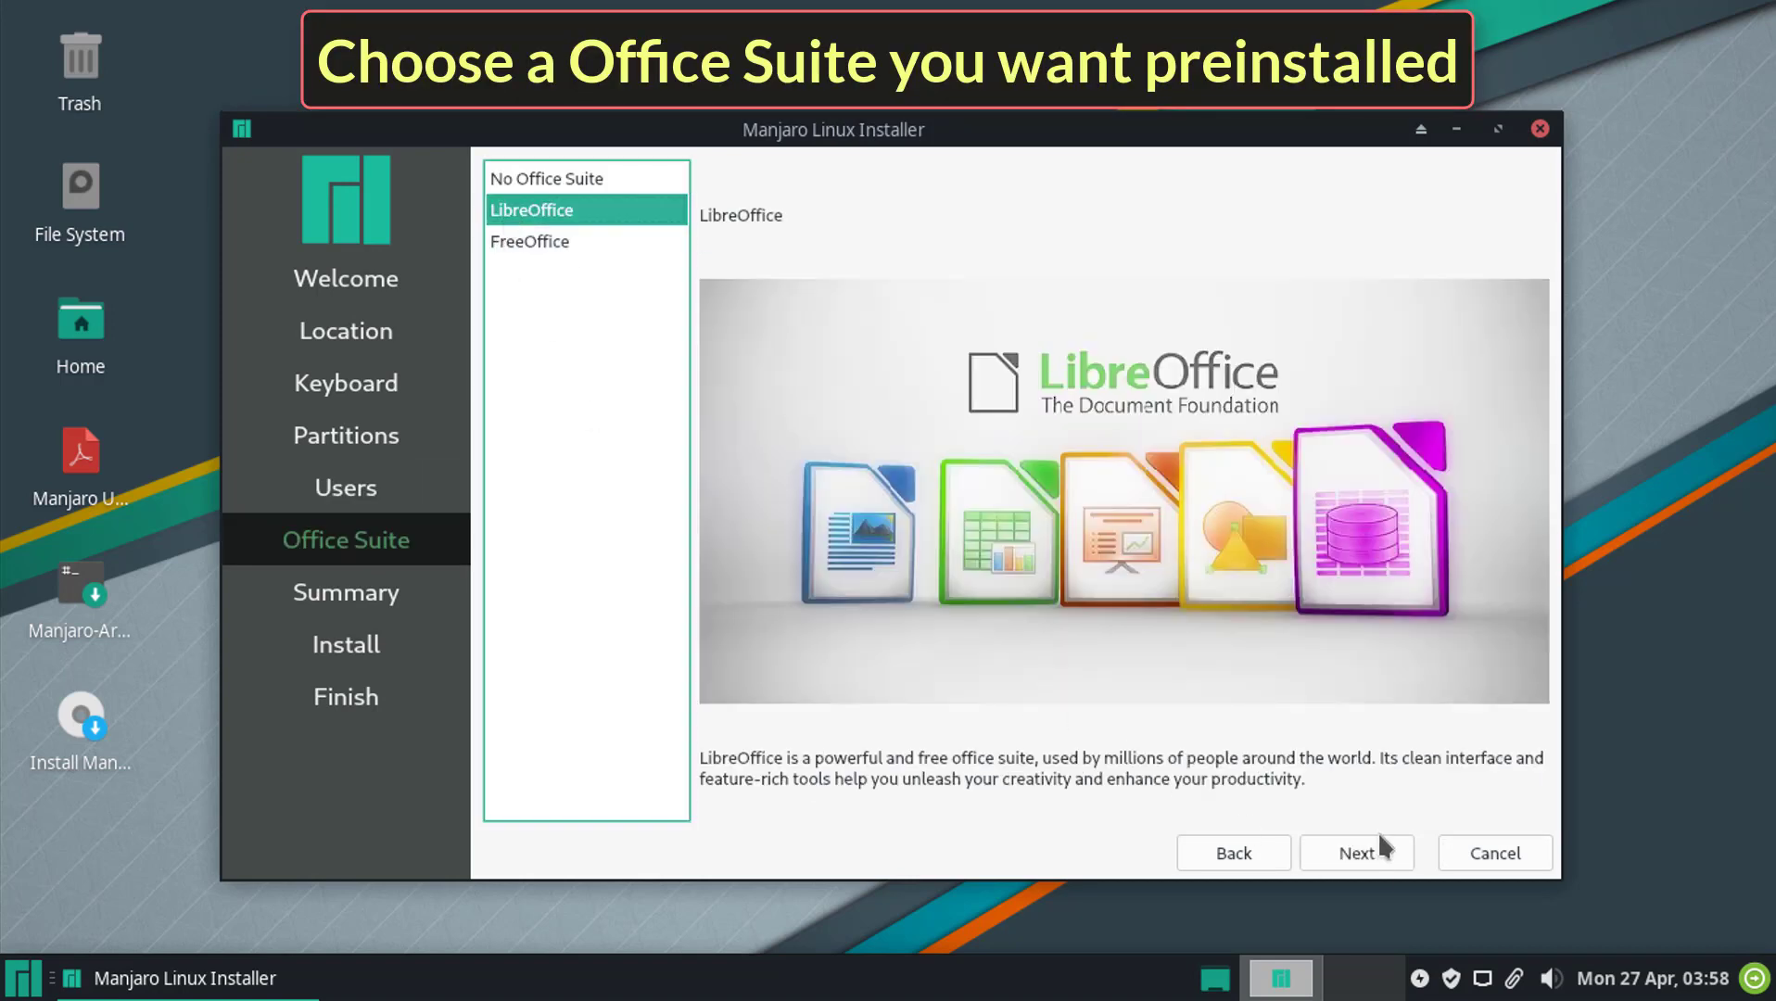
{"action": "left_click", "coordinate": [1371, 851]}
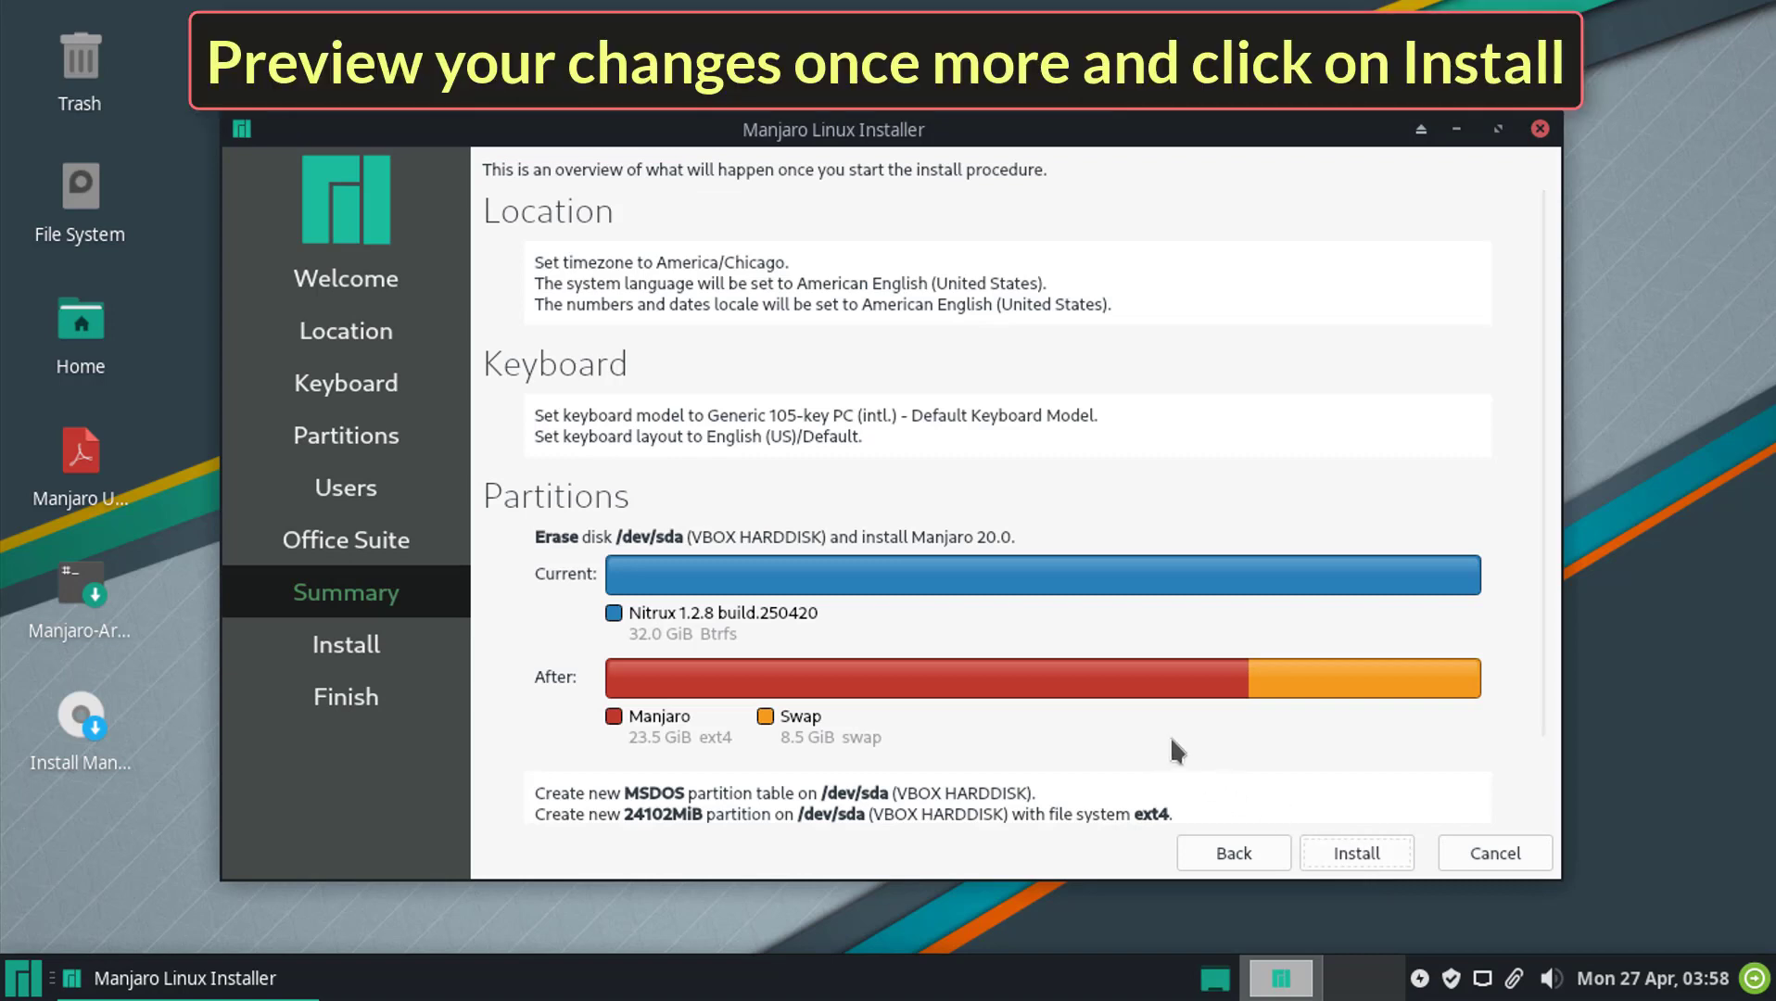
- Start and confirm the Manjaro installation, and finish the installer once it is done
{"action": "left_click", "coordinate": [1331, 861]}
{"action": "left_click", "coordinate": [839, 519]}
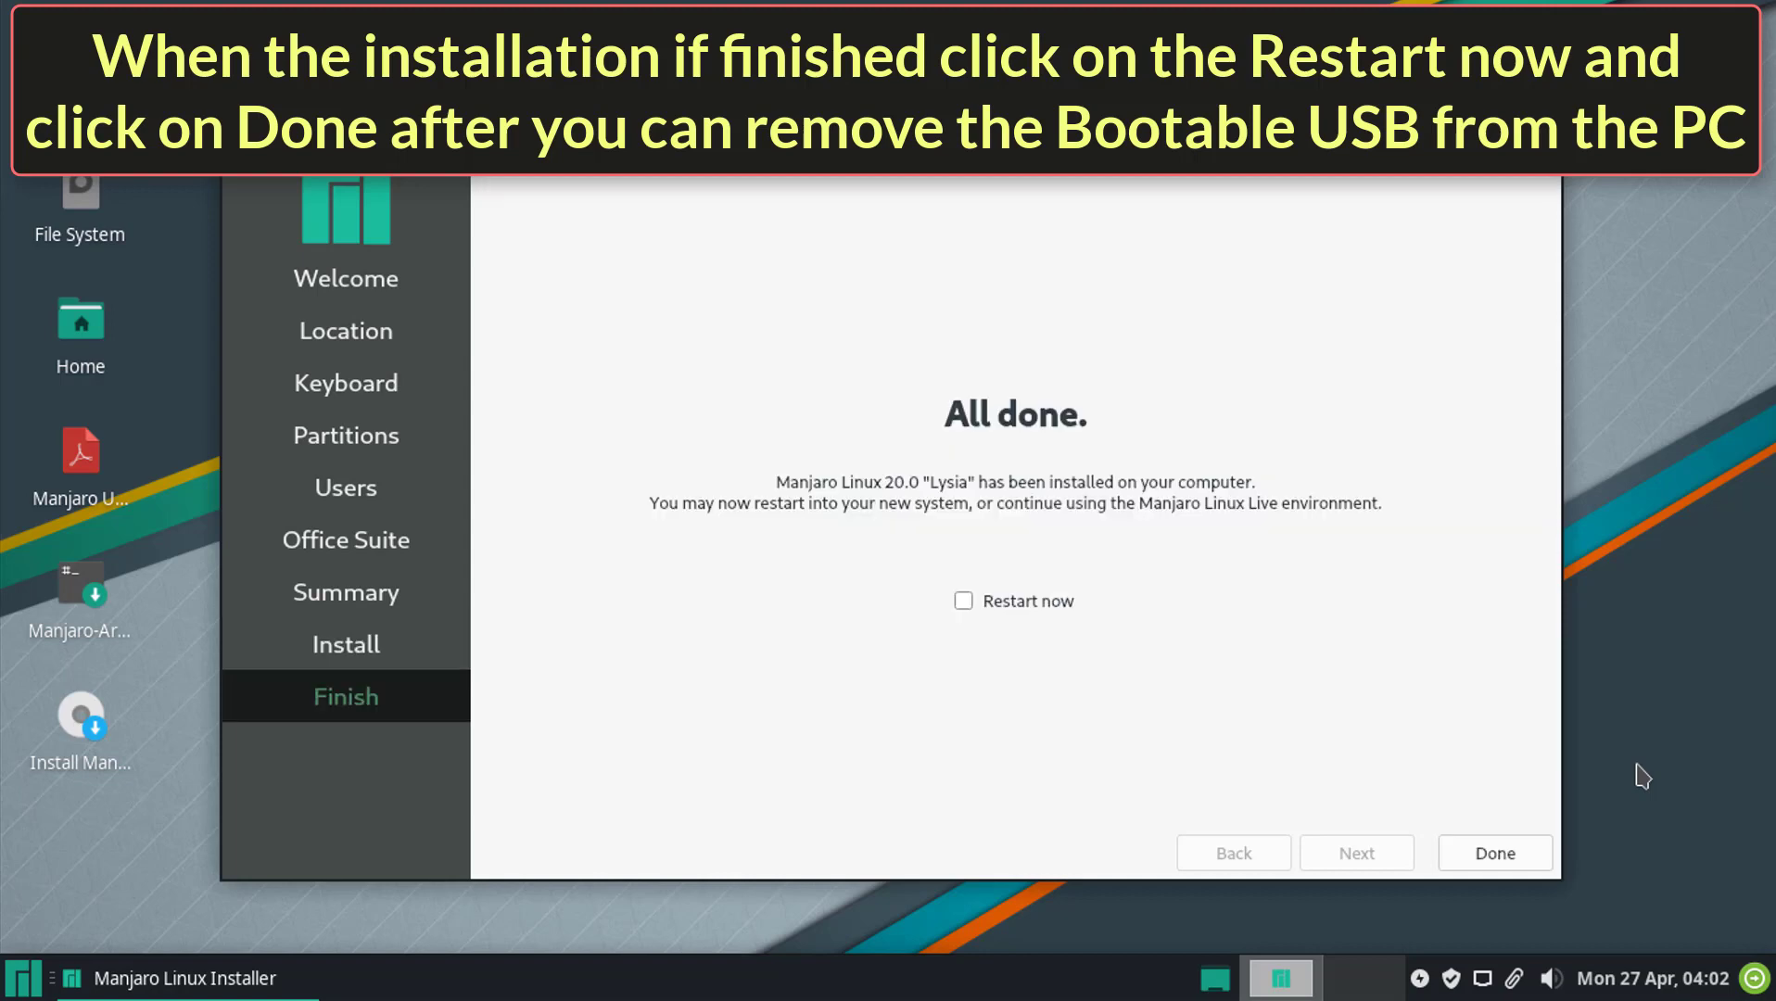
{"action": "left_click", "coordinate": [1495, 852]}
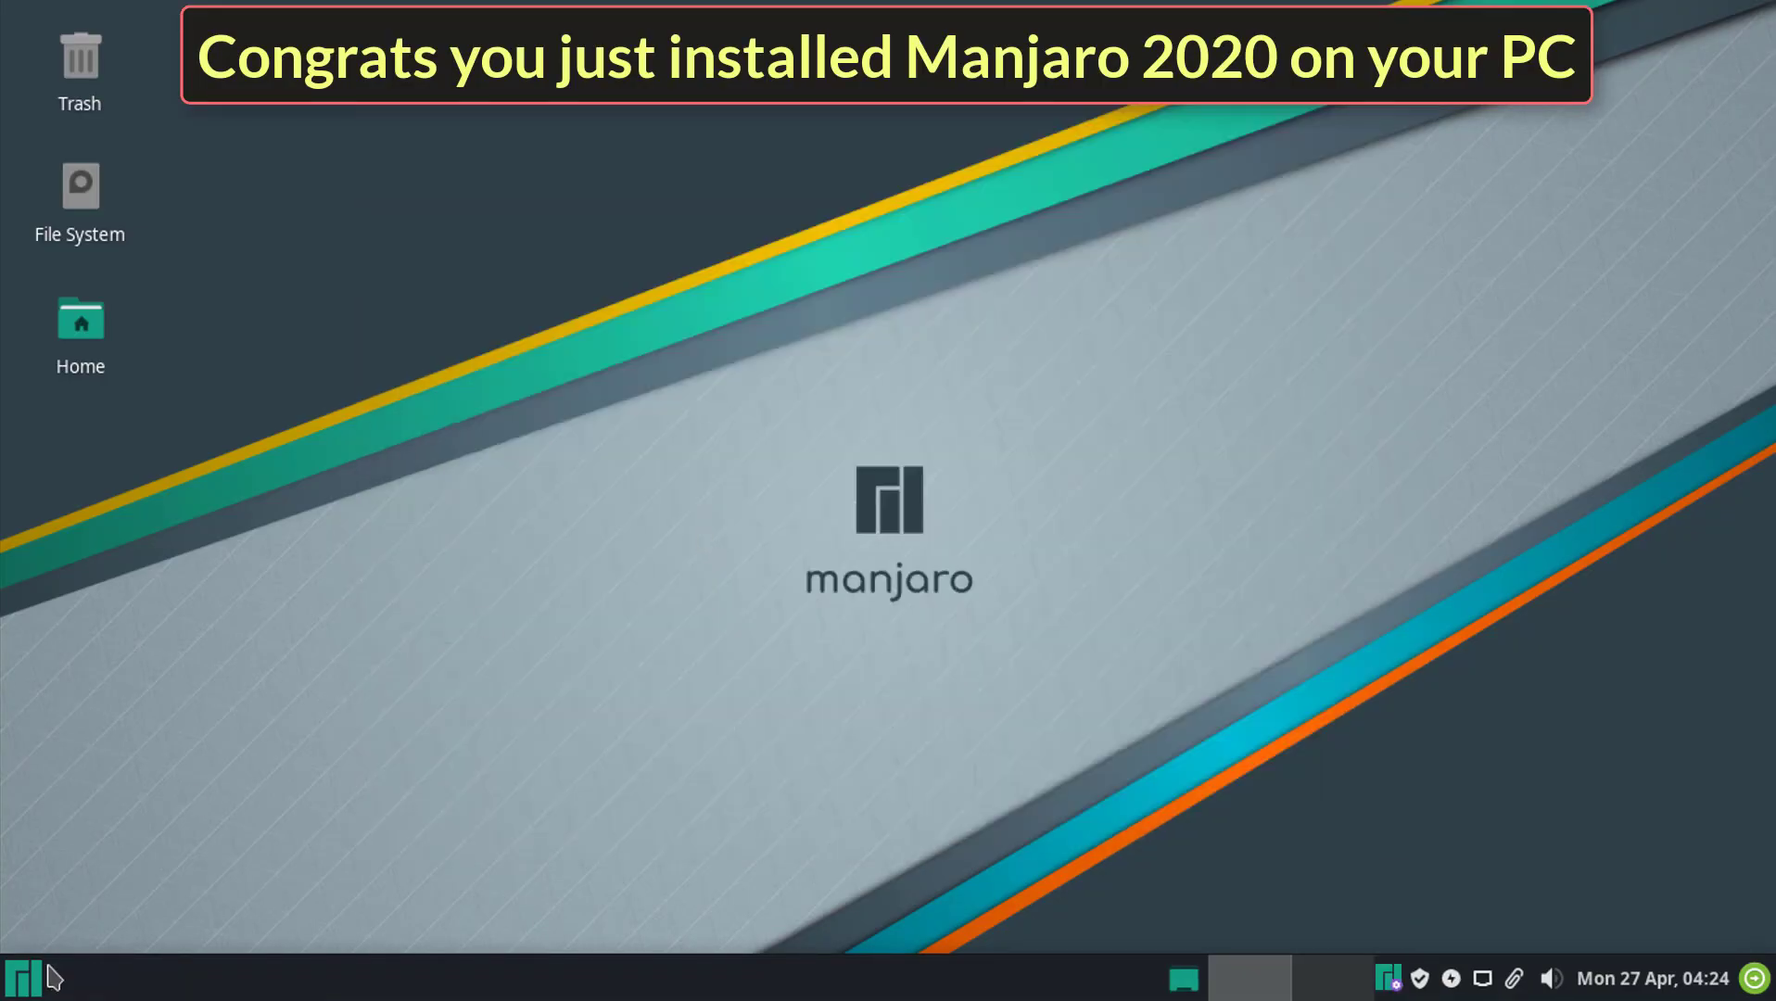
- Launch Galculator from the Accessories applications on the installed Manjaro desktop
{"action": "left_click", "coordinate": [26, 977]}
{"action": "left_click", "coordinate": [431, 523]}
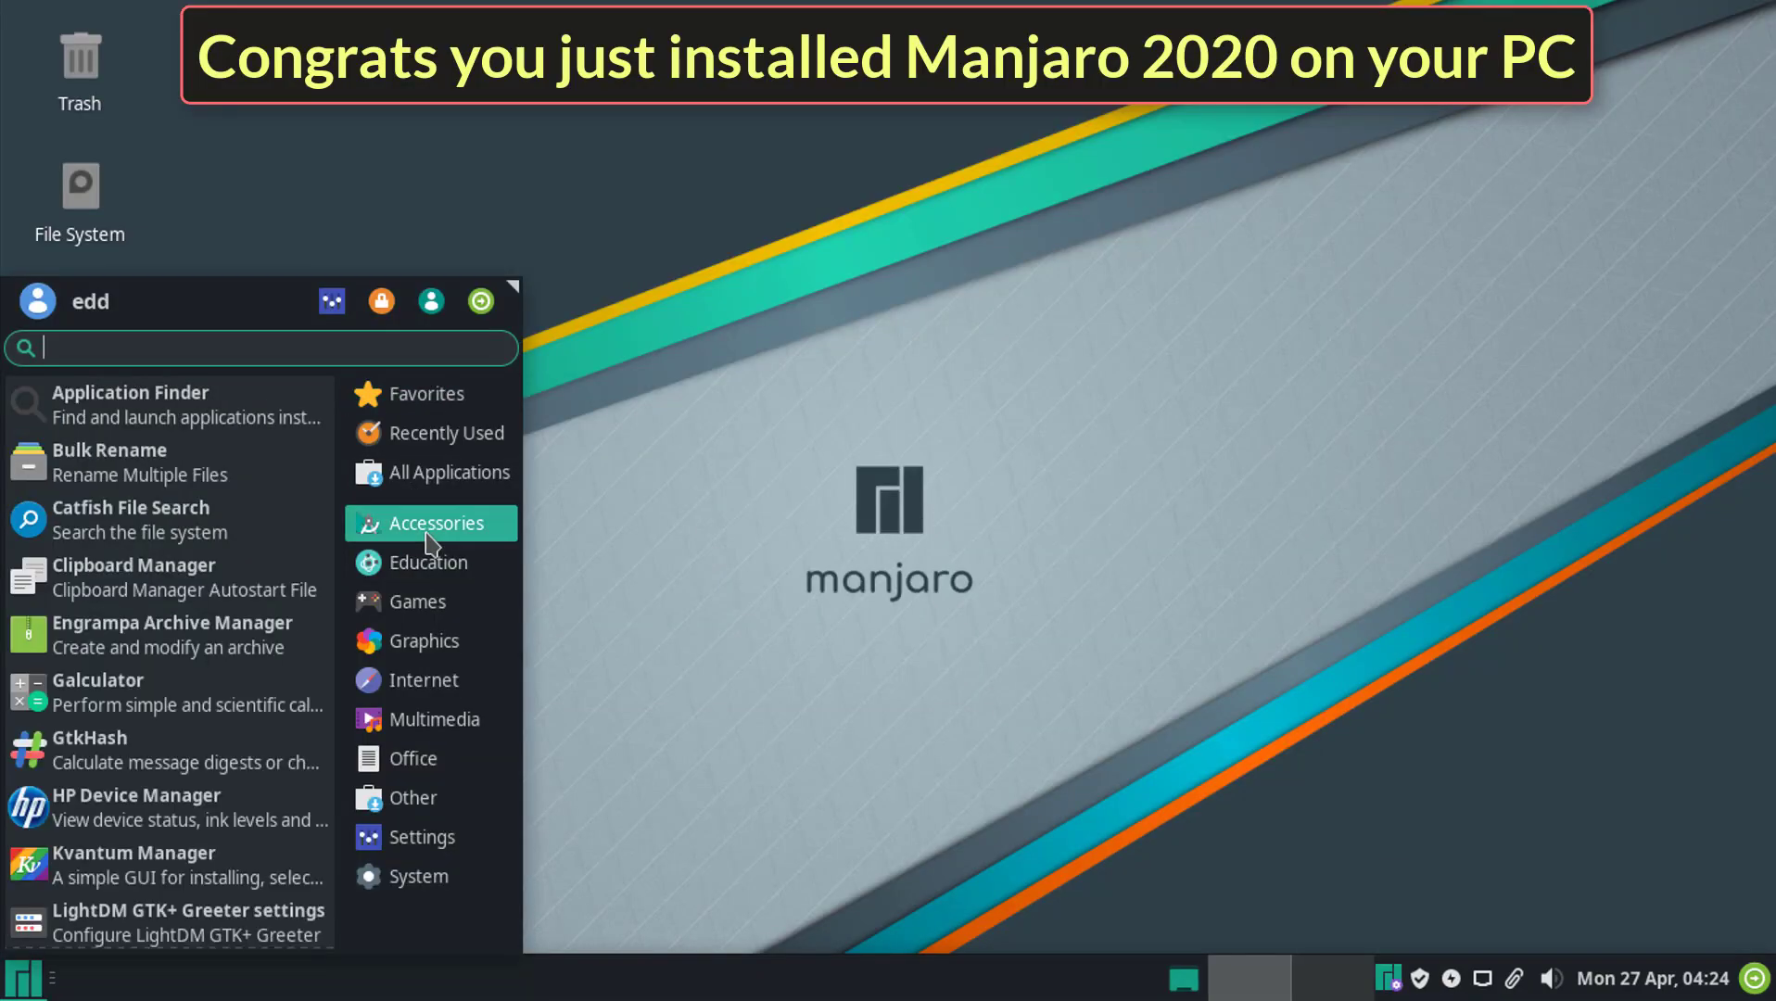
{"action": "scroll", "coordinate": [97, 760], "scroll_direction": "down", "scroll_amount": 3}
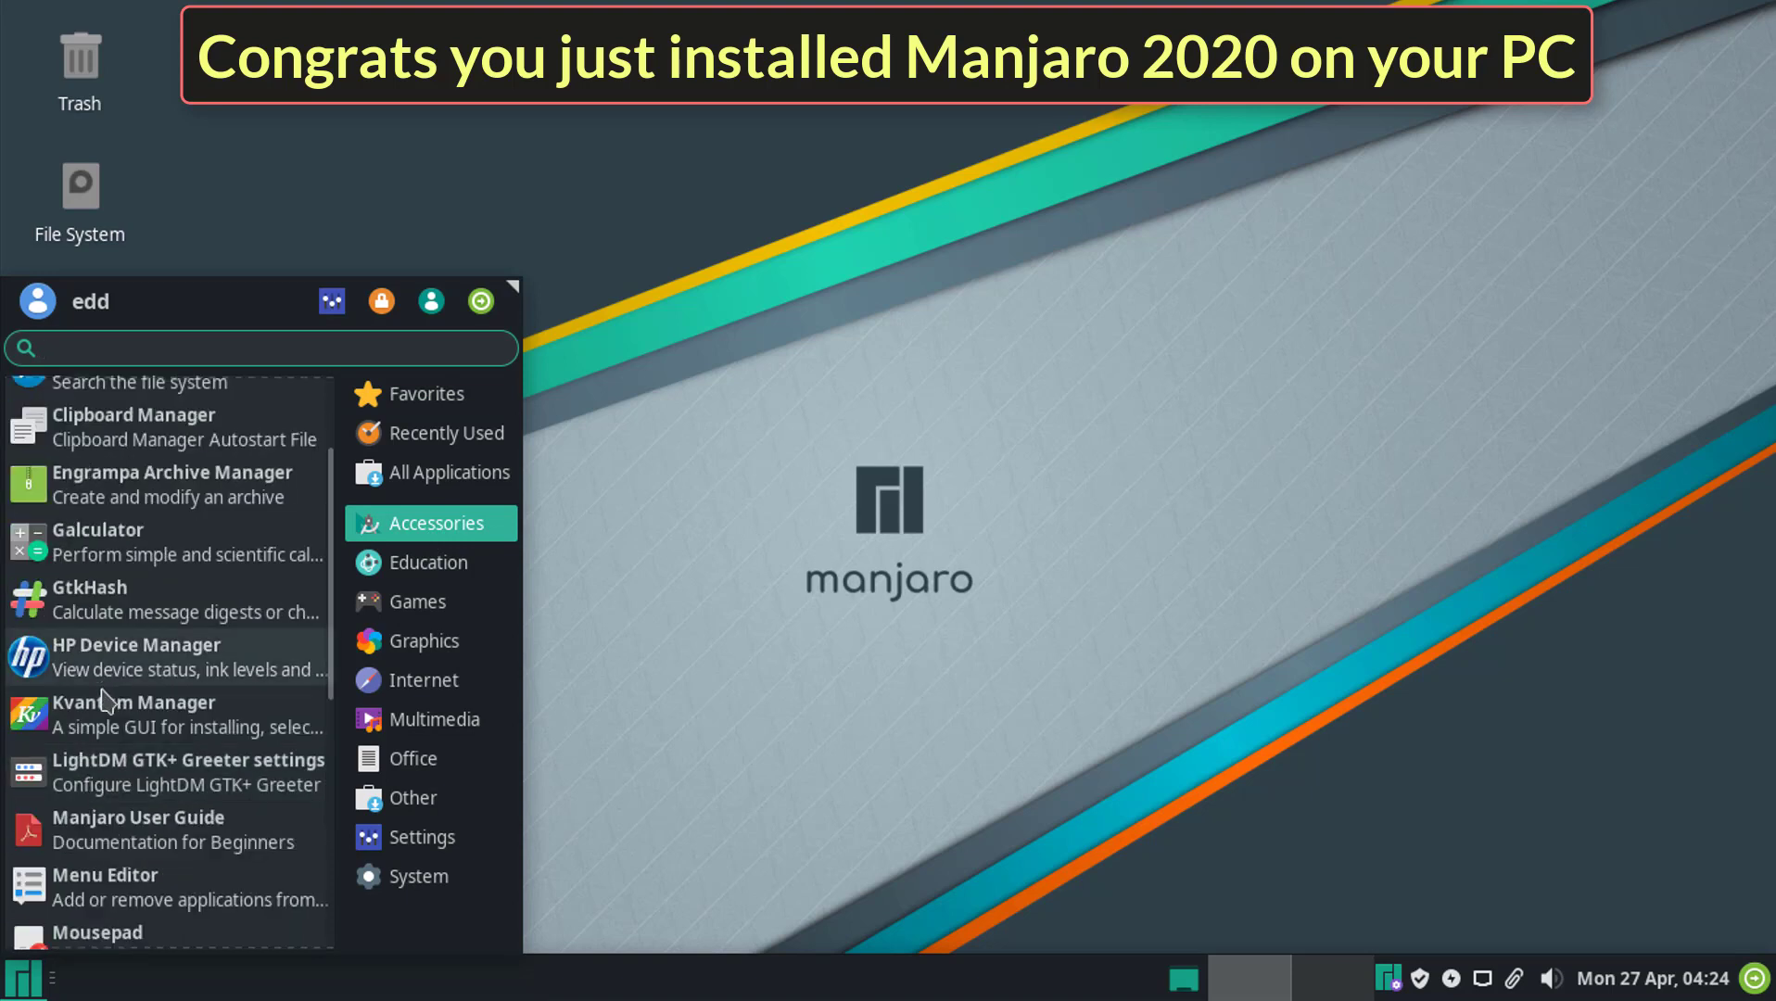
{"action": "left_click", "coordinate": [125, 554]}
- View Galculator in Paper Mode and Scientific Mode, and close it
{"action": "left_click", "coordinate": [822, 321]}
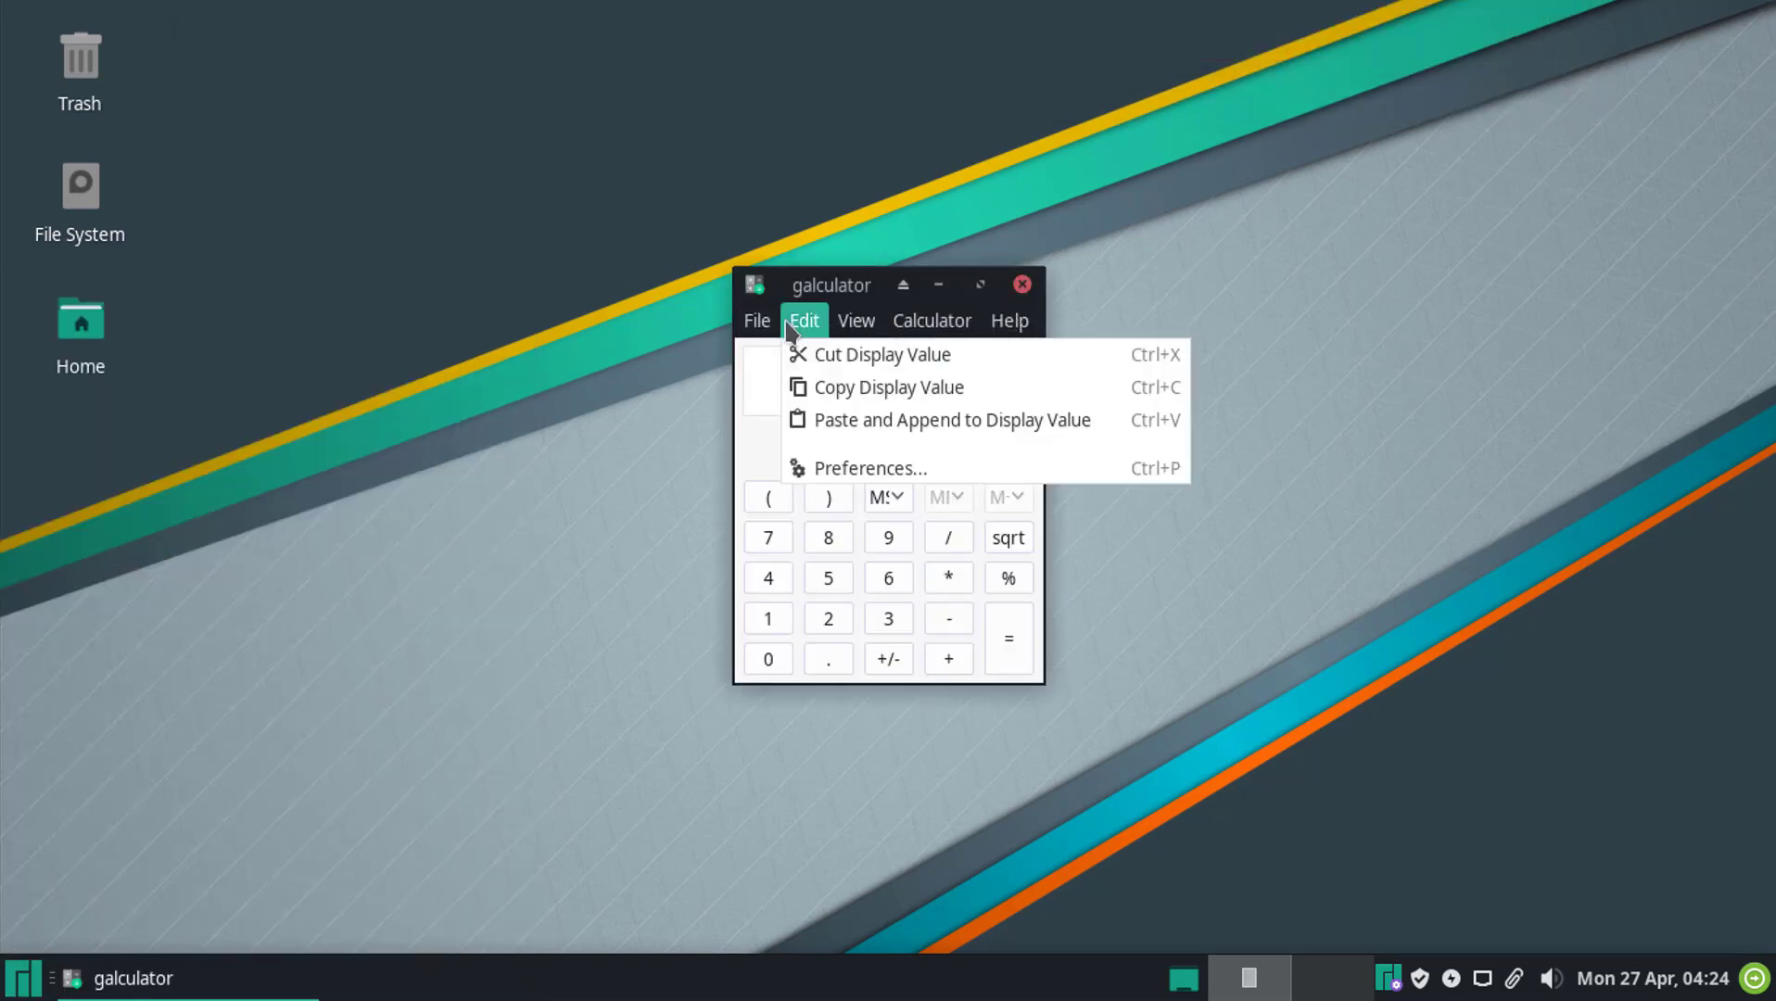
{"action": "mouse_move", "coordinate": [854, 320]}
{"action": "left_click", "coordinate": [860, 420]}
{"action": "left_click", "coordinate": [855, 320]}
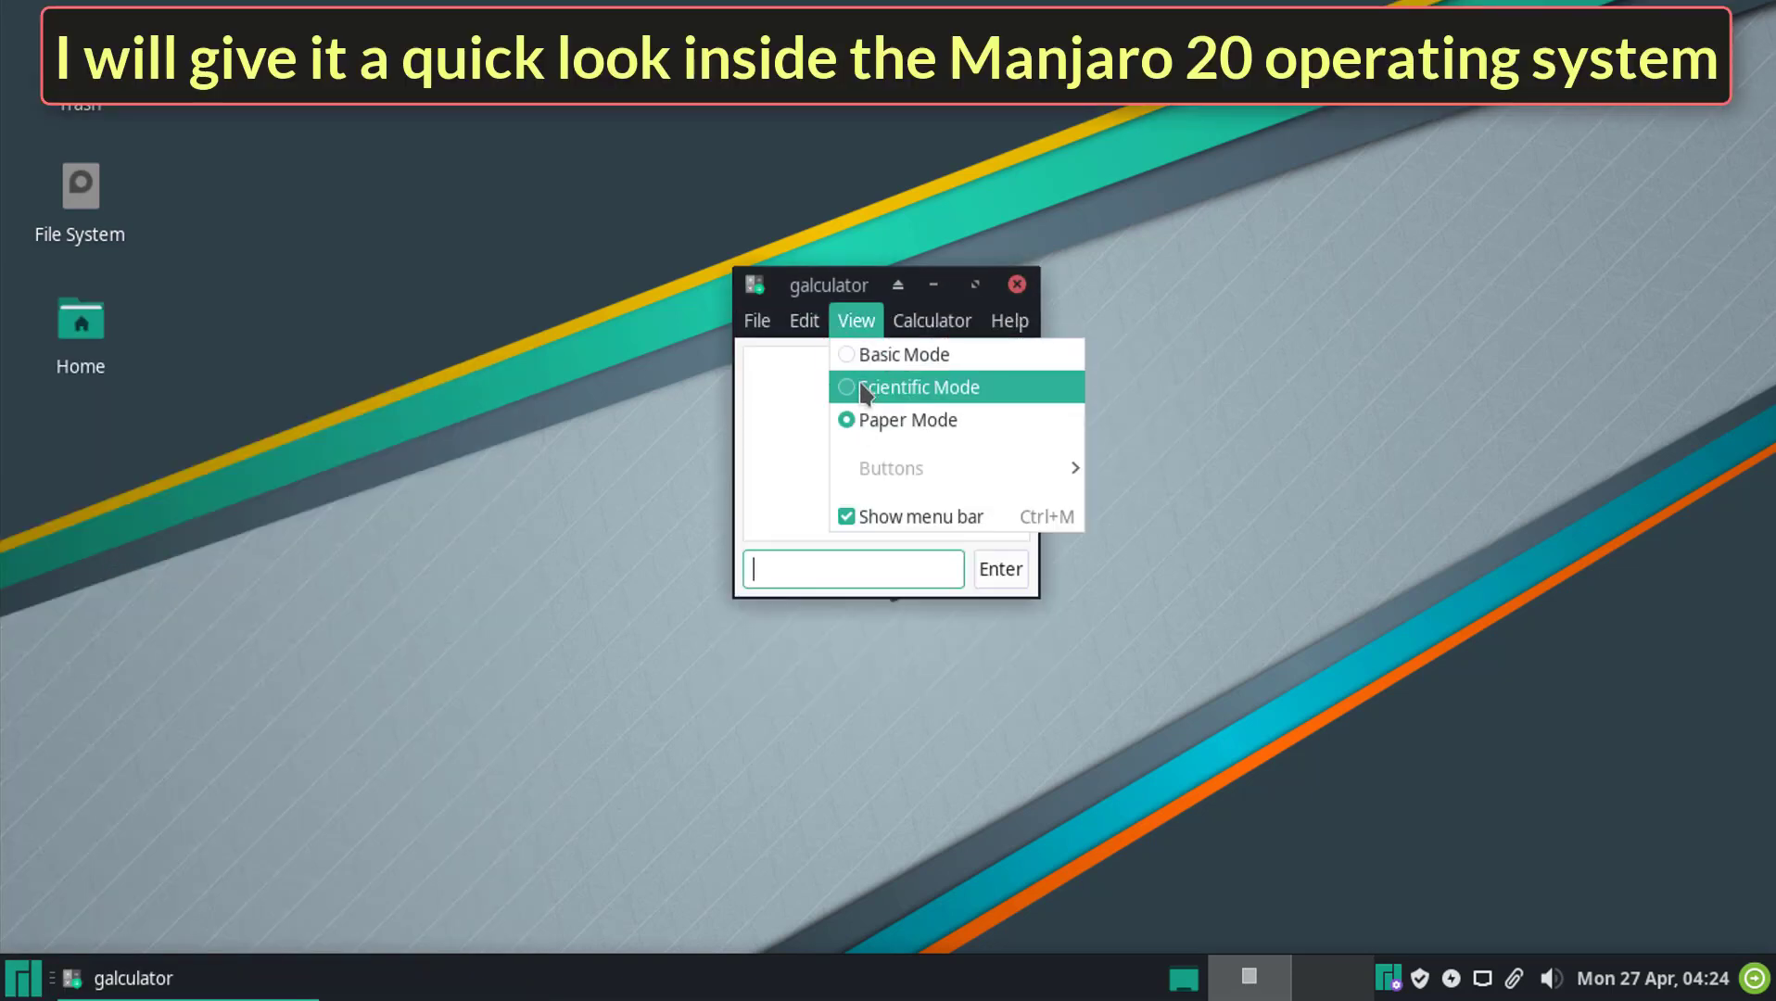
{"action": "left_click", "coordinate": [857, 386]}
{"action": "left_click", "coordinate": [1454, 285]}
- Browse the Accessories applications, open Task Manager for a look, and close it
{"action": "key", "text": "super"}
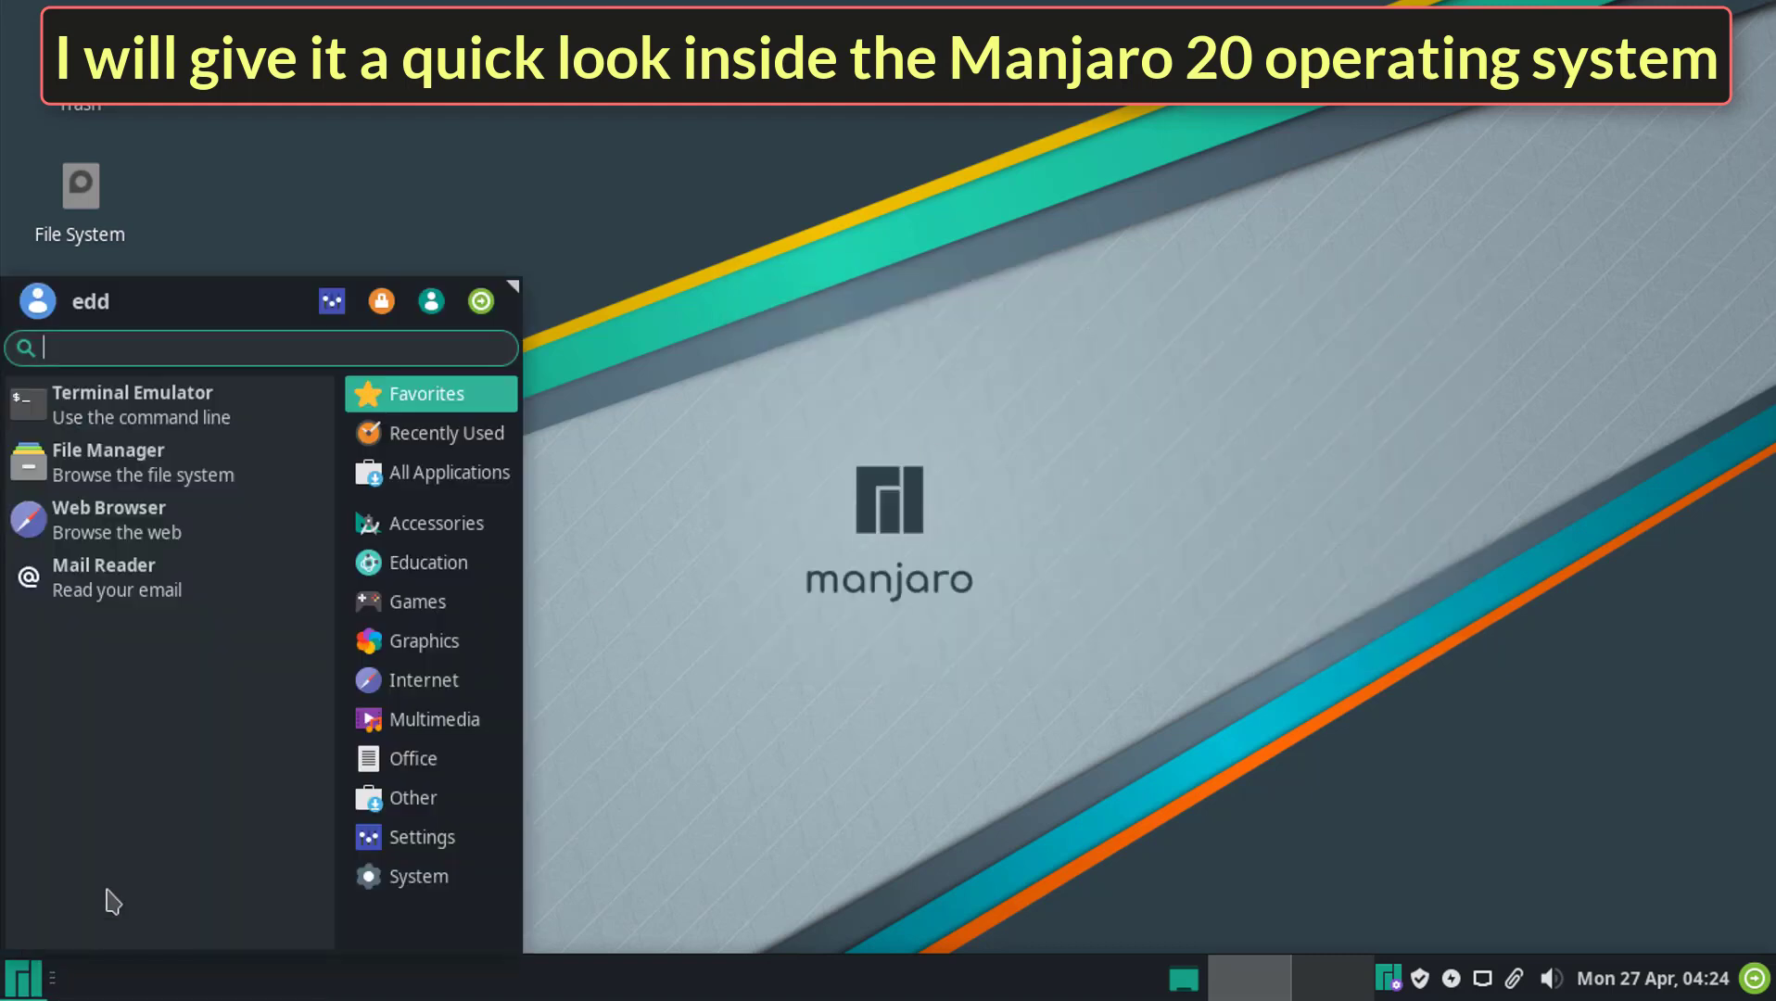
{"action": "left_click", "coordinate": [422, 529]}
{"action": "scroll", "coordinate": [190, 815], "scroll_direction": "down", "scroll_amount": 5}
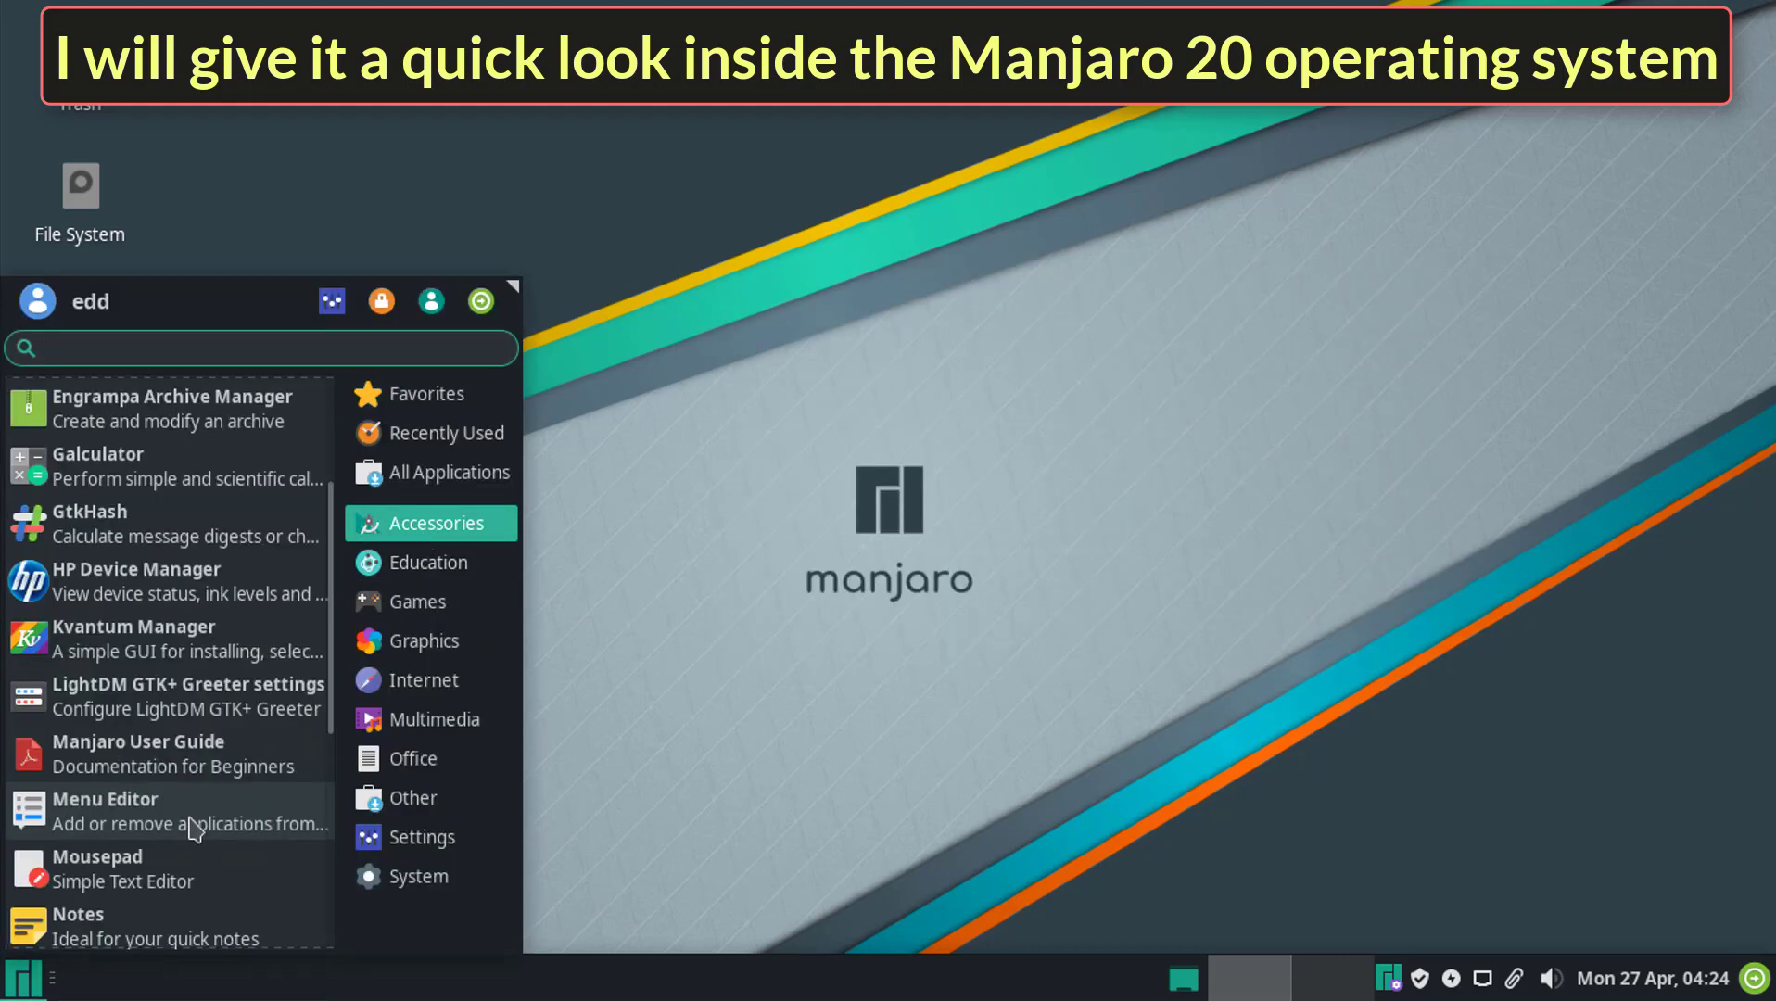
{"action": "scroll", "coordinate": [190, 825], "scroll_direction": "down", "scroll_amount": 5}
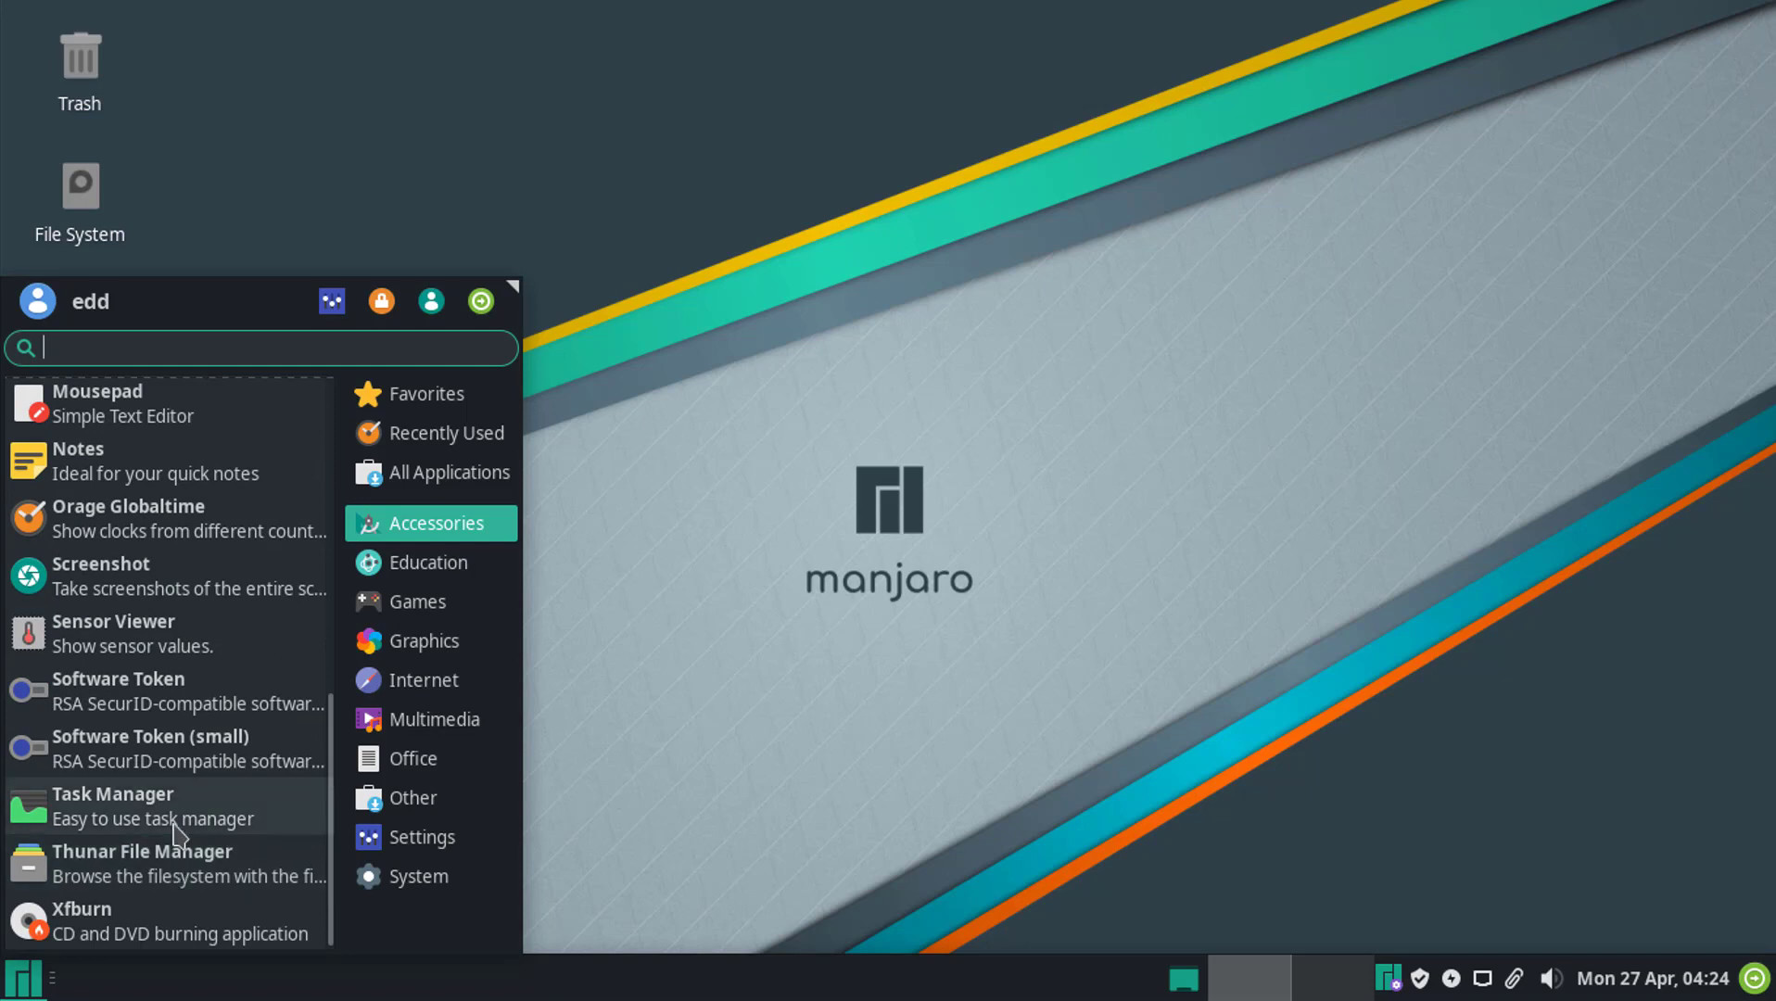
{"action": "left_click", "coordinate": [173, 824]}
{"action": "left_click", "coordinate": [1184, 172]}
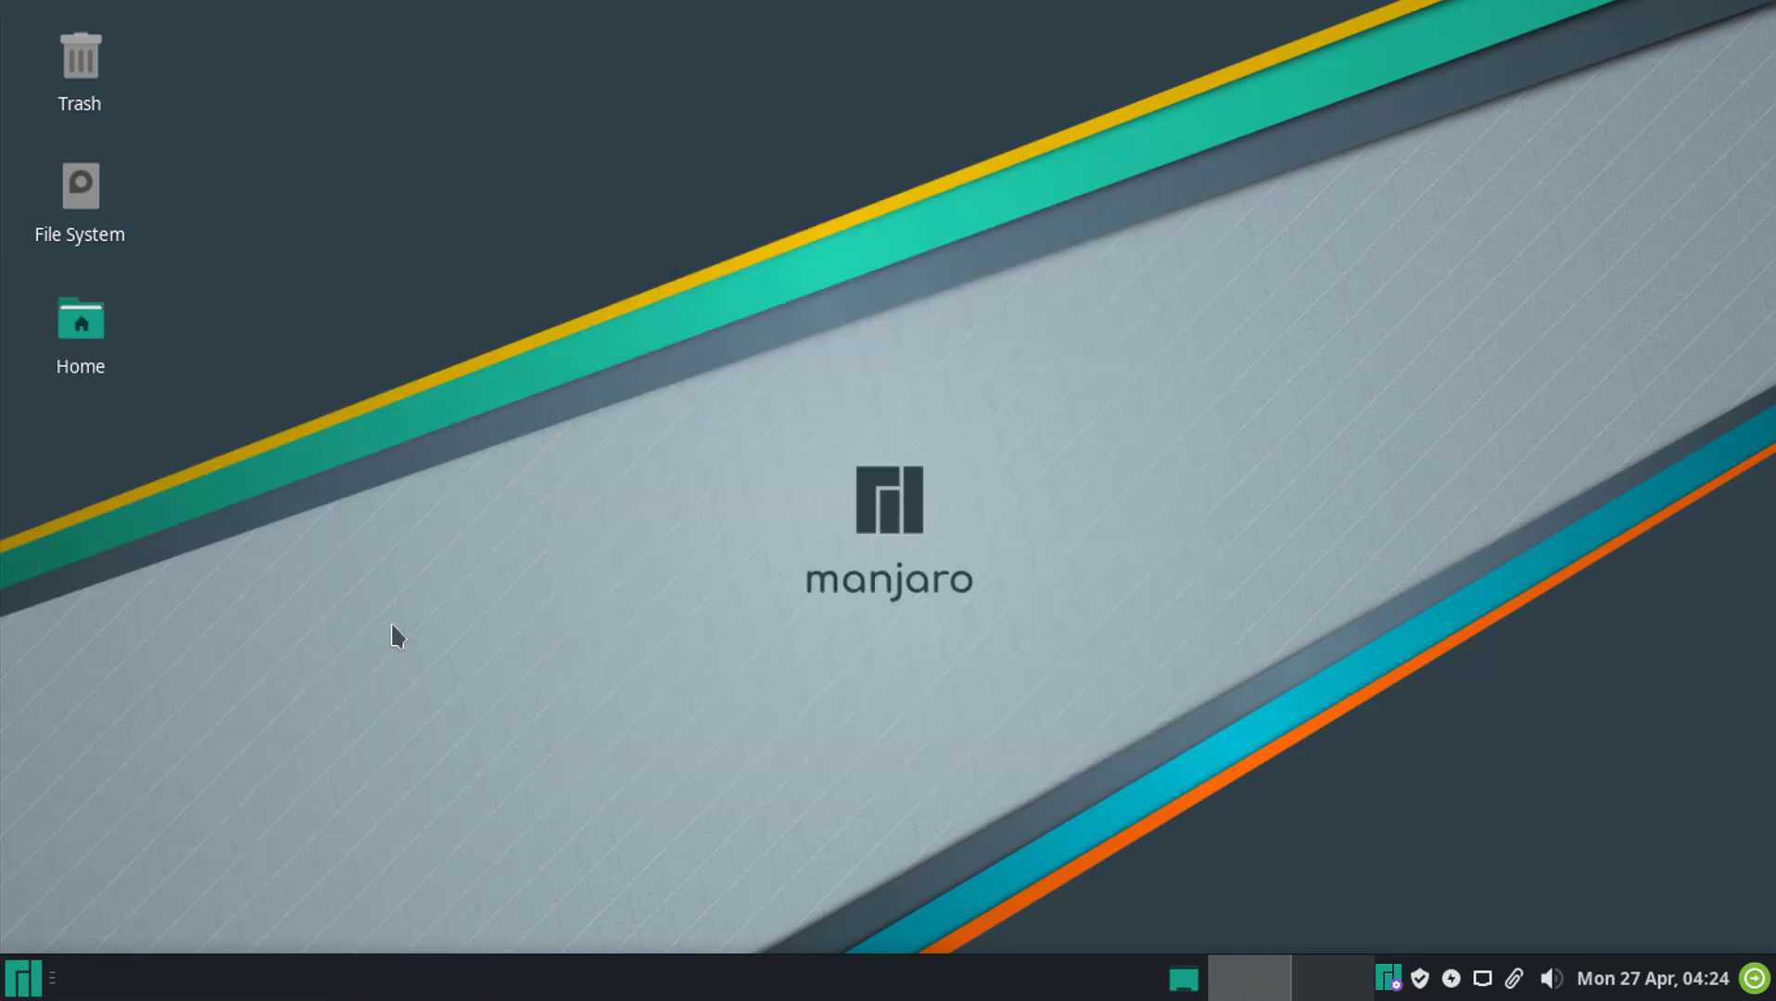
- Launch Thunar File Manager from the Accessories applications for a look, and close it
{"action": "left_click", "coordinate": [37, 981]}
{"action": "left_click", "coordinate": [375, 524]}
{"action": "scroll", "coordinate": [171, 806], "scroll_direction": "down", "scroll_amount": 5}
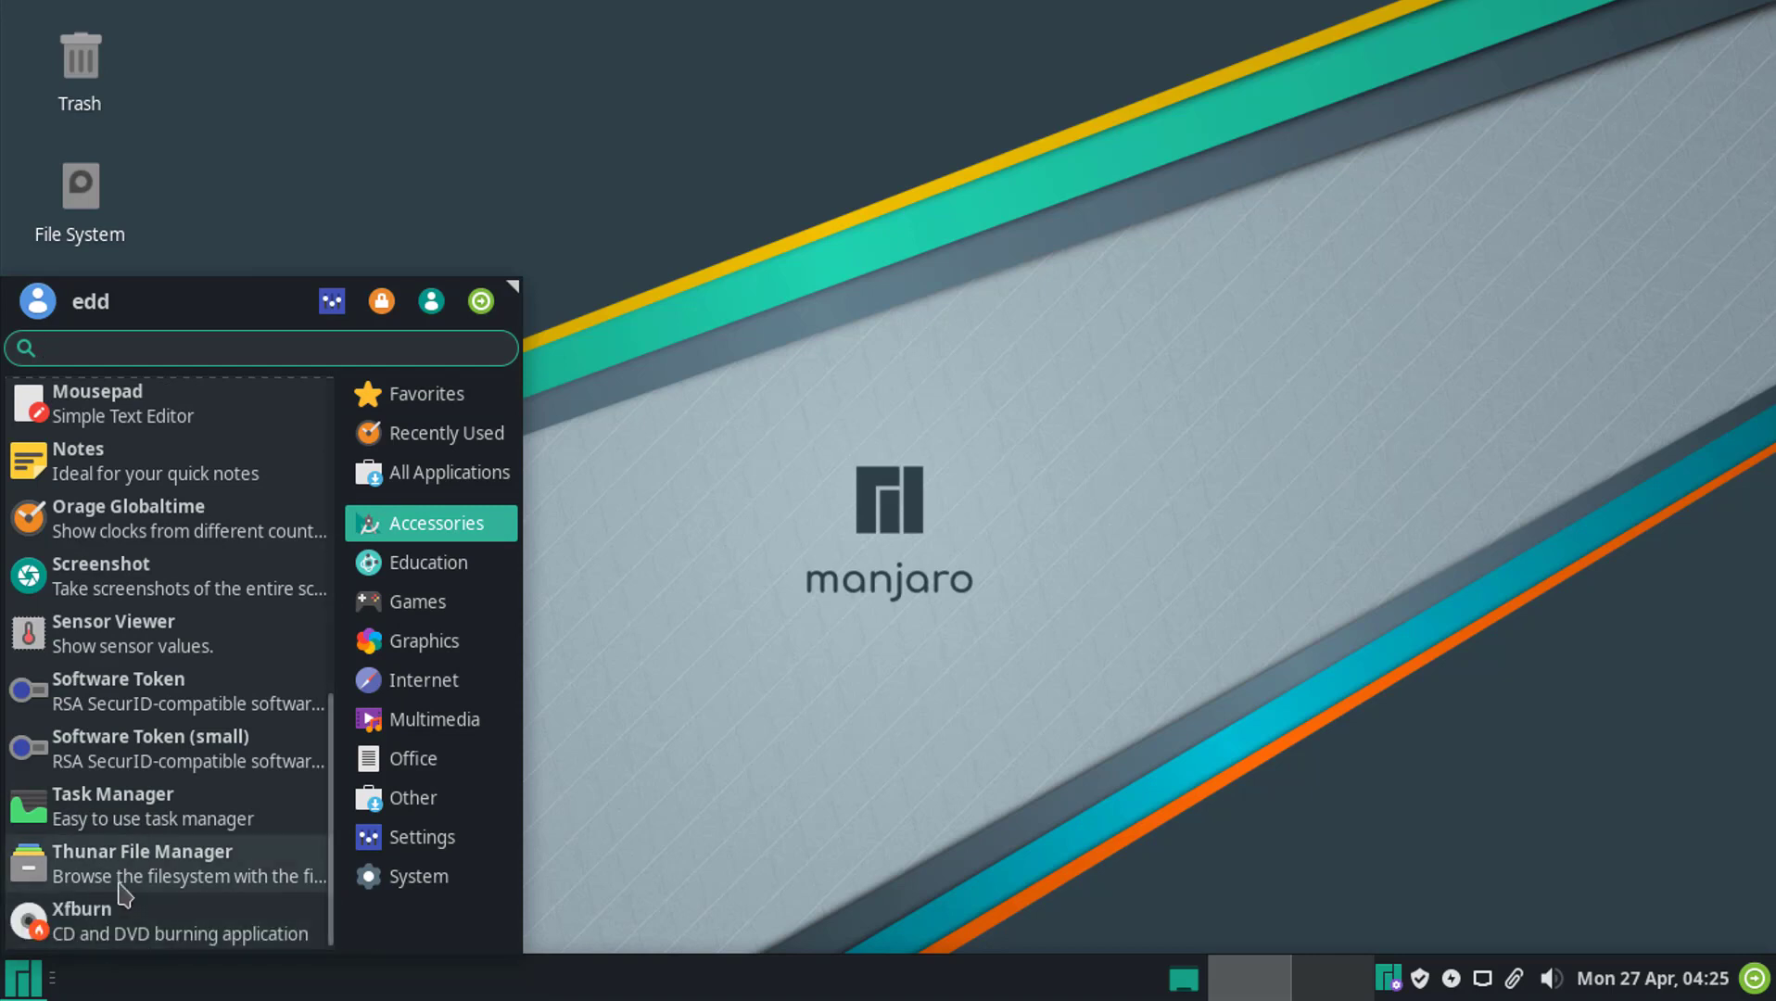
{"action": "left_click", "coordinate": [125, 880]}
{"action": "left_click", "coordinate": [1286, 160]}
- Browse the Education, Games and Internet application categories, and launch Firefox
{"action": "left_click", "coordinate": [25, 976]}
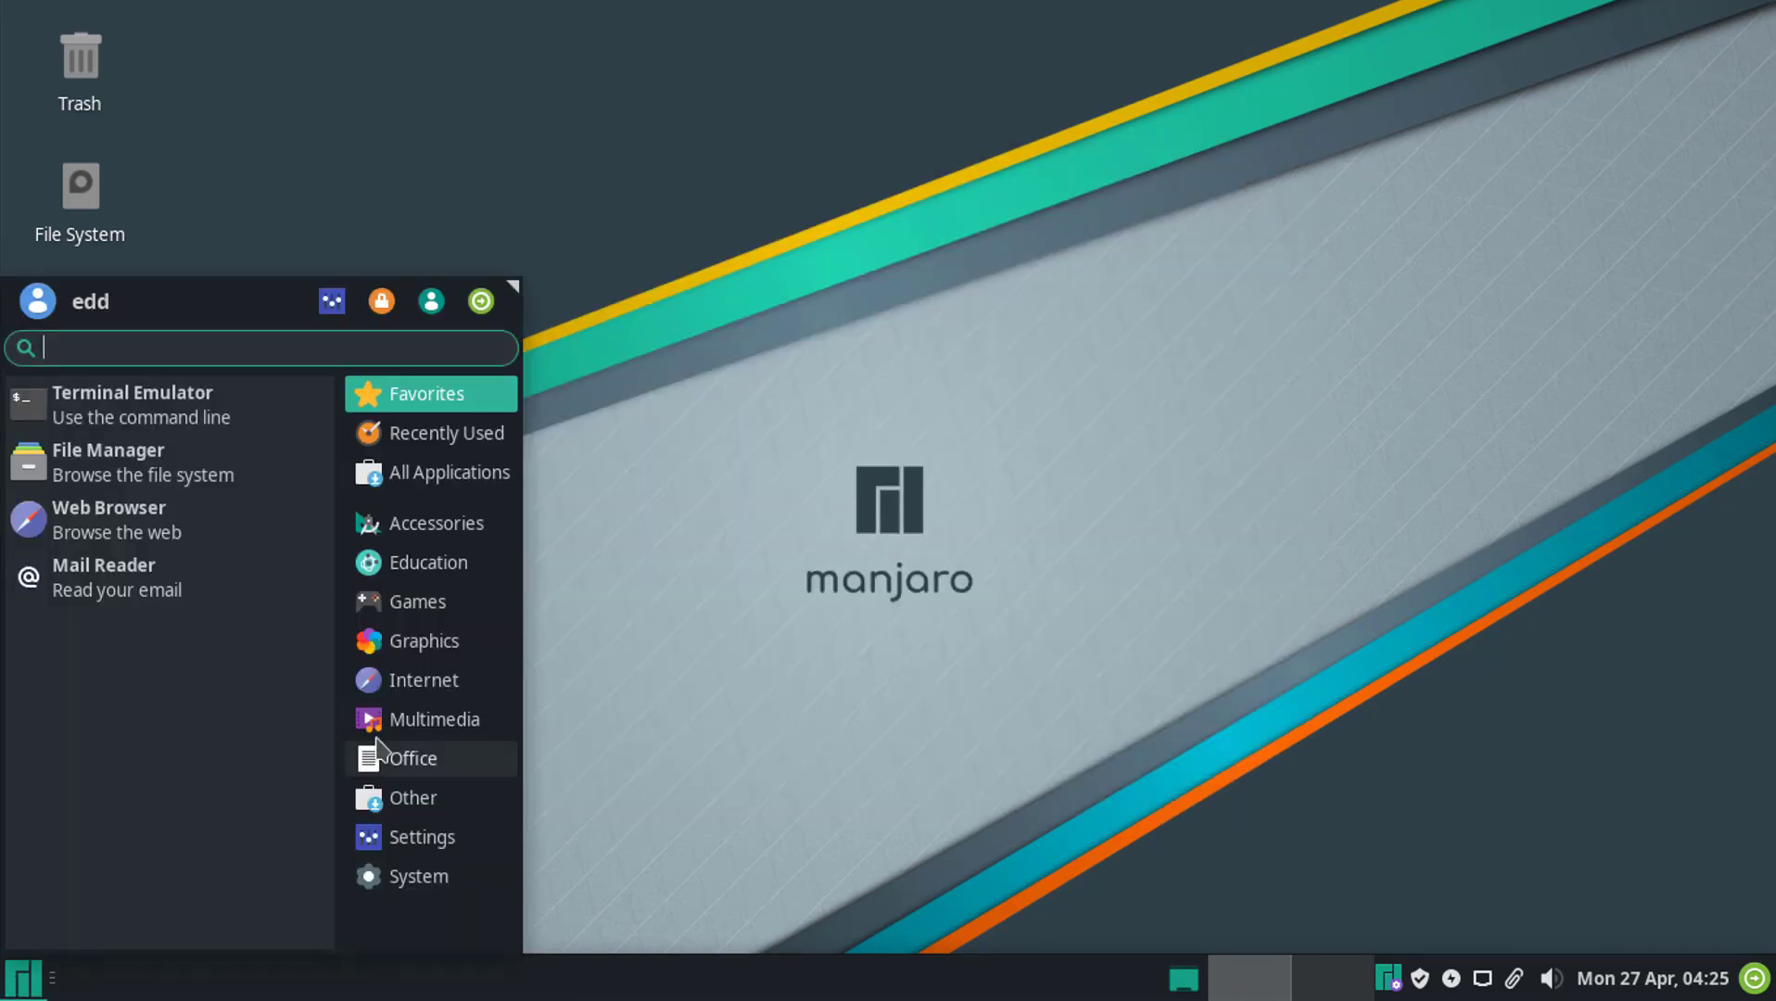
{"action": "left_click", "coordinate": [428, 562]}
{"action": "left_click", "coordinate": [394, 604]}
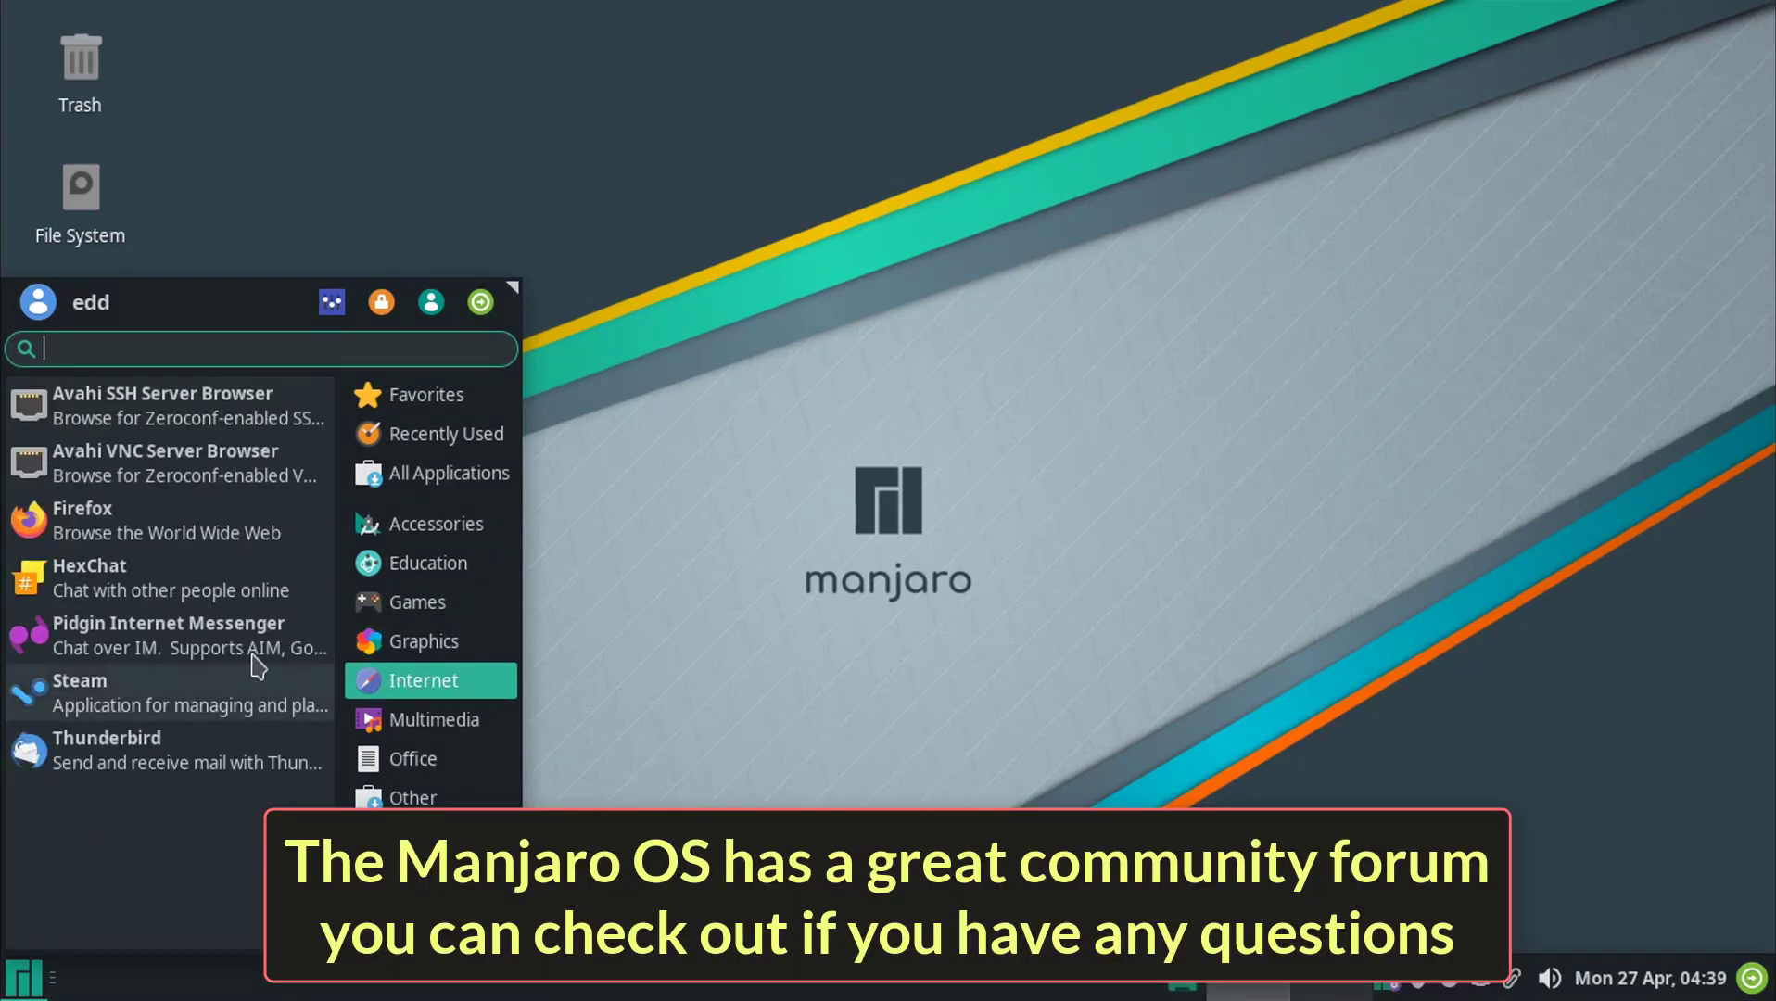
{"action": "left_click", "coordinate": [186, 454]}
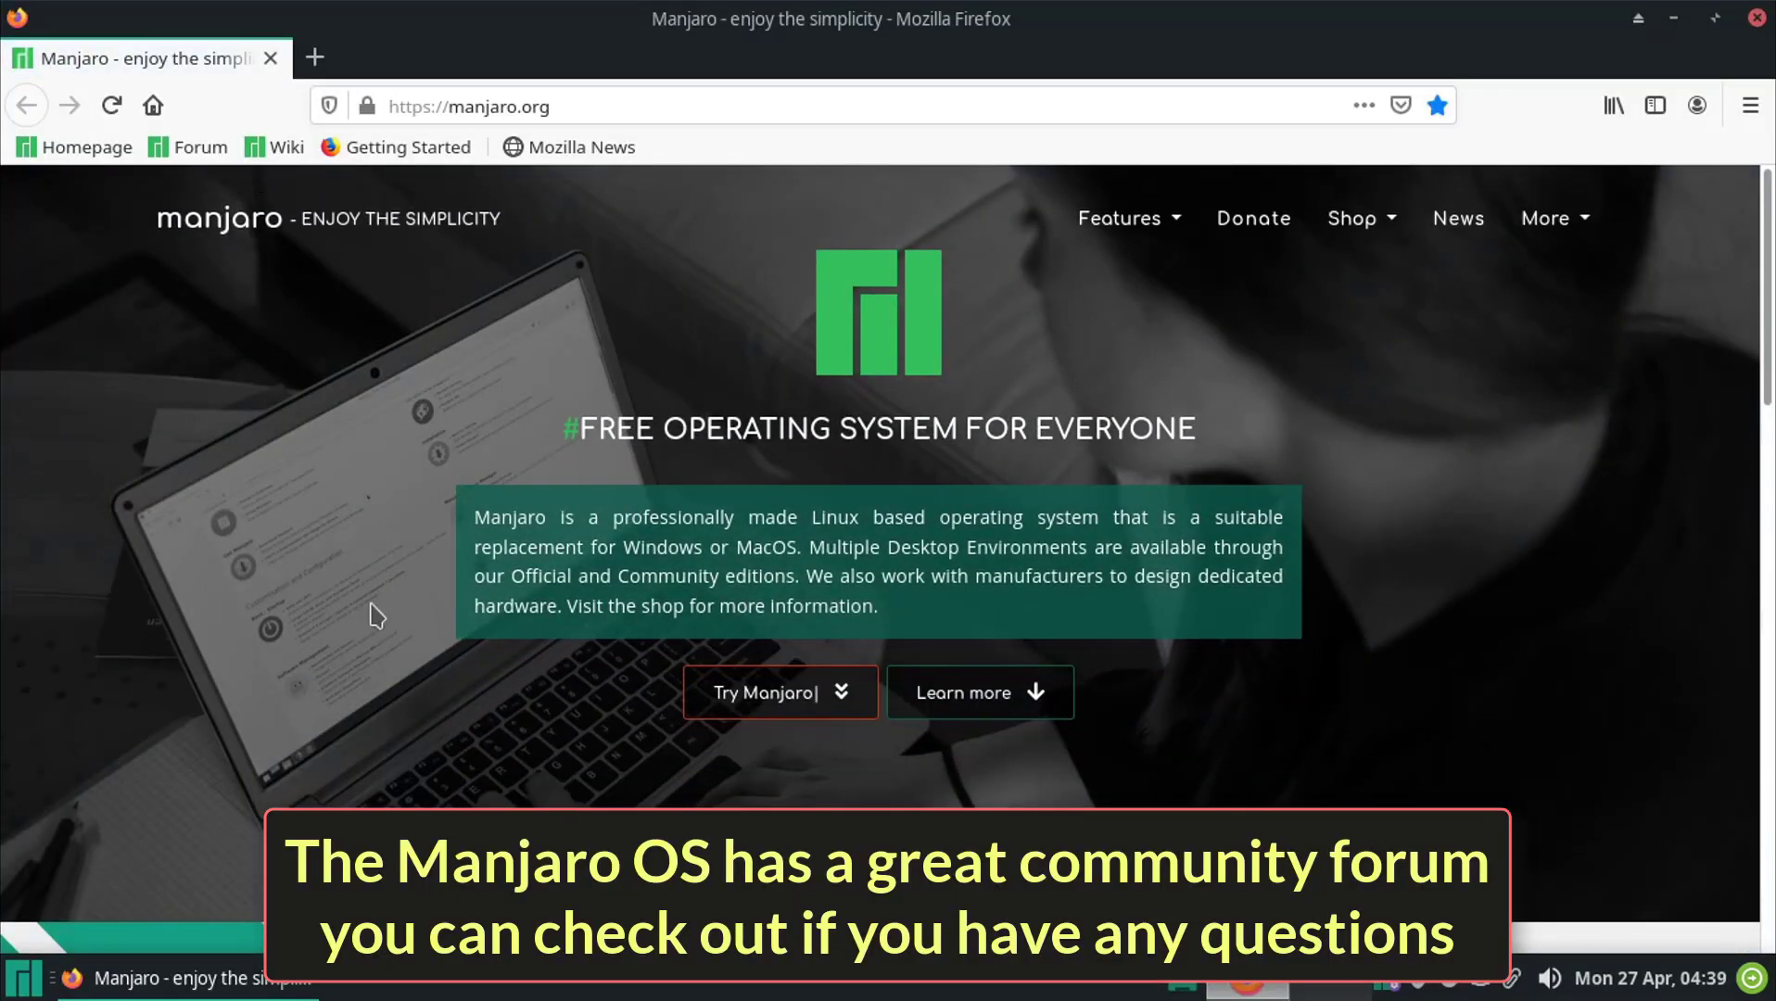
- Visit the Manjaro forum from the bookmarks and look through all its categories down to the end of the page
{"action": "left_click", "coordinate": [189, 146]}
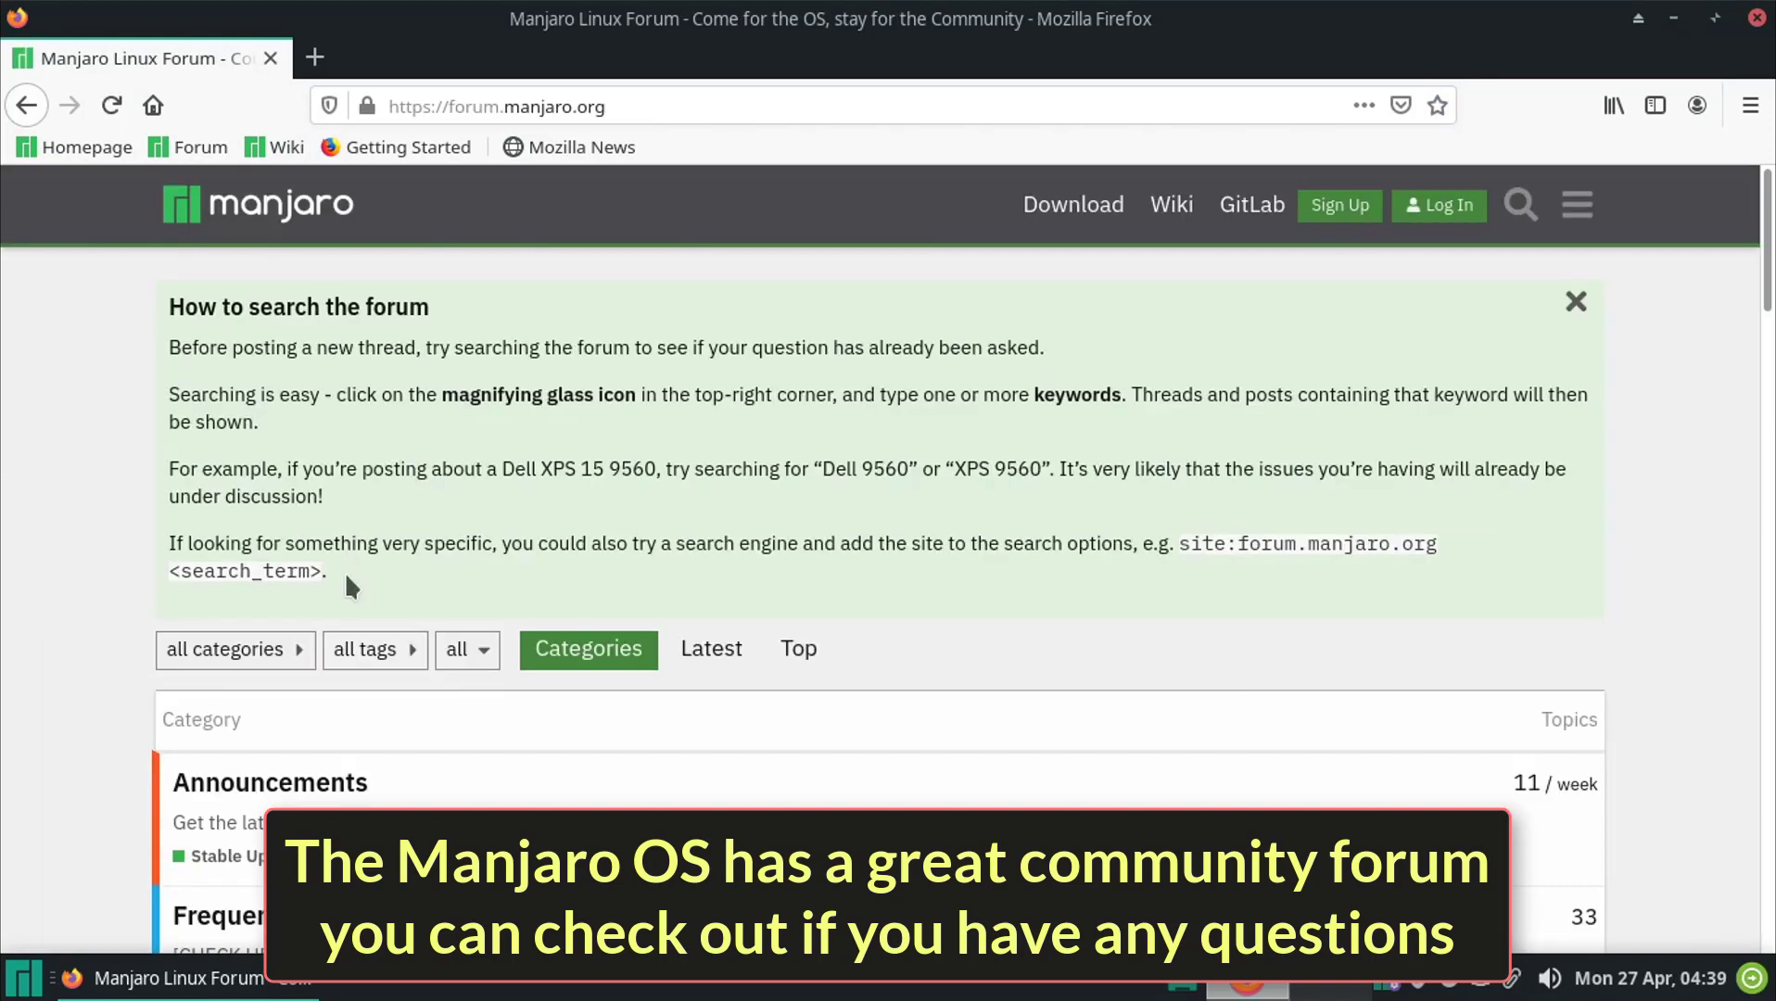
{"action": "scroll", "coordinate": [323, 612], "scroll_direction": "down", "scroll_amount": 2}
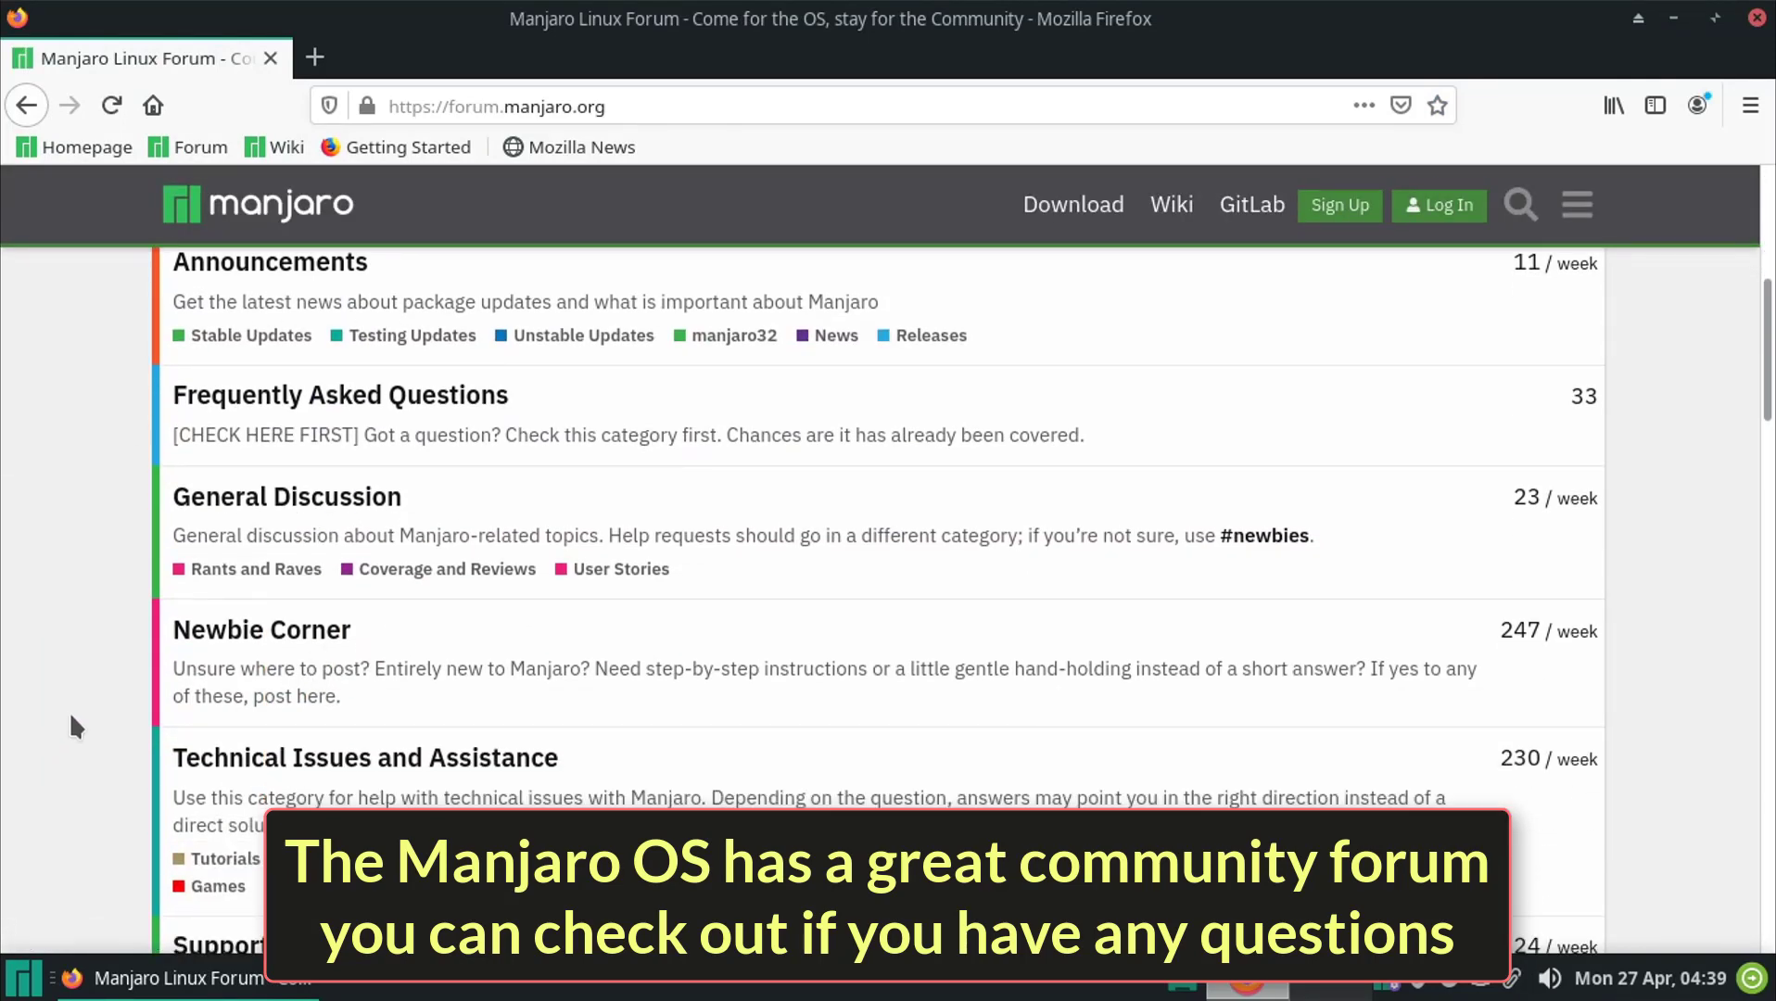
{"action": "scroll", "coordinate": [74, 725], "scroll_direction": "down", "scroll_amount": 15}
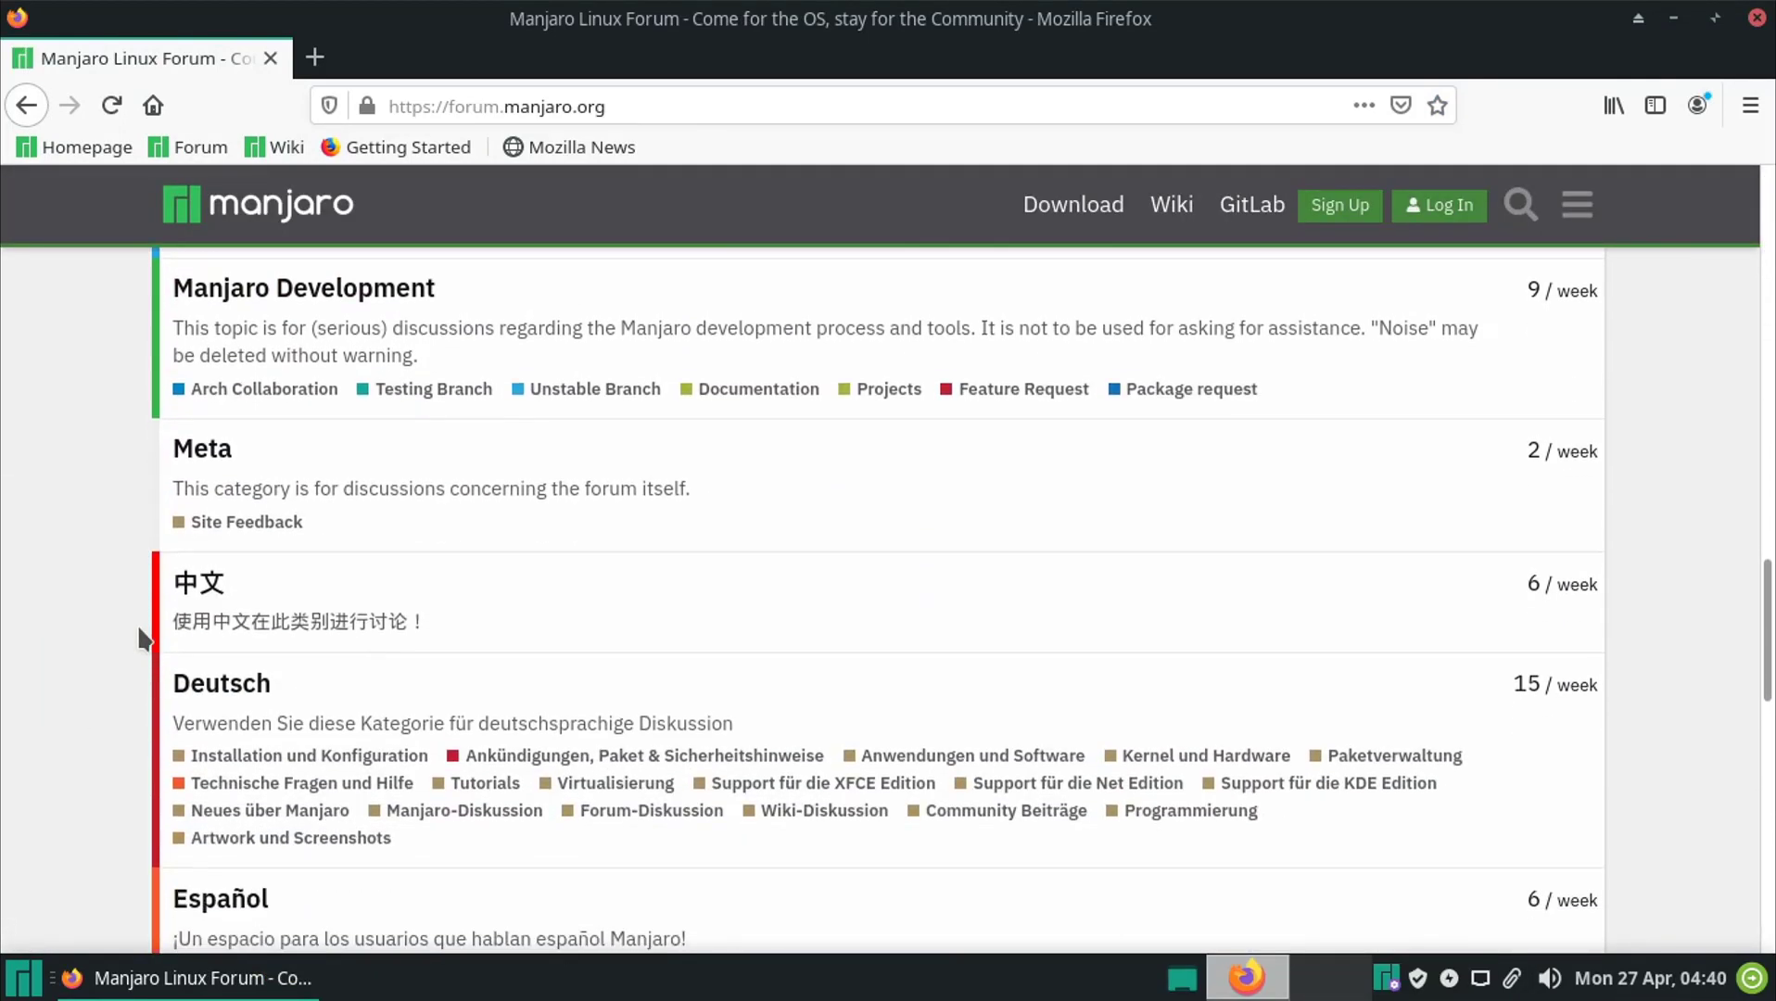
{"action": "scroll", "coordinate": [141, 638], "scroll_direction": "down", "scroll_amount": 12}
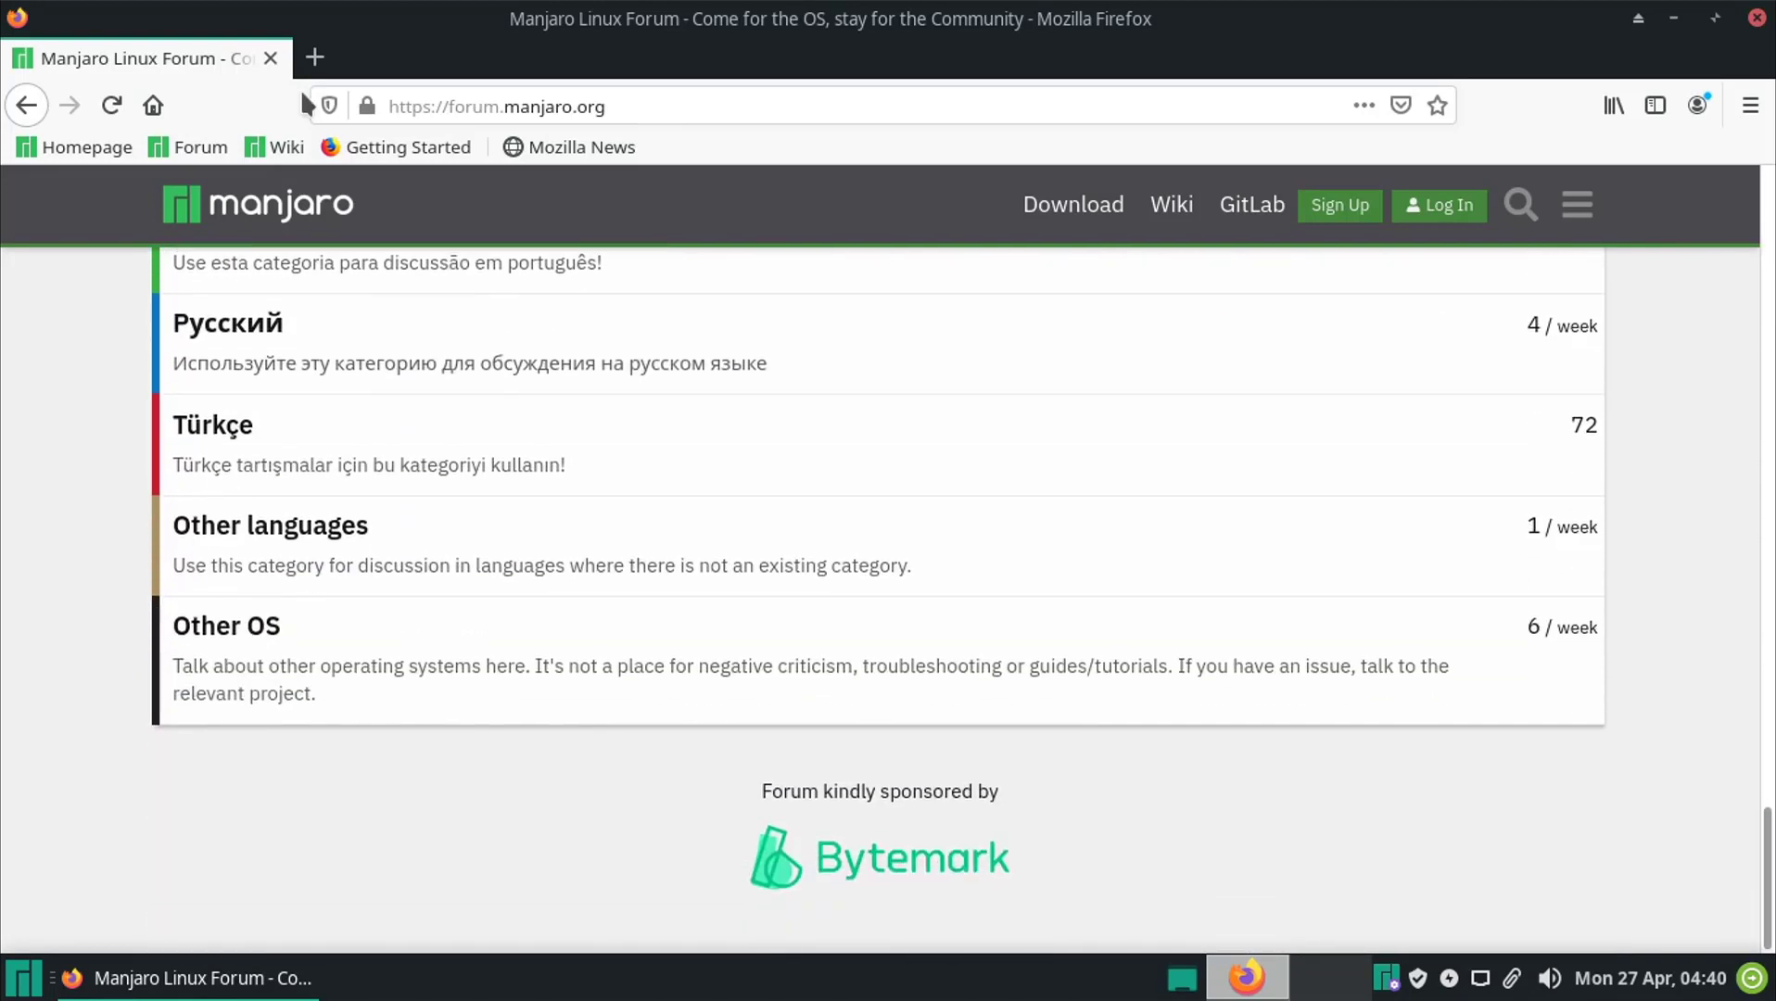
- Load facebook.com and twitter.com one after the other in Firefox
{"action": "left_click", "coordinate": [516, 107]}
{"action": "type", "text": "facebook.com/"}
{"action": "key", "text": "Return"}
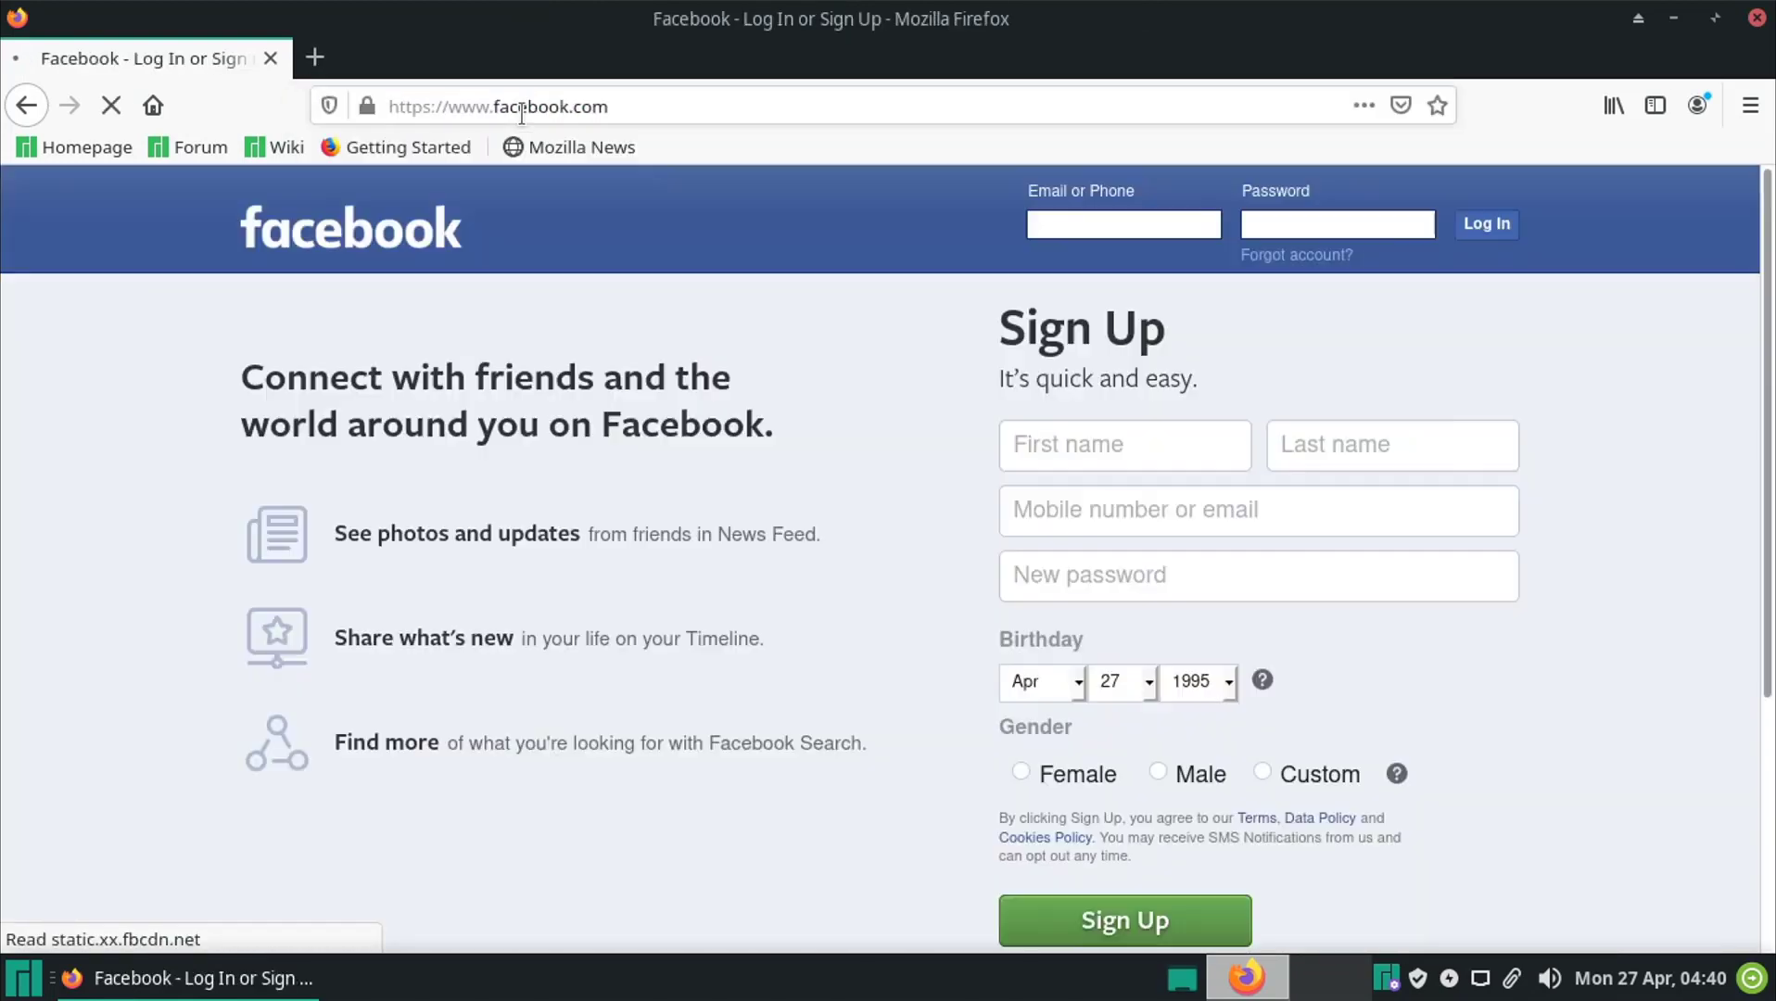
{"action": "left_click", "coordinate": [522, 107]}
{"action": "type", "text": "twitter.com/"}
{"action": "key", "text": "Return"}
- Load gsmarena.com, look through its home page, and close Firefox
{"action": "left_click", "coordinate": [583, 105]}
{"action": "type", "text": "g"}
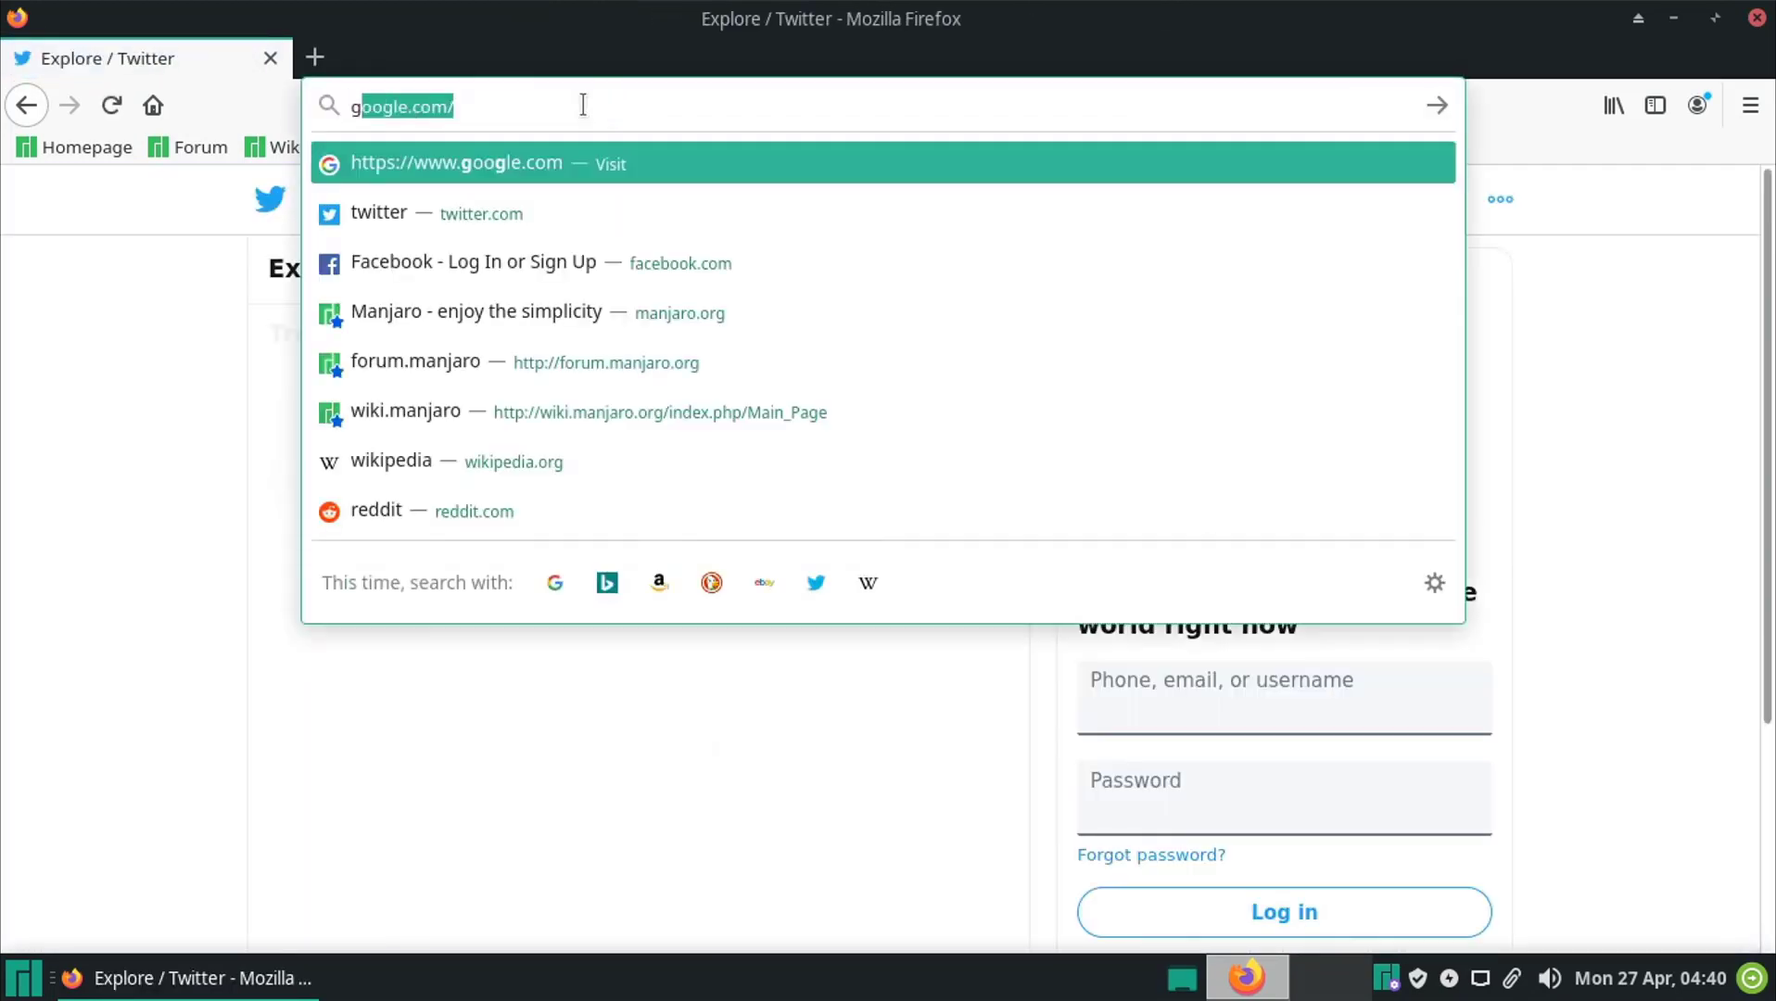
{"action": "type", "text": "smarena"}
{"action": "key", "text": "Return"}
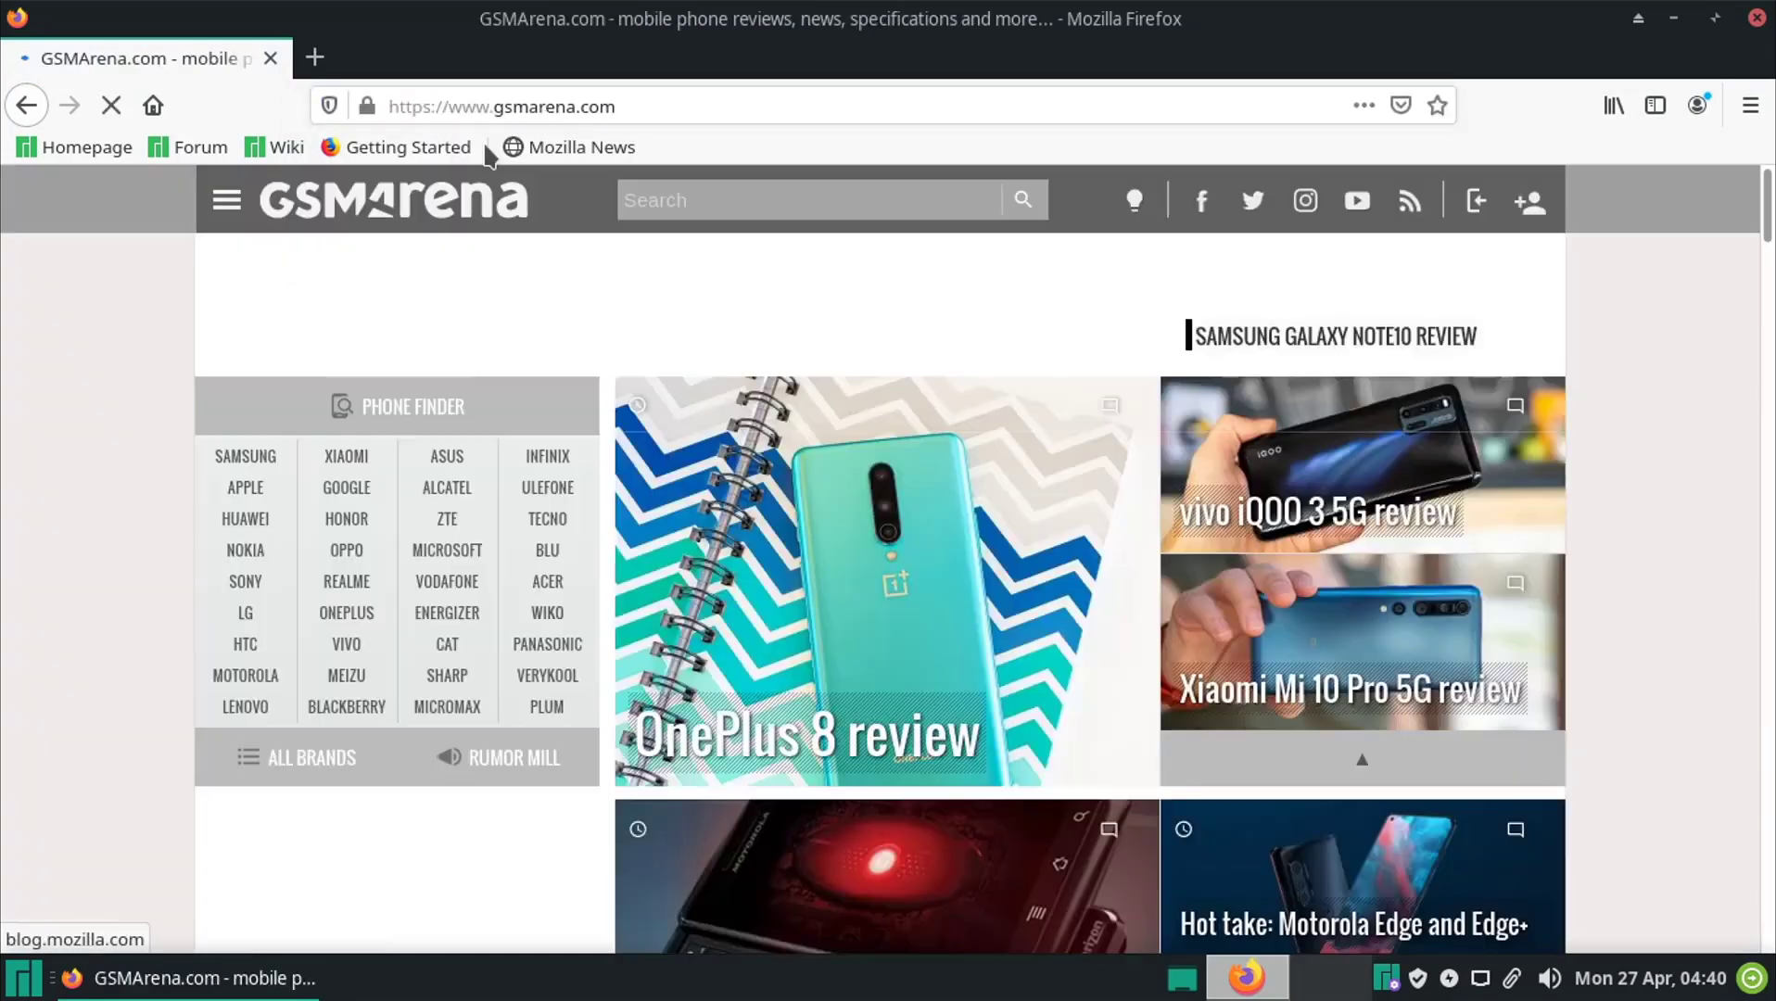
{"action": "scroll", "coordinate": [839, 472], "scroll_direction": "down", "scroll_amount": 15}
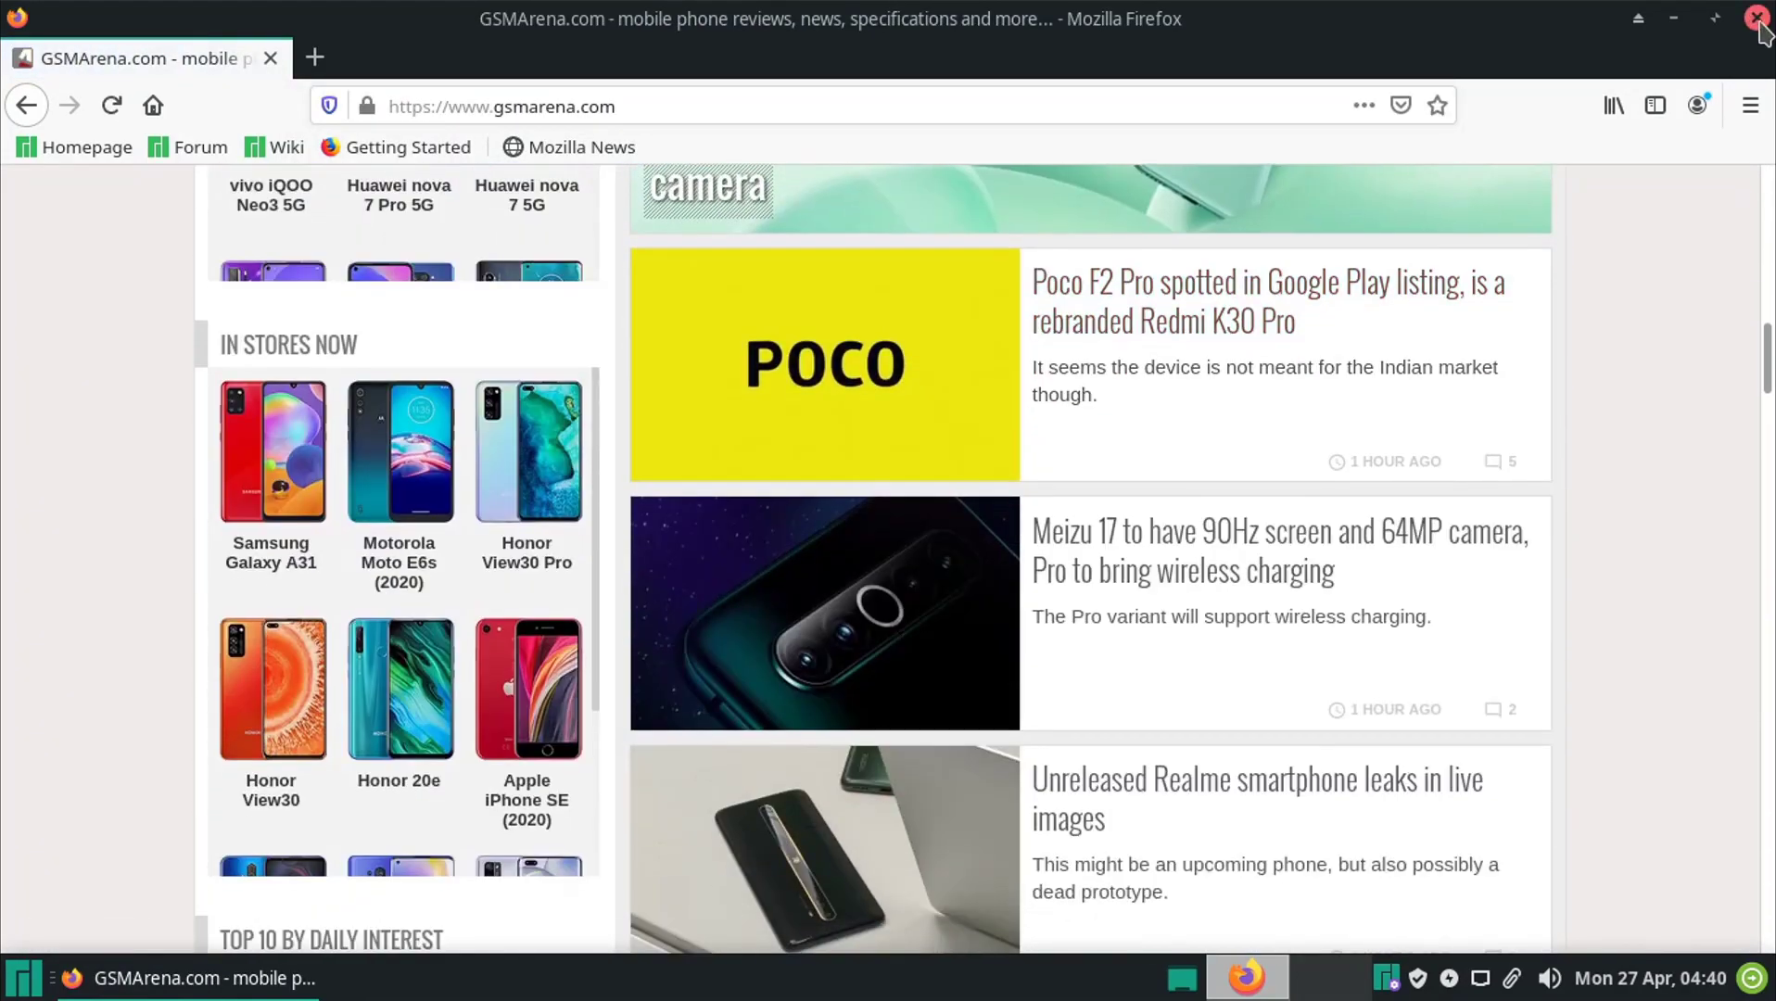
{"action": "left_click", "coordinate": [1756, 18]}
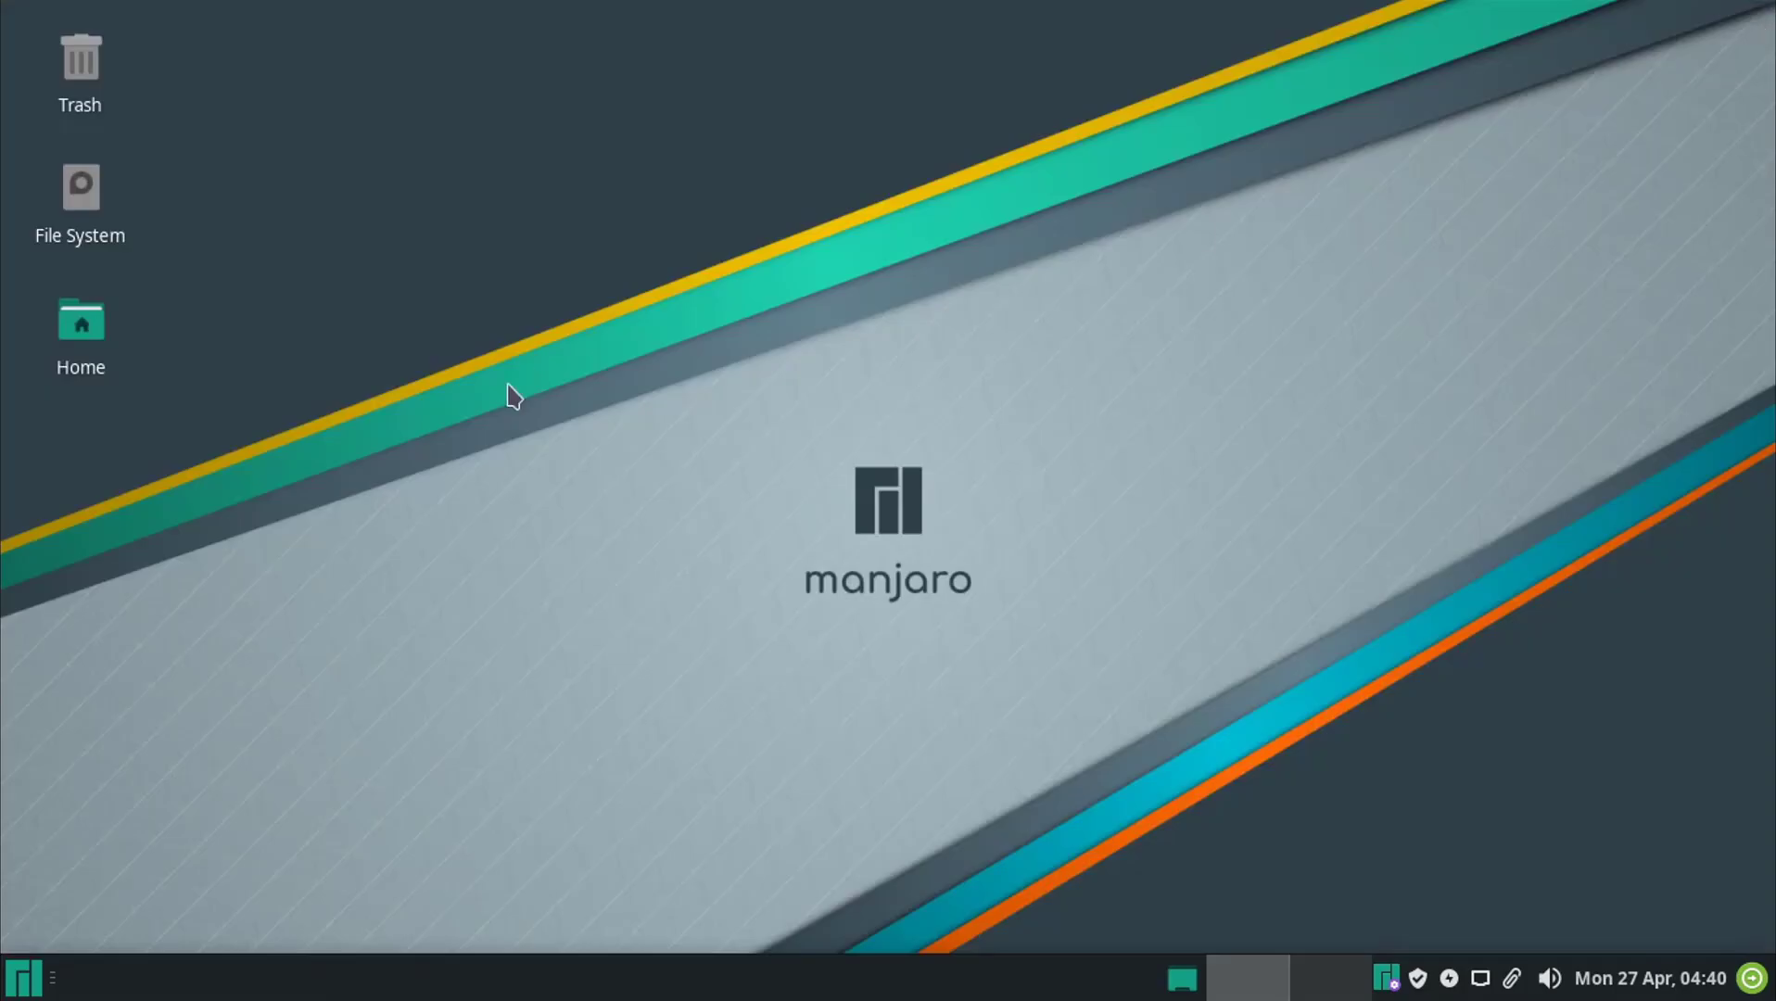
- Browse the Graphics and Multimedia applications, open Audacious for a look, and close it
{"action": "left_click", "coordinate": [23, 978]}
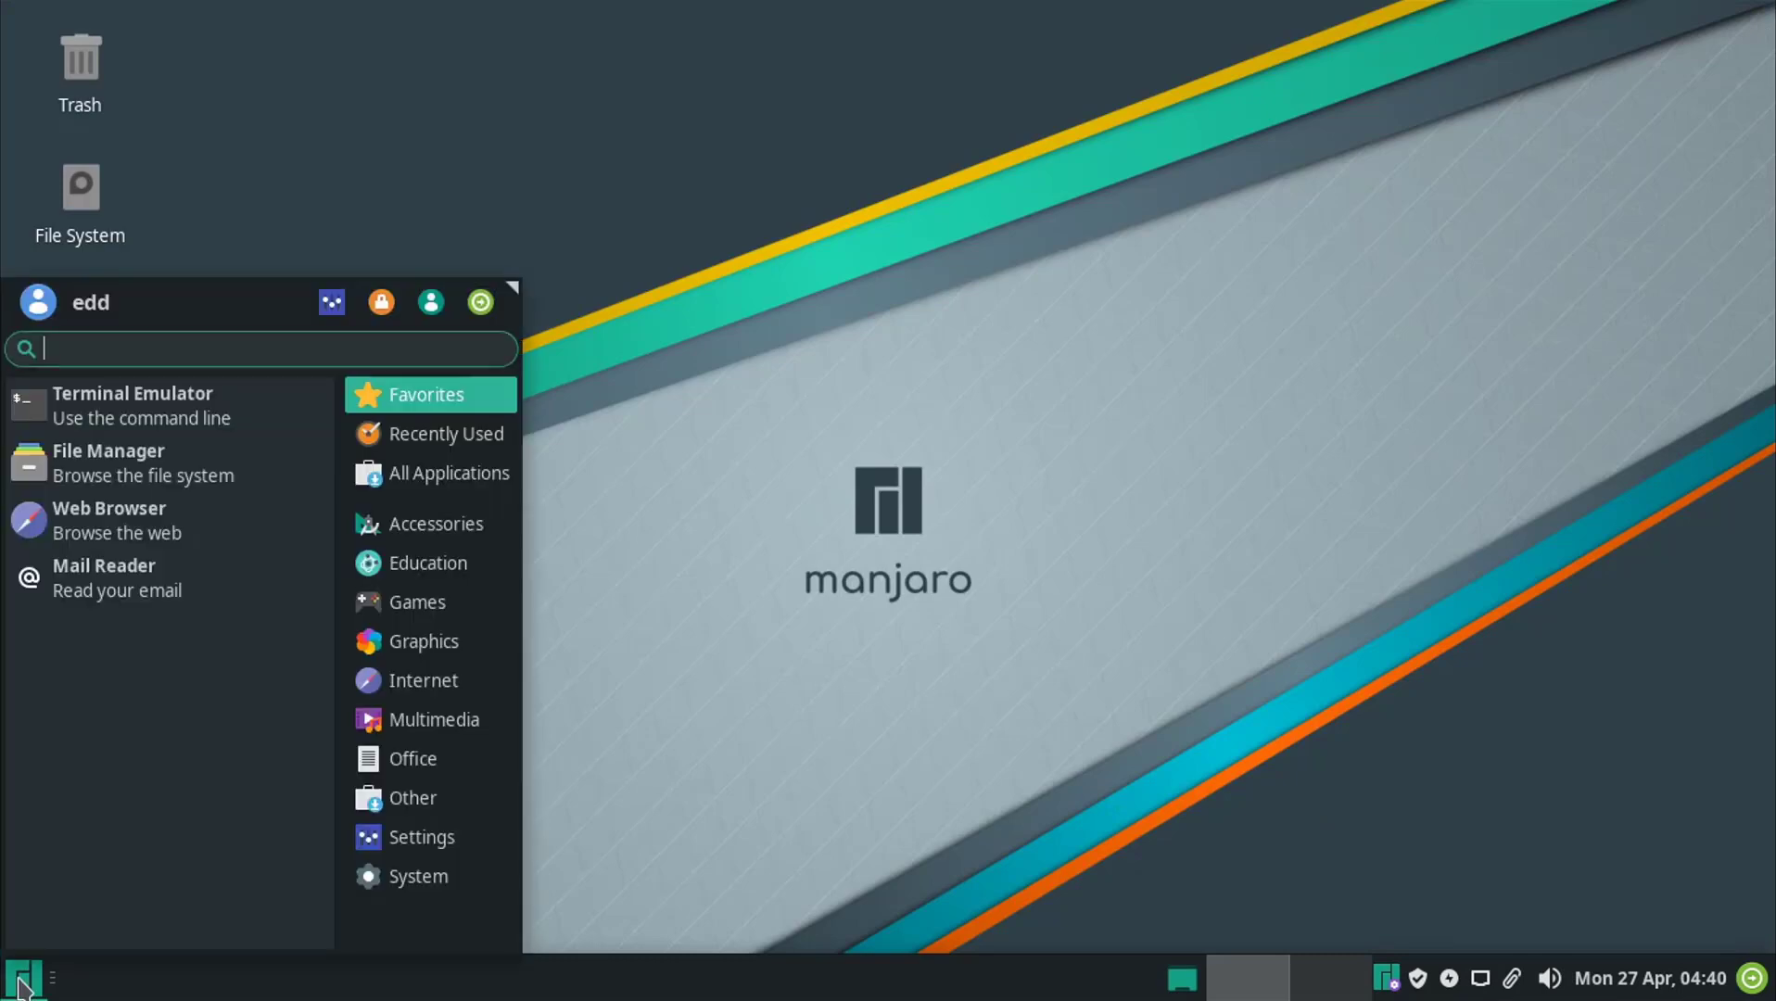
{"action": "left_click", "coordinate": [428, 640]}
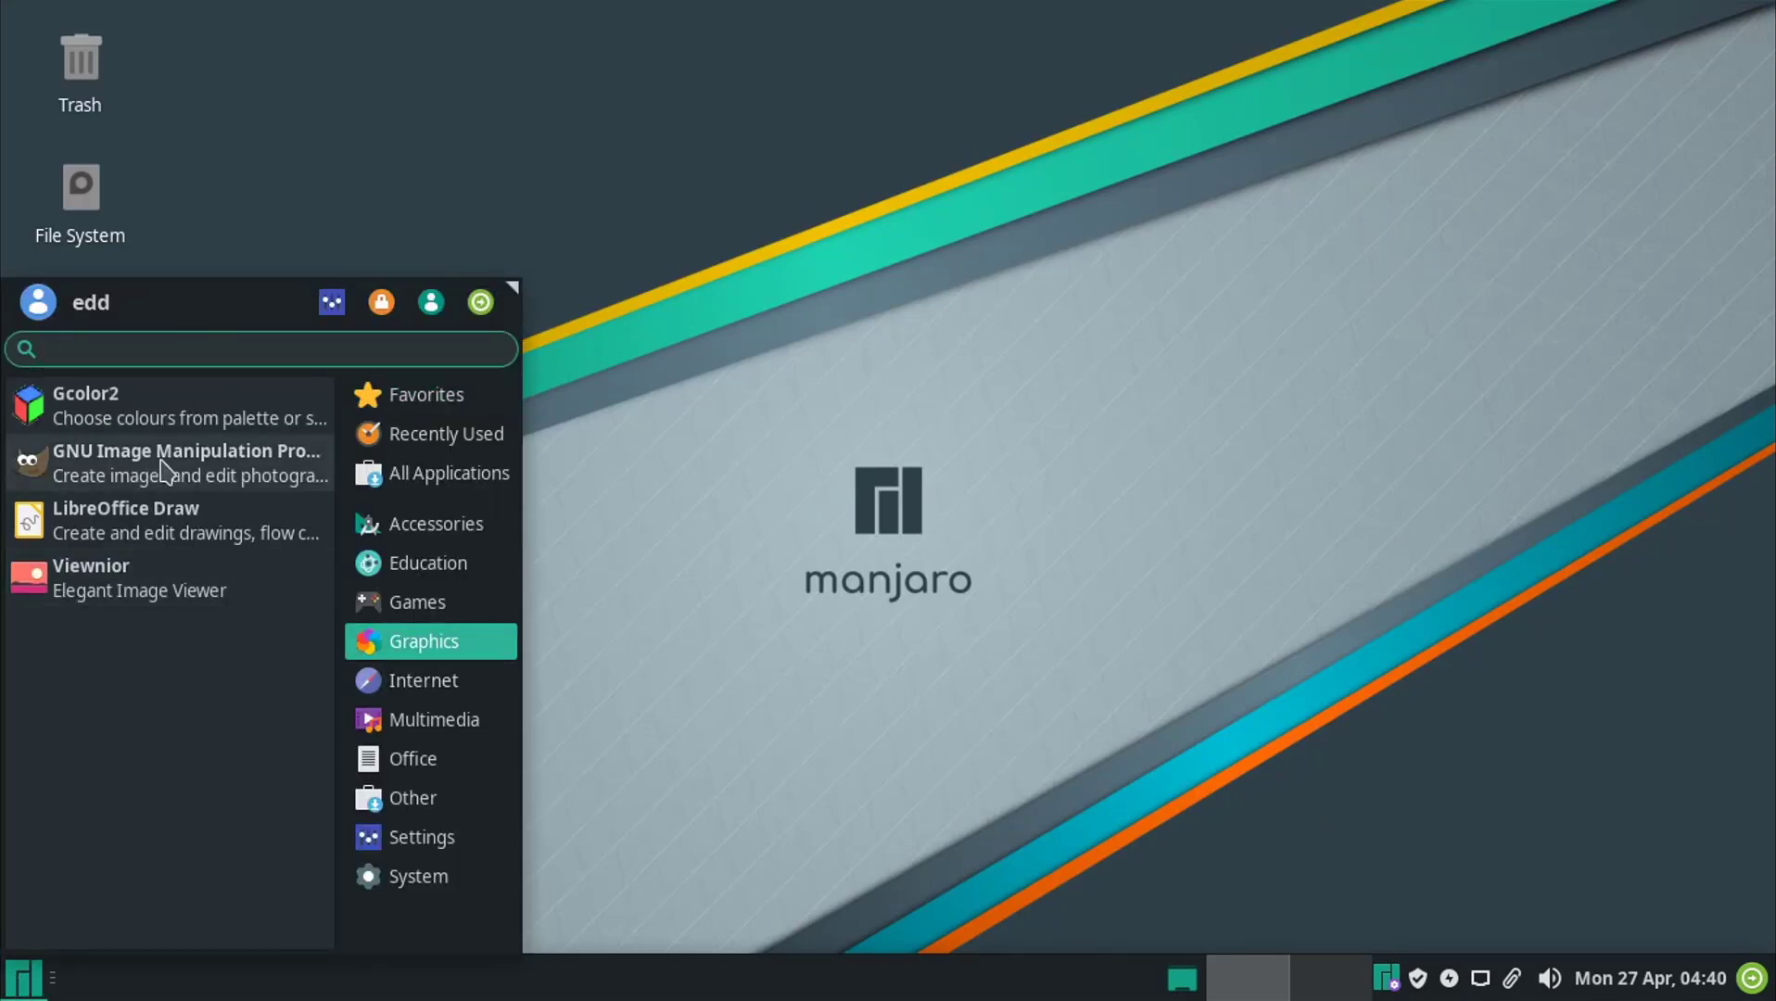
{"action": "mouse_move", "coordinate": [413, 721]}
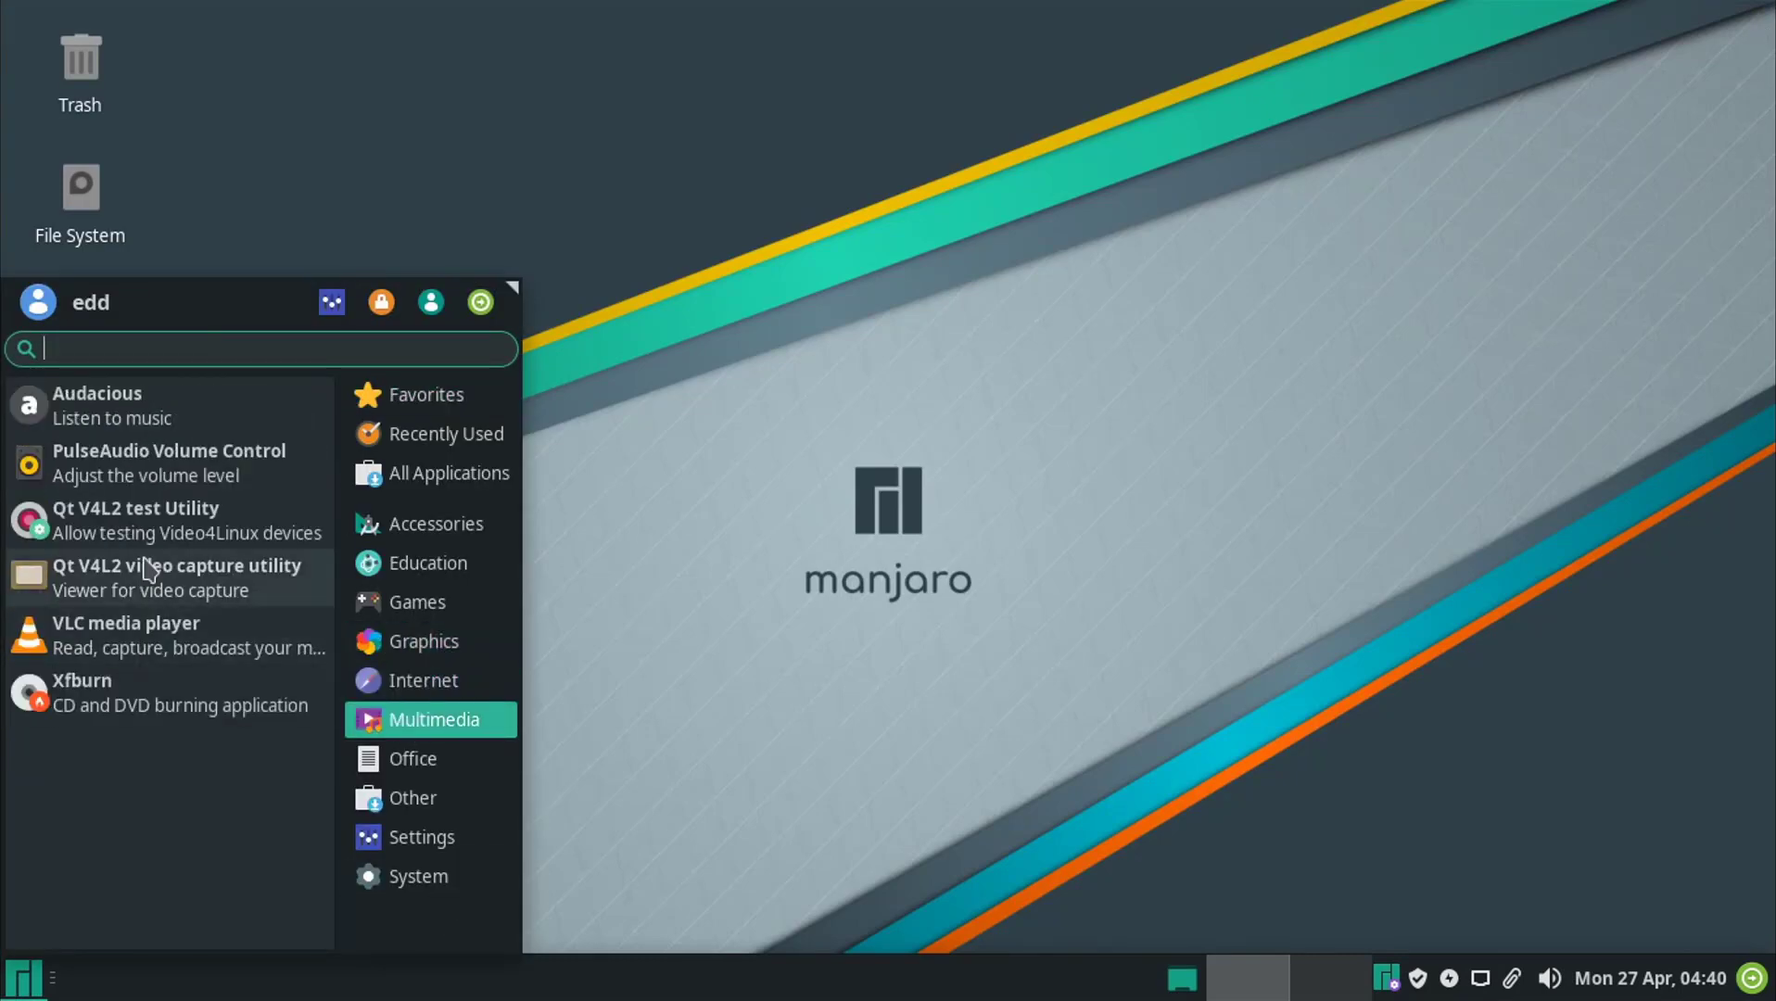
{"action": "left_click", "coordinate": [135, 408]}
{"action": "left_click", "coordinate": [1366, 163]}
- Launch LibreOffice Writer from the Office applications, view its blank document, and close it
{"action": "left_click", "coordinate": [23, 978]}
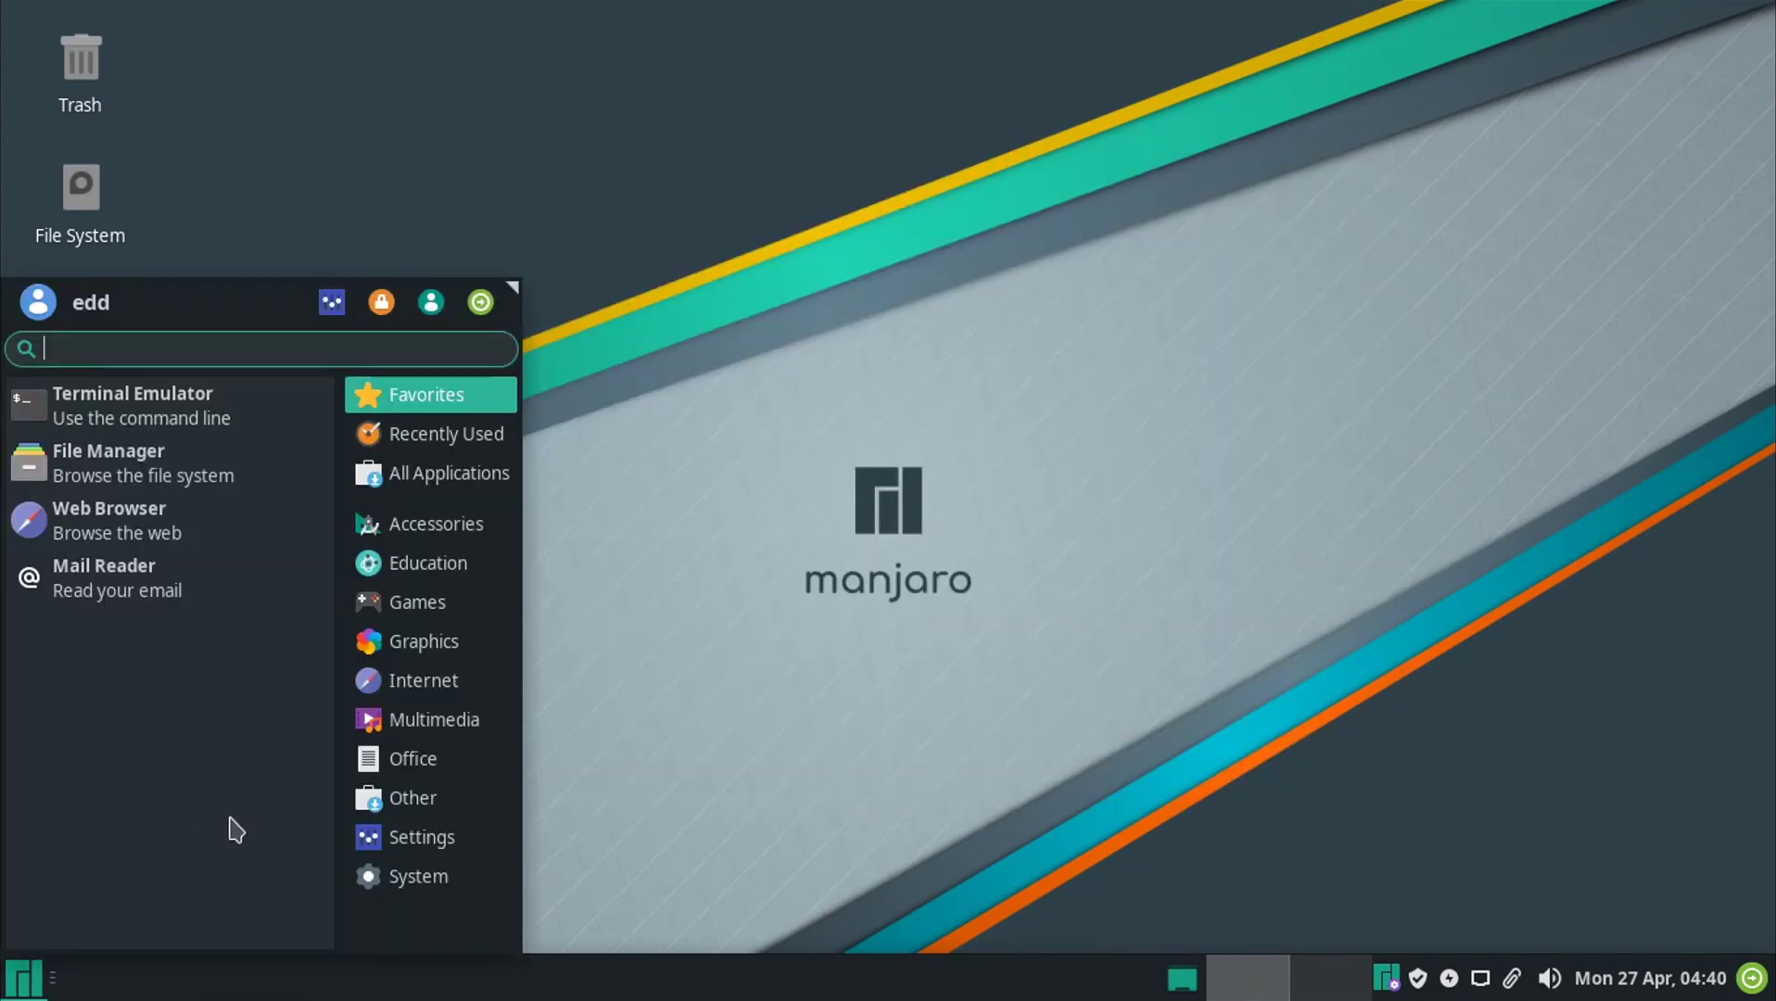
{"action": "mouse_move", "coordinate": [413, 758]}
{"action": "left_click", "coordinate": [116, 813]}
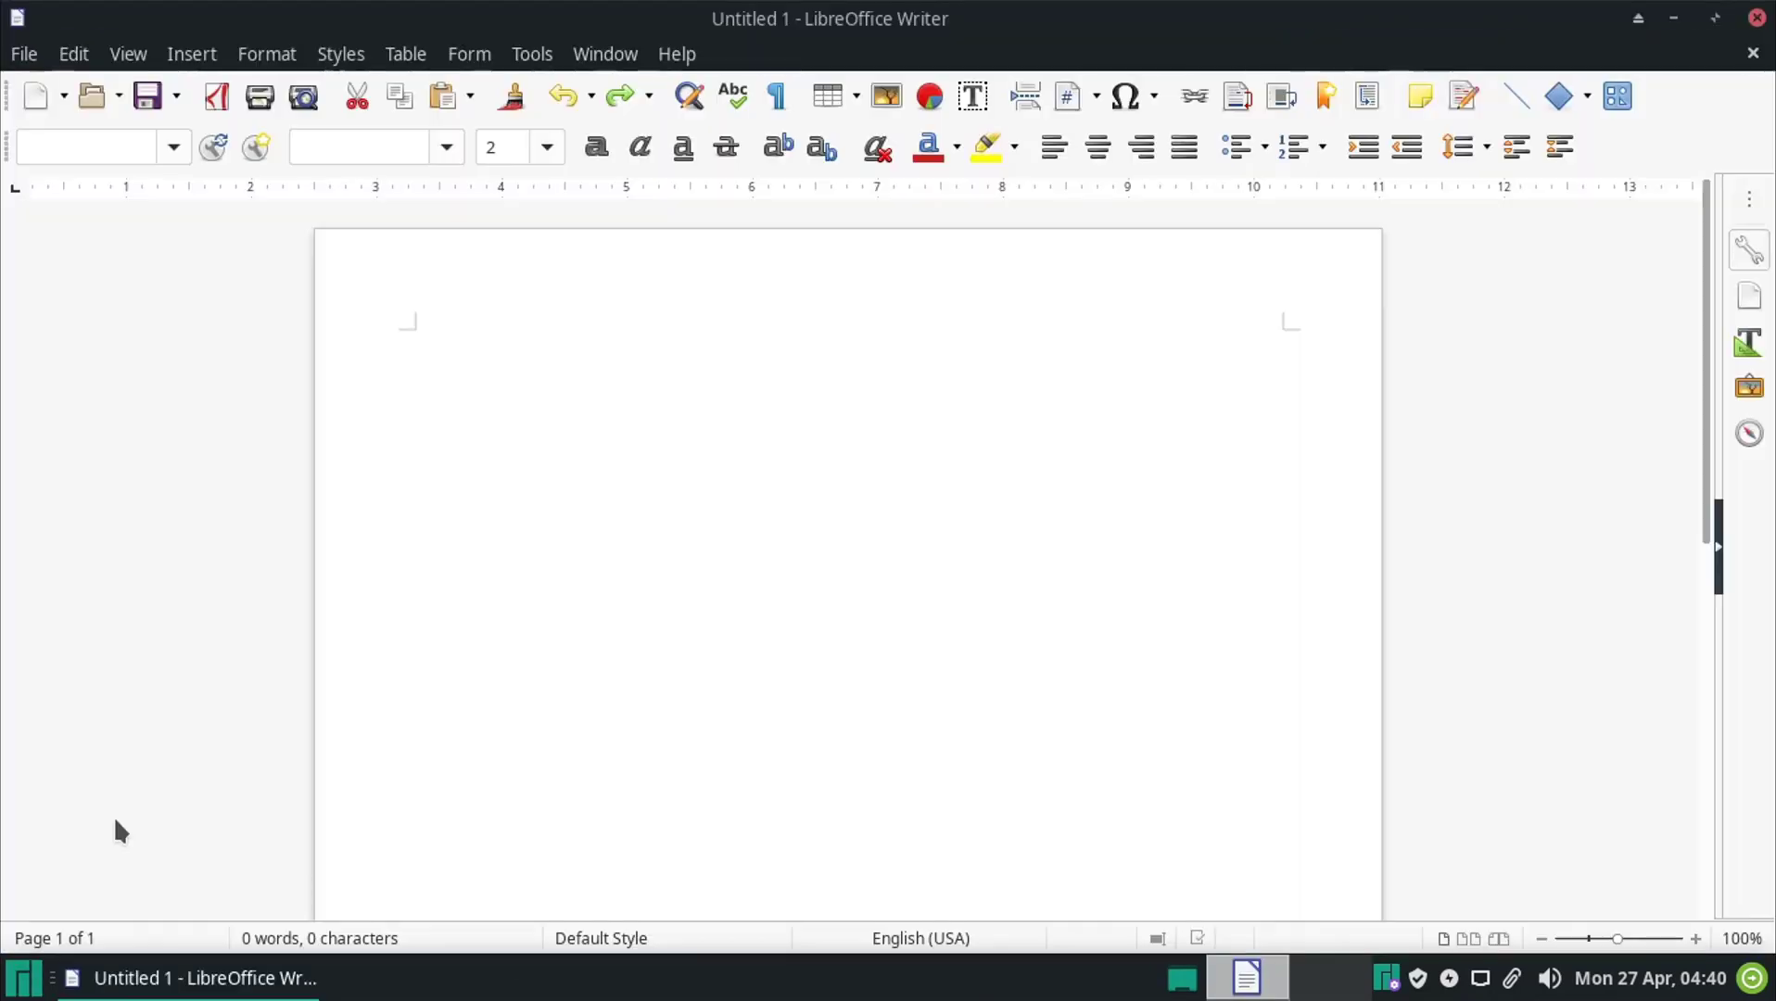
{"action": "left_click", "coordinate": [1755, 17]}
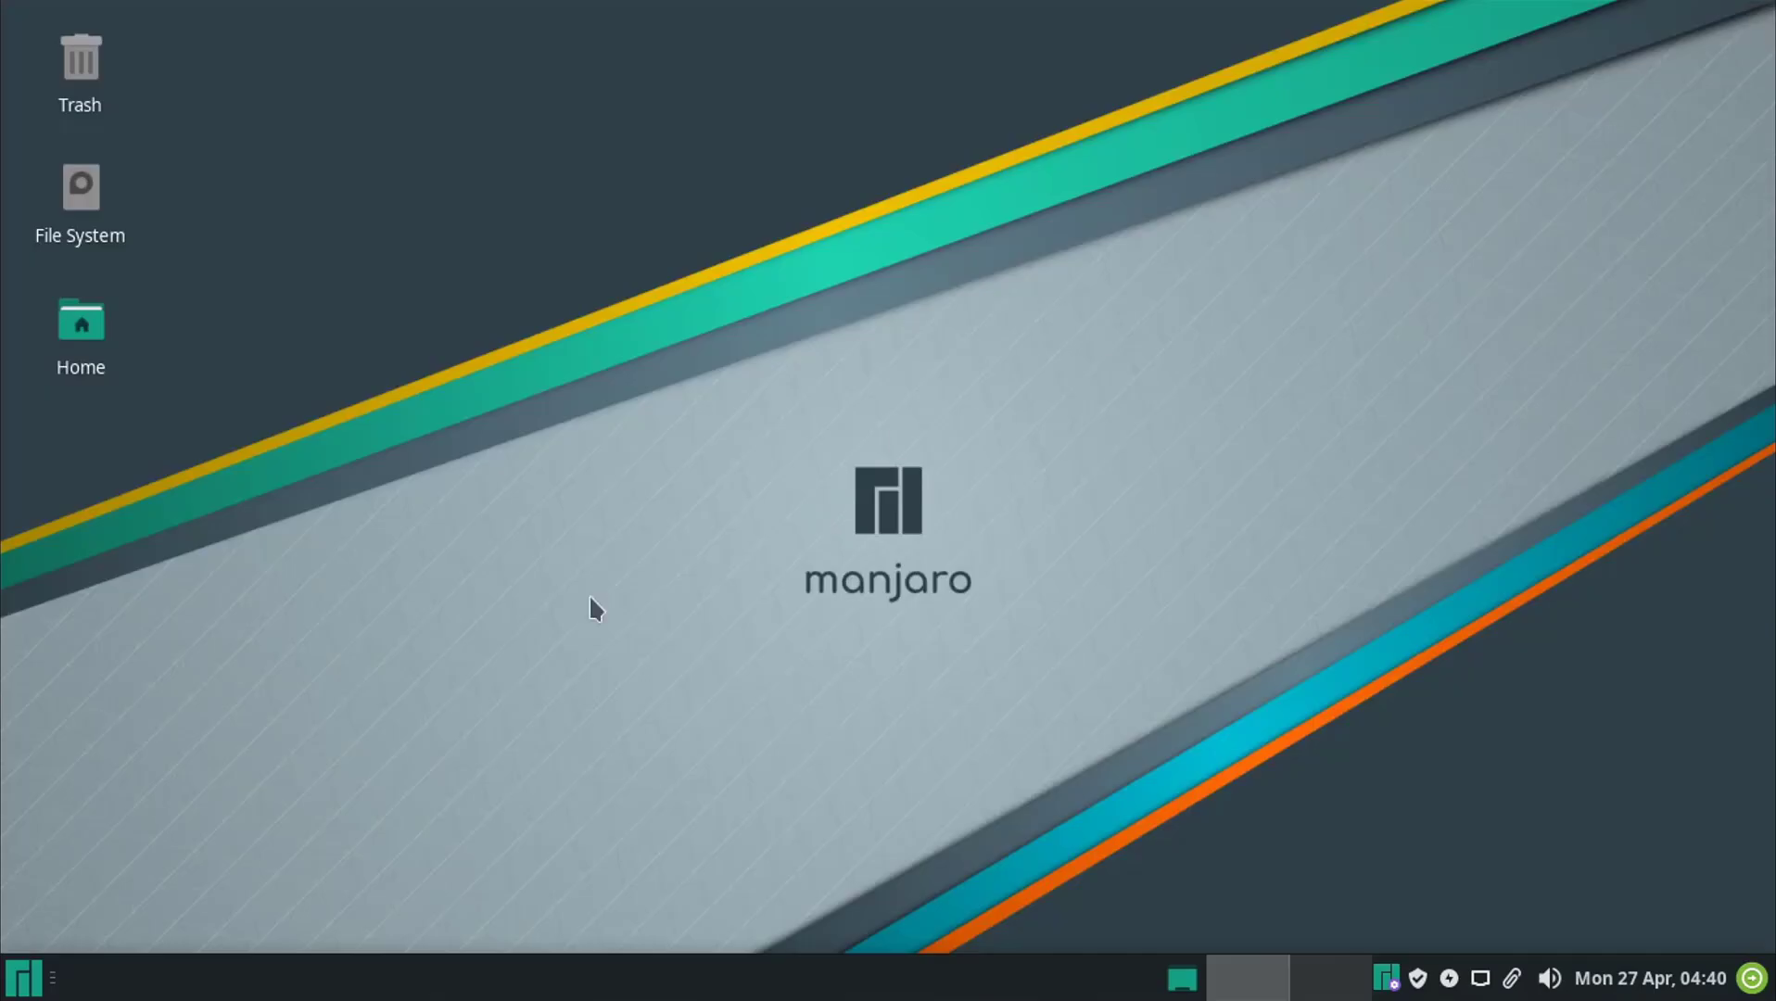
- Open the Appearance settings and set the desktop style to Adwaita-dark
{"action": "left_click", "coordinate": [26, 977]}
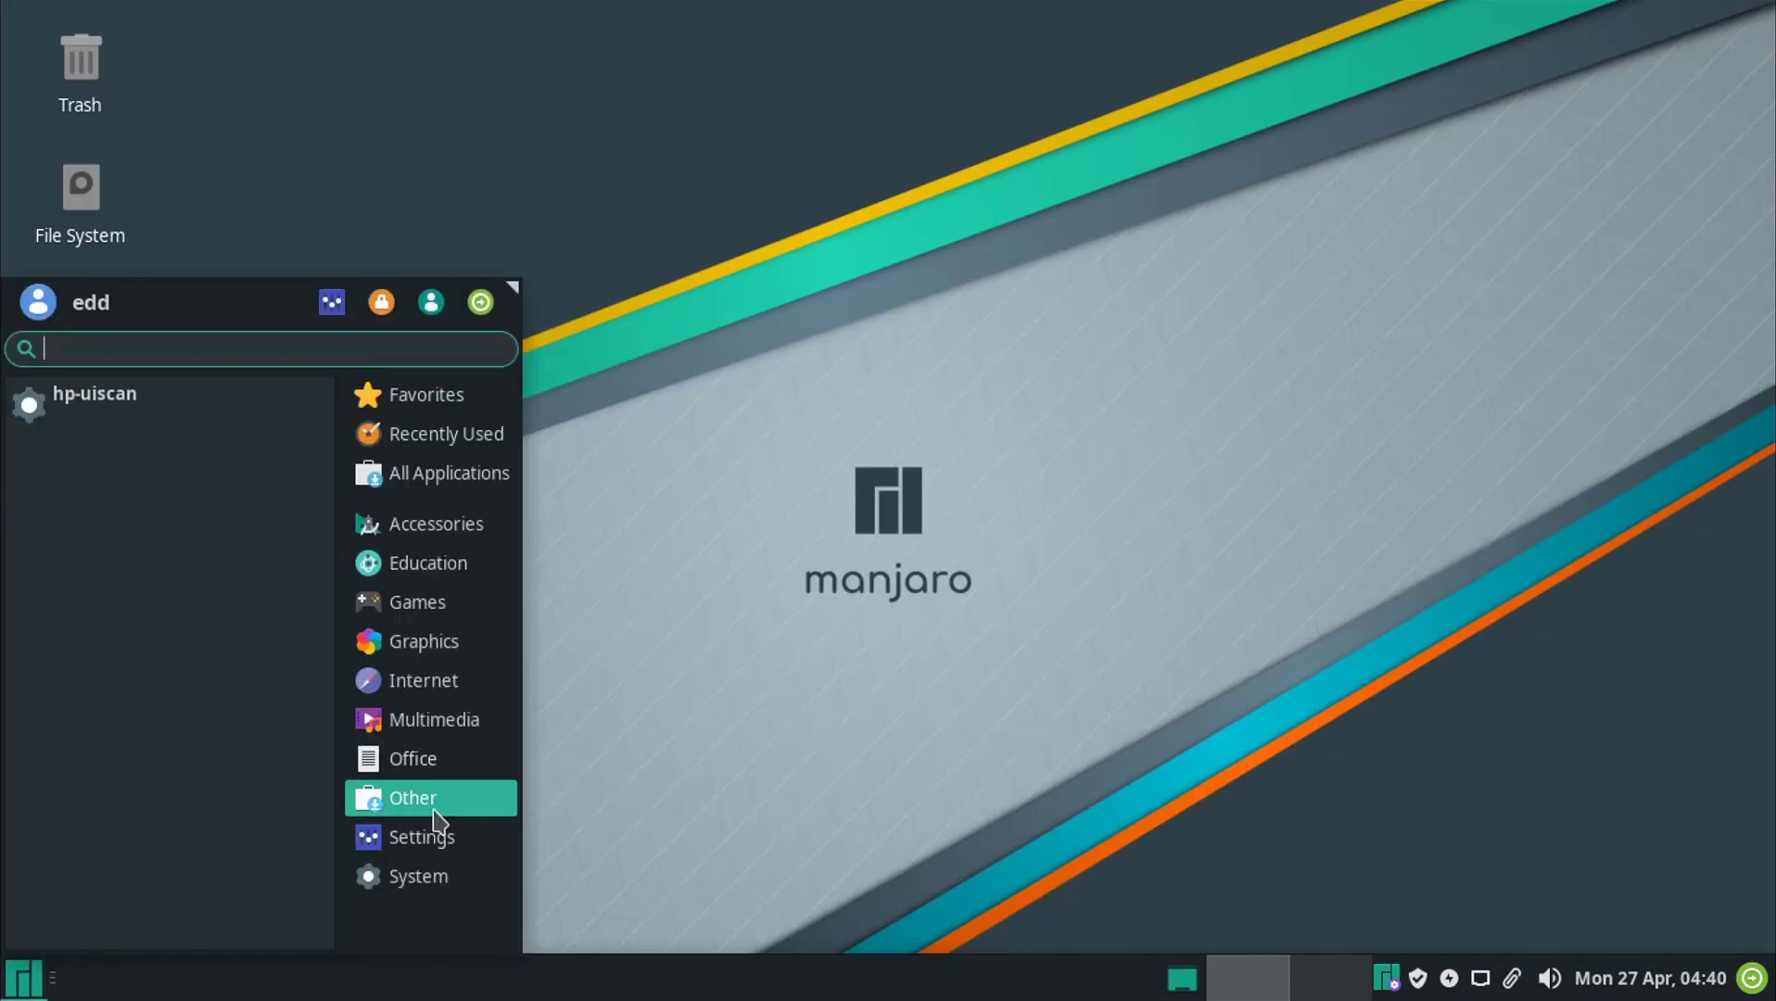
{"action": "mouse_move", "coordinate": [435, 834]}
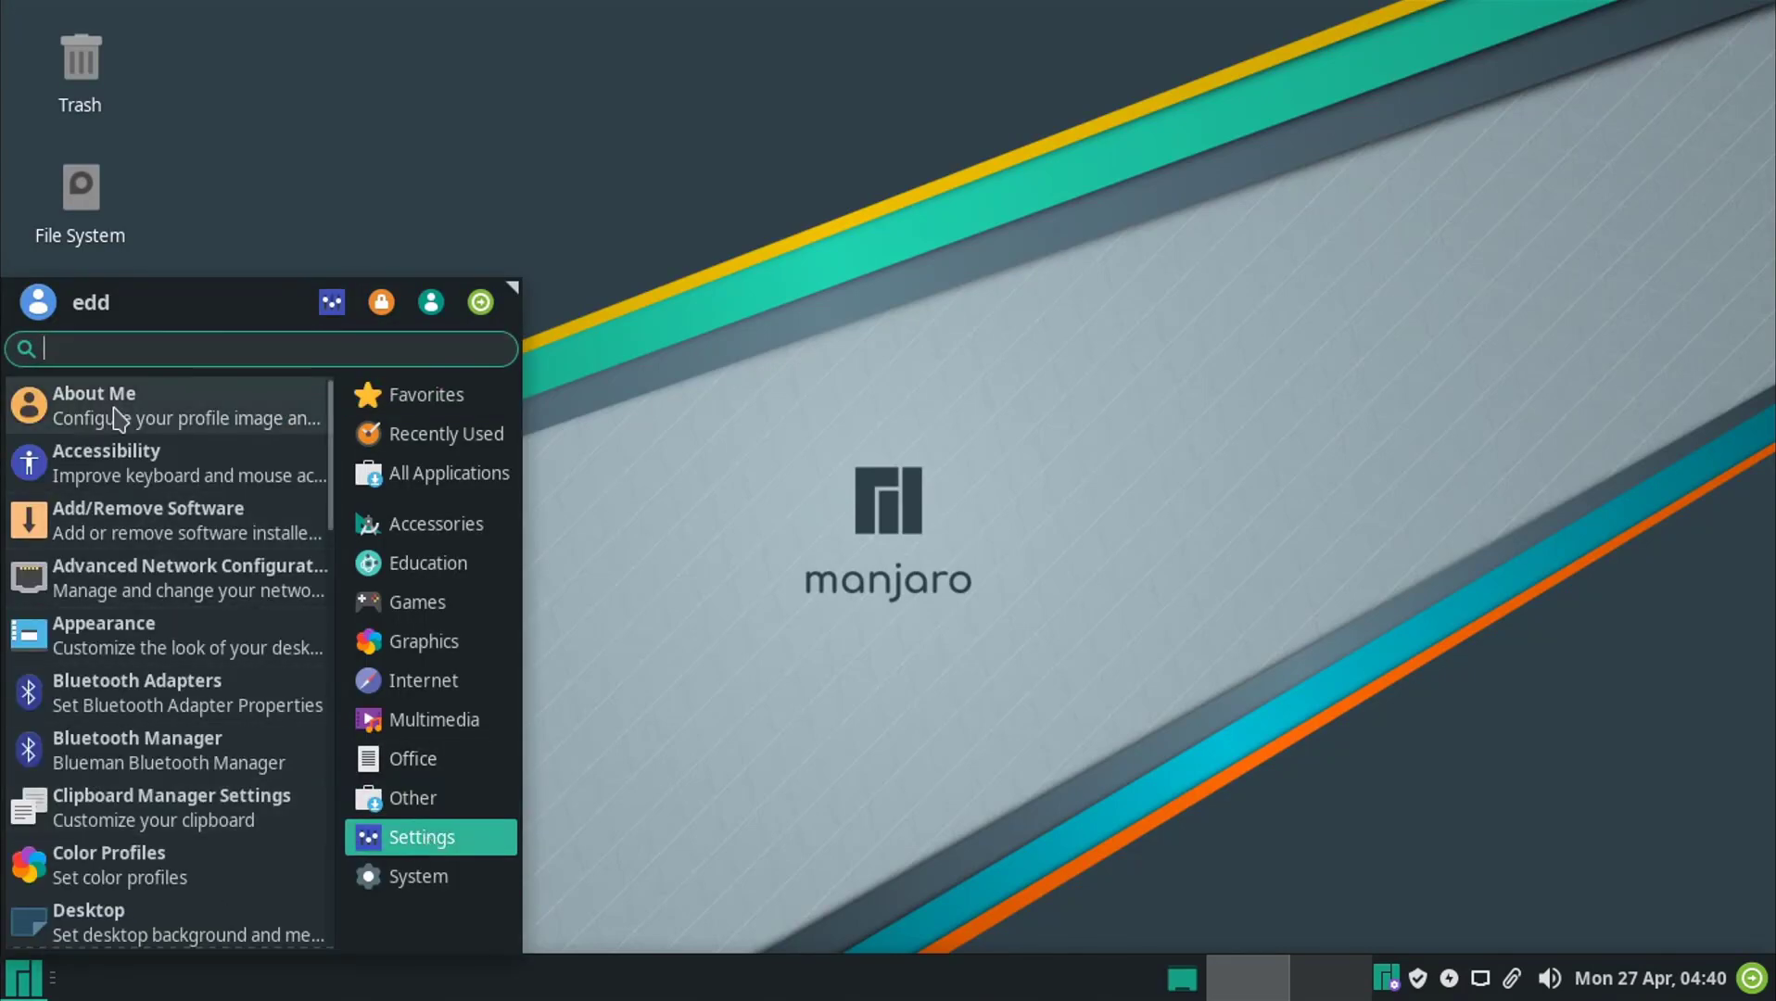
{"action": "left_click", "coordinate": [105, 638]}
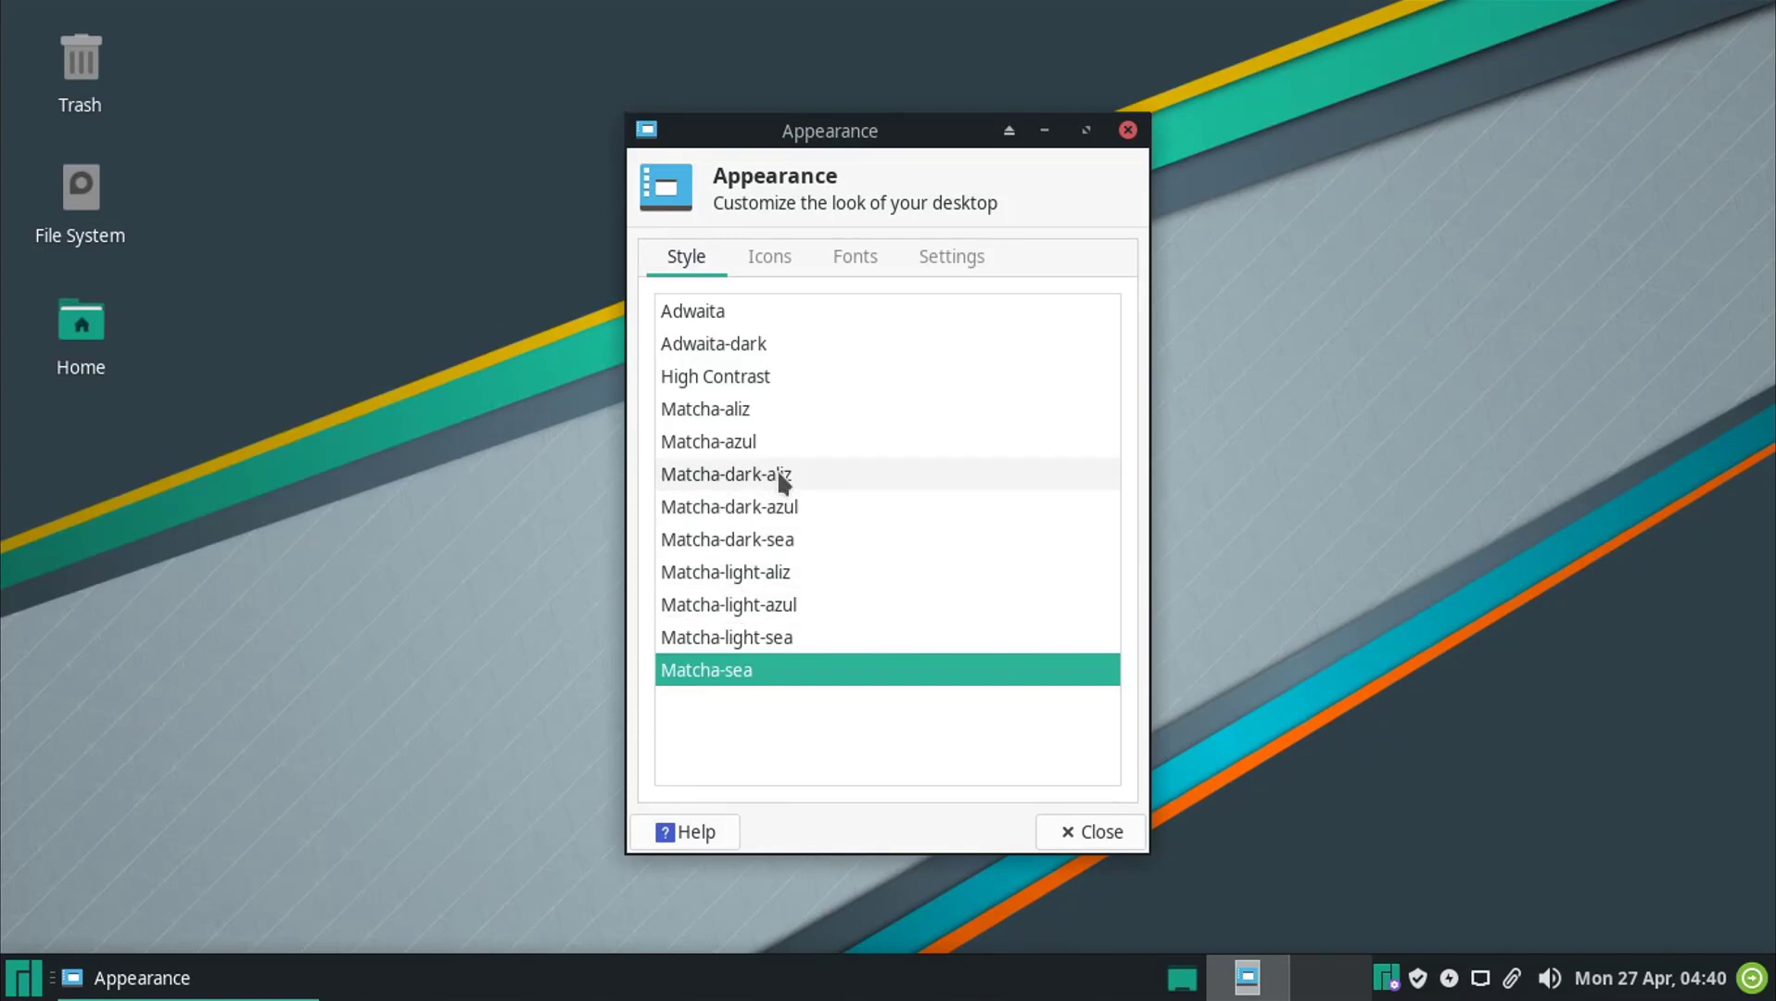
{"action": "left_click", "coordinate": [765, 347]}
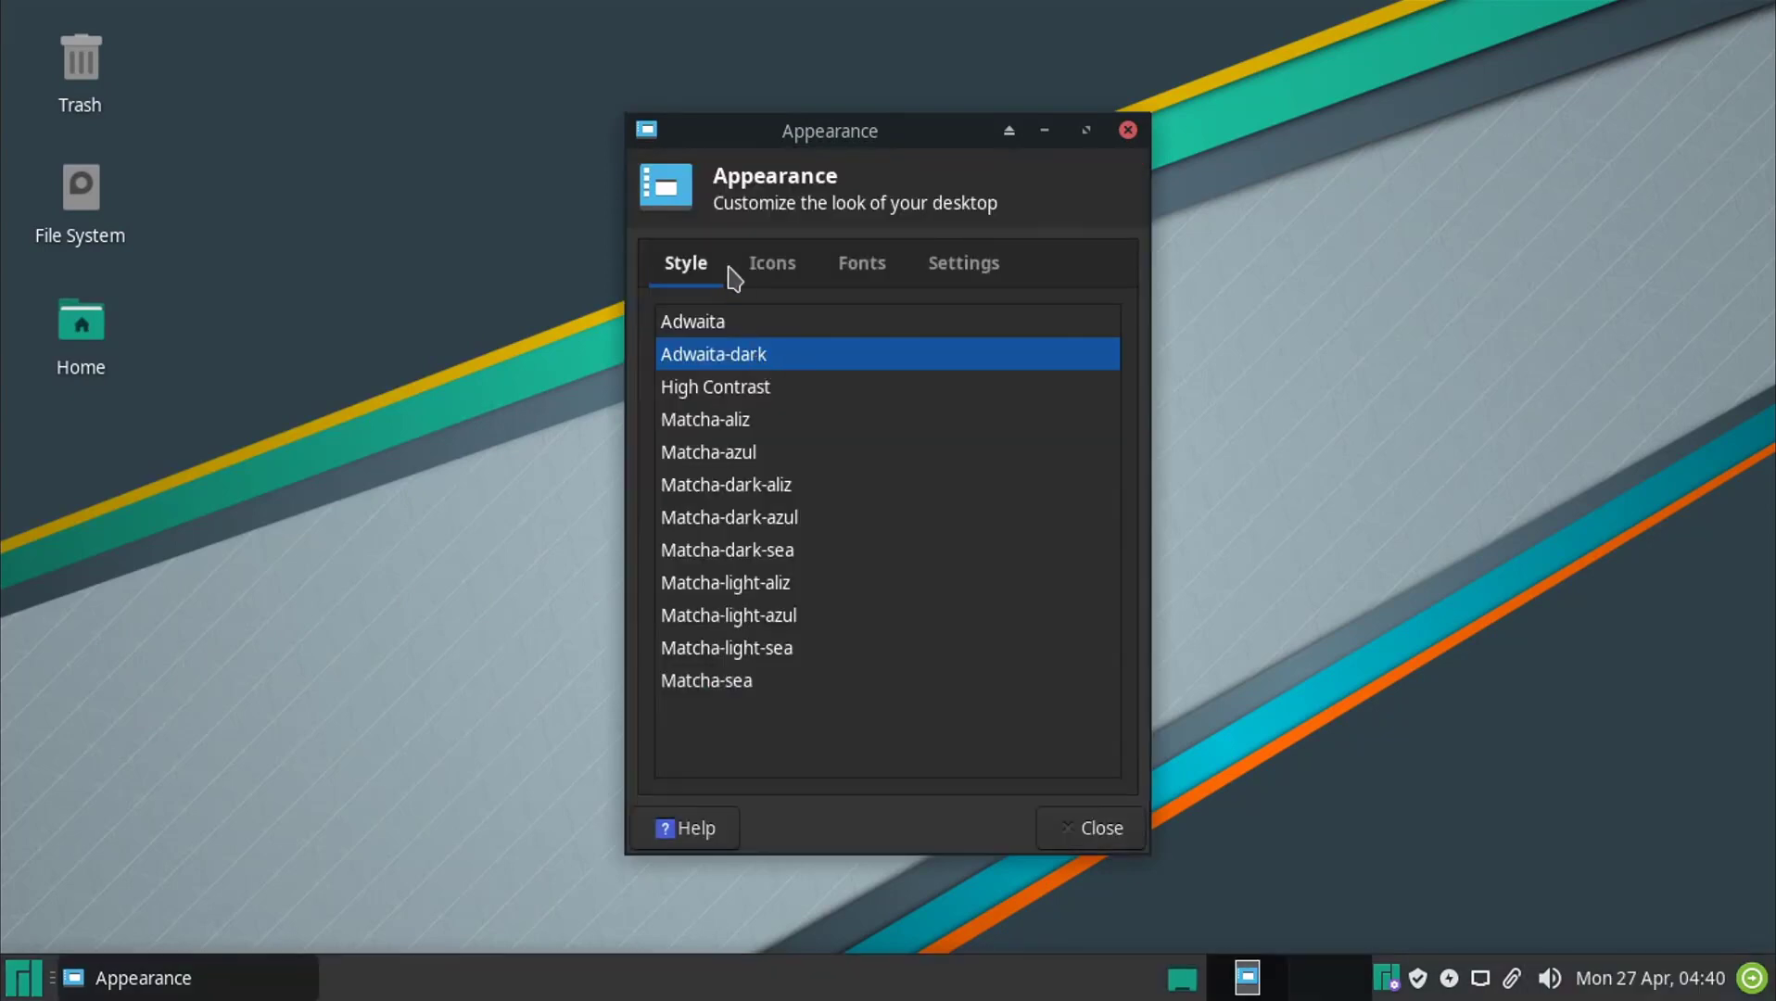
- Look through the icon themes, the font options and the remaining settings of the Appearance dialog
{"action": "left_click", "coordinate": [770, 266]}
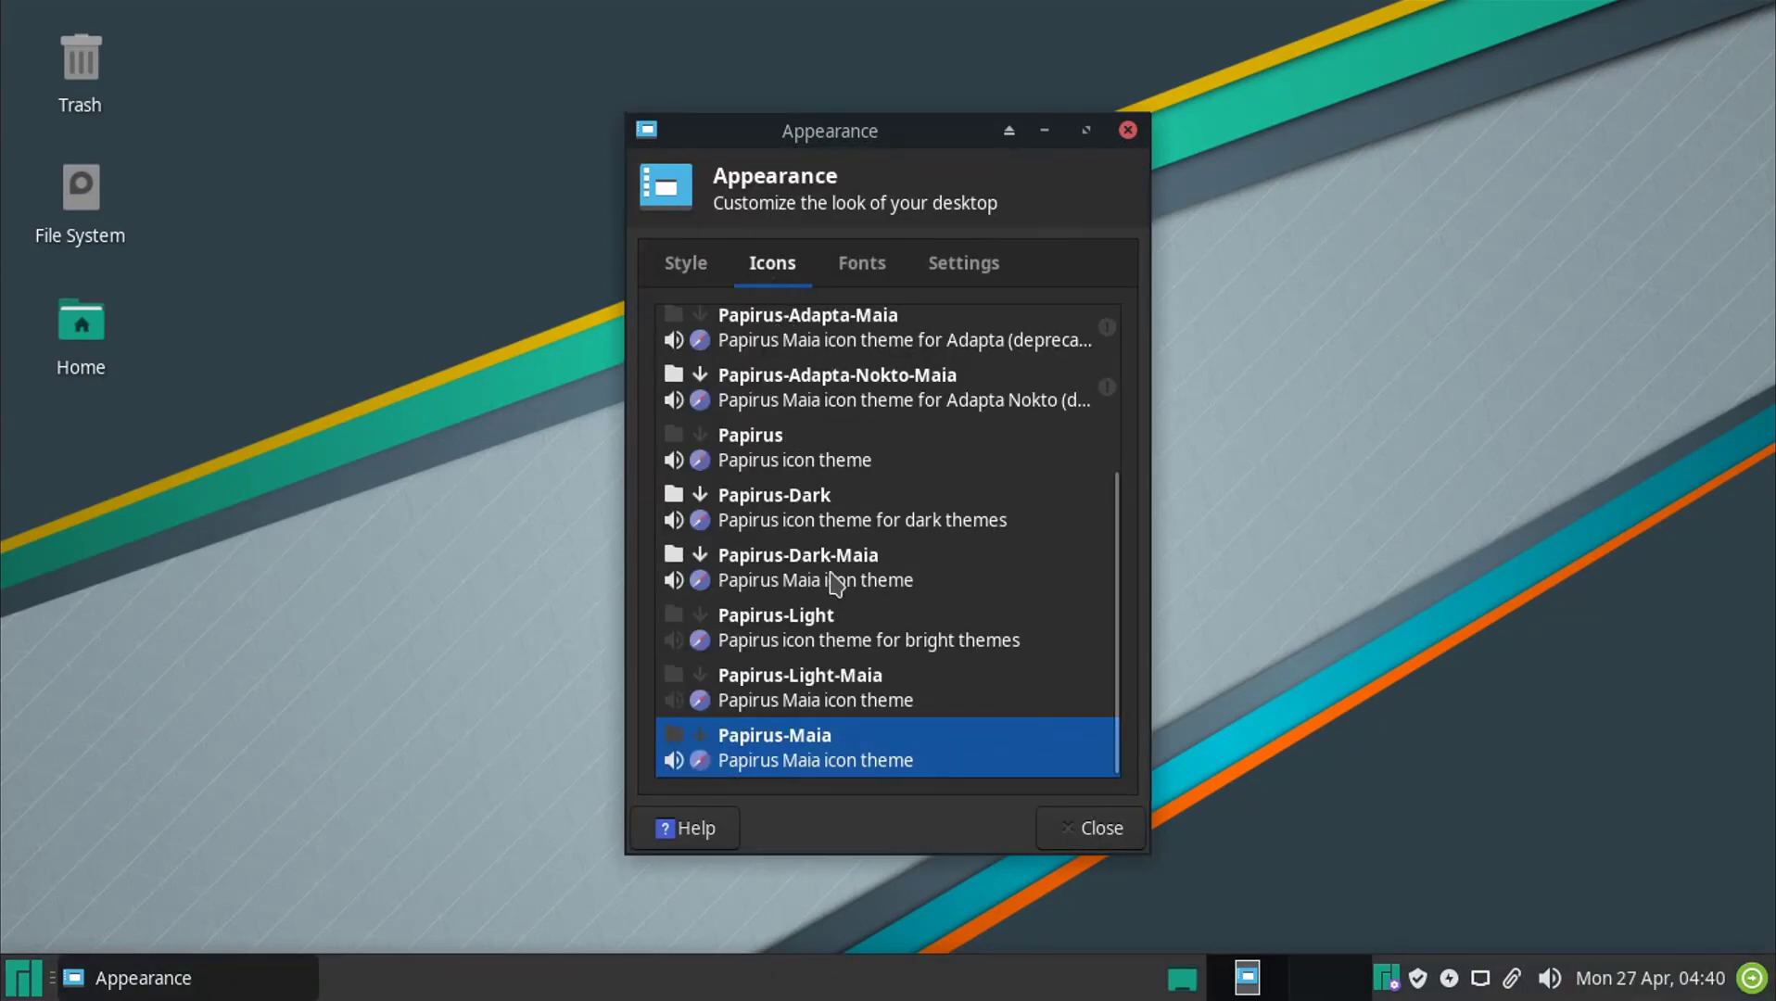
{"action": "scroll", "coordinate": [1062, 515], "scroll_direction": "up", "scroll_amount": 5}
{"action": "left_click", "coordinate": [895, 269]}
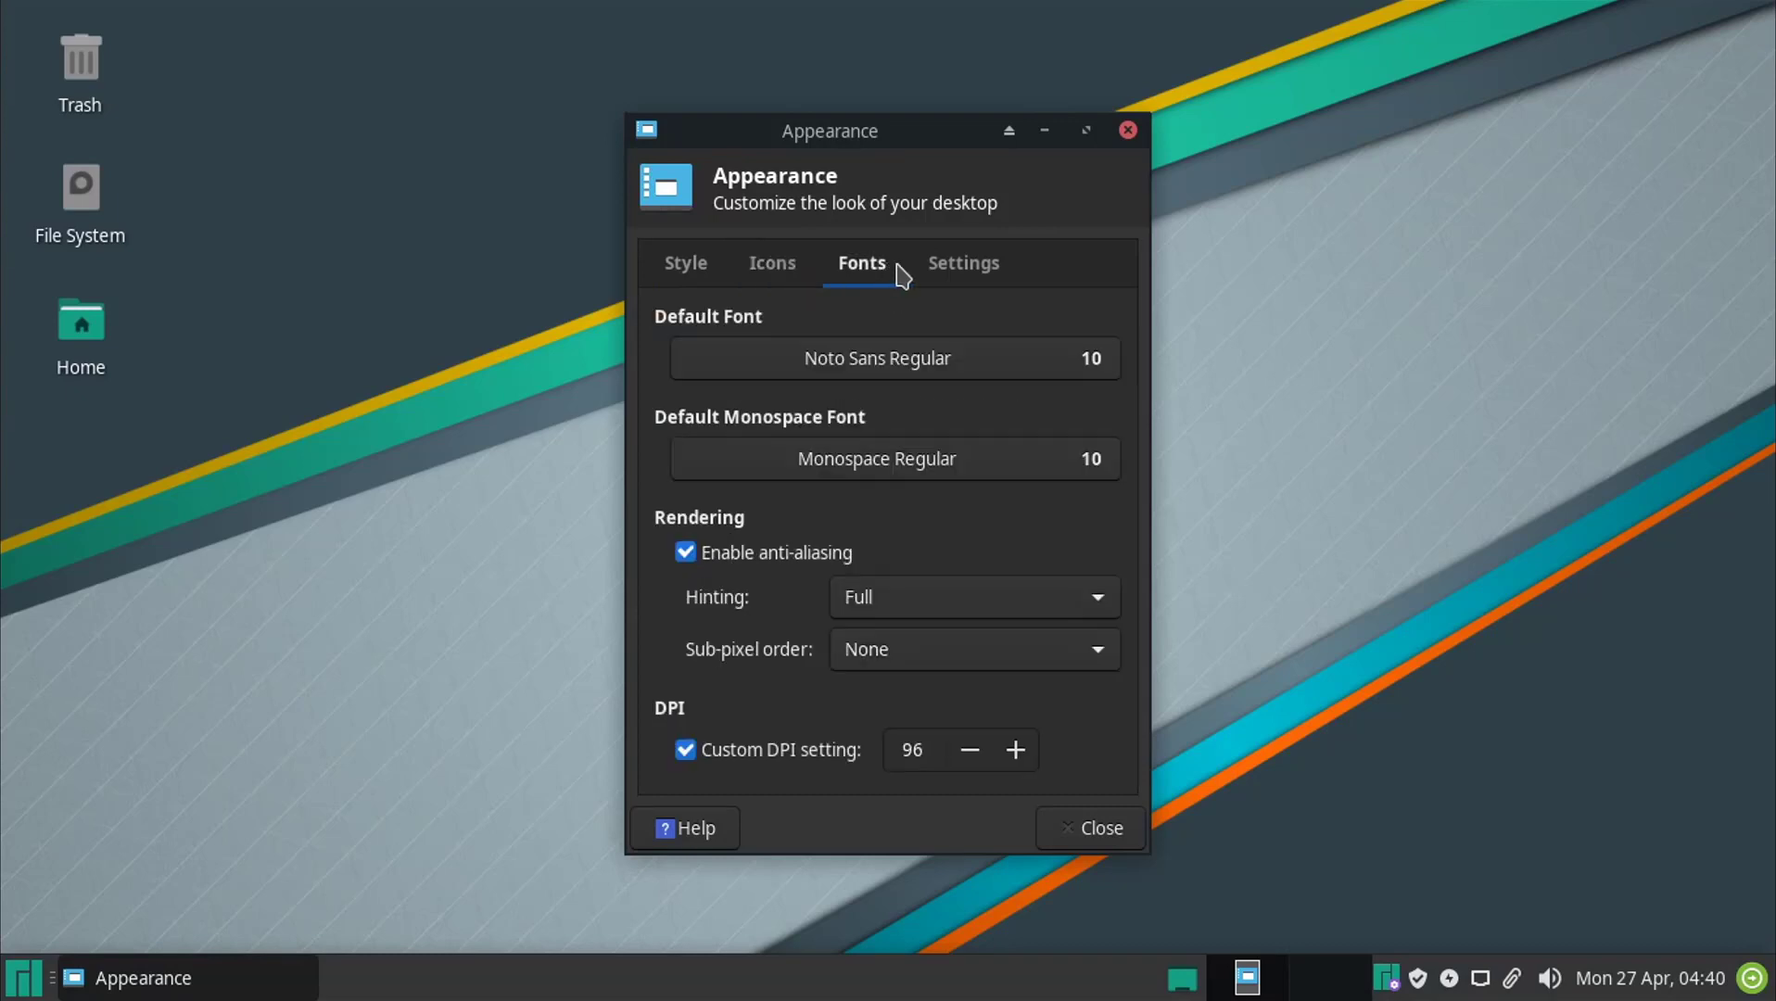
{"action": "left_click", "coordinate": [968, 270]}
- Browse the wallpapers in the Desktop settings, set the orange canyon image as background, and close the dialog
{"action": "right_click", "coordinate": [637, 317]}
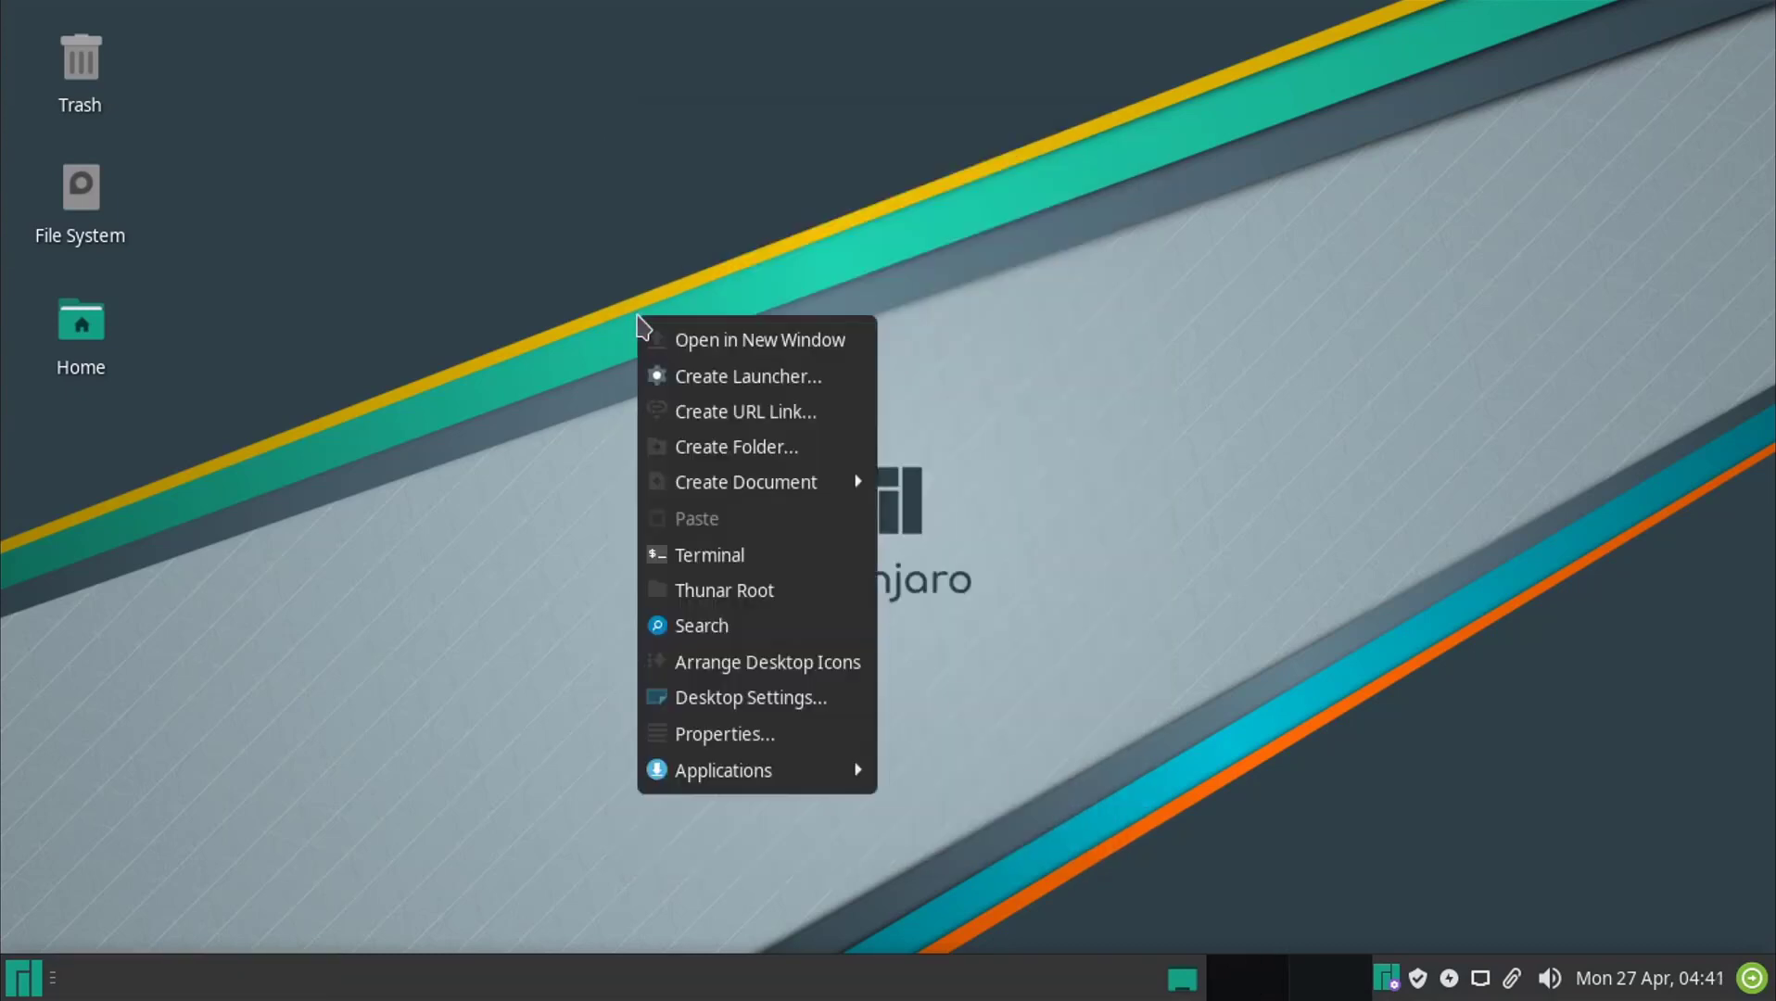
{"action": "left_click", "coordinate": [654, 697]}
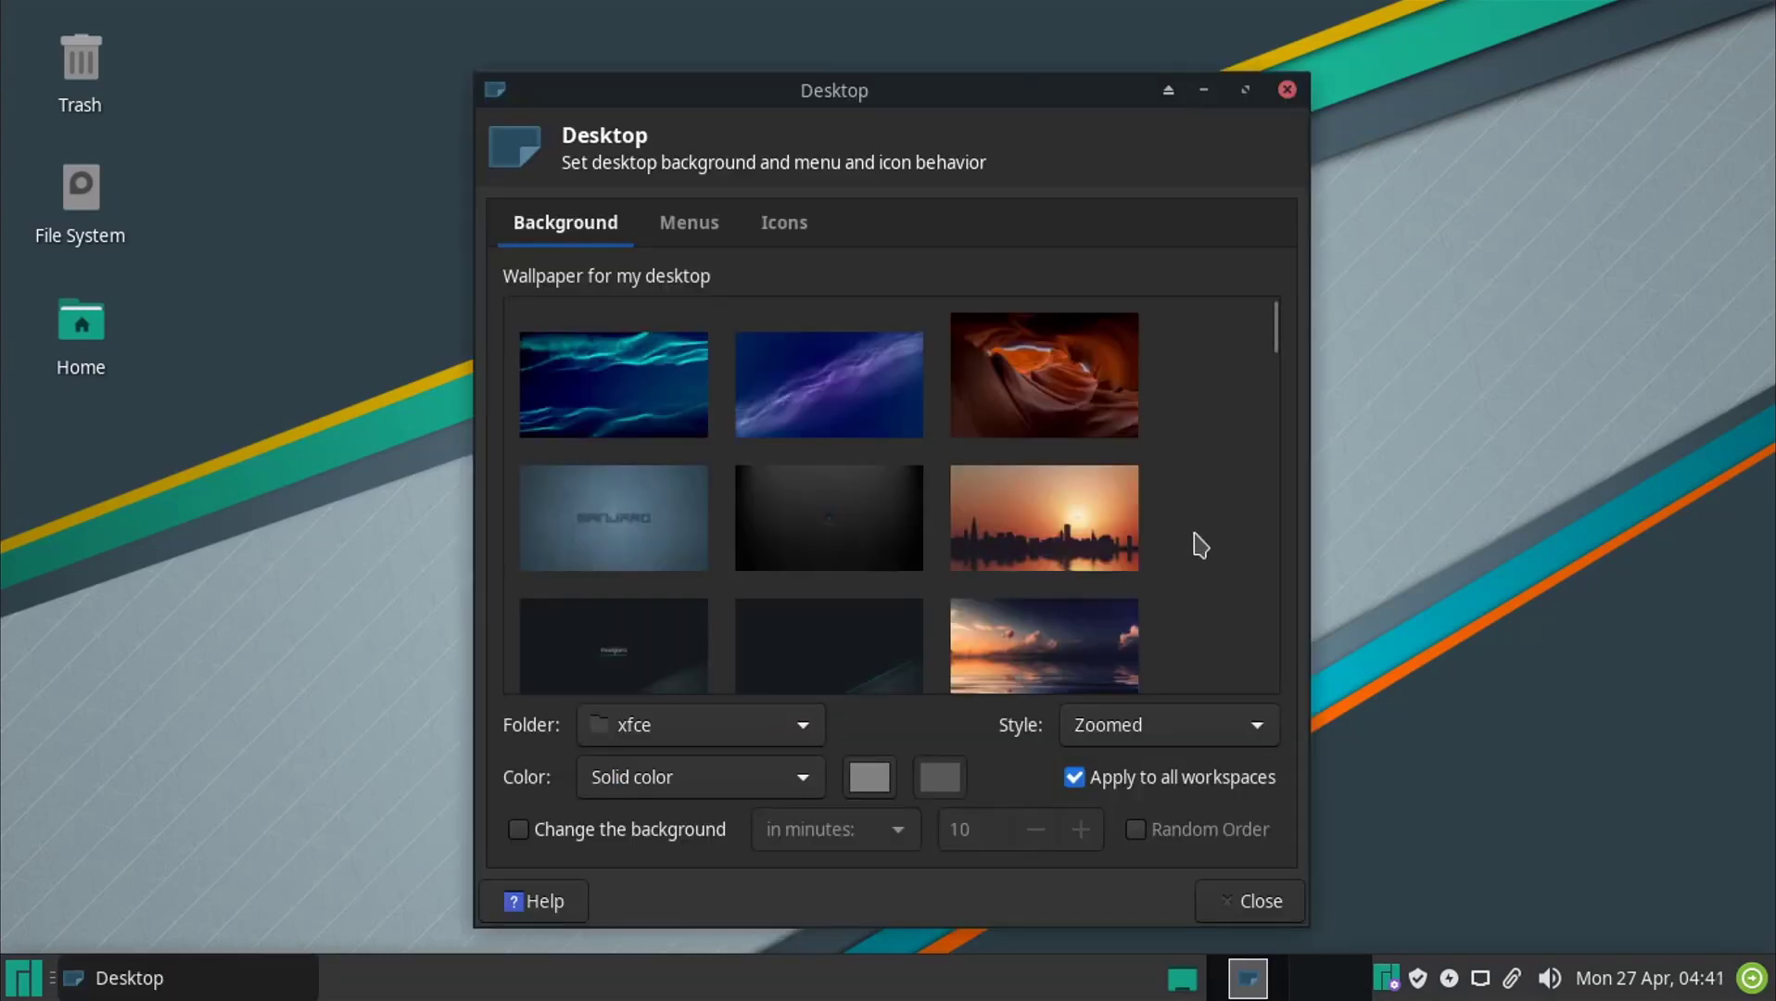
{"action": "scroll", "coordinate": [1200, 545], "scroll_direction": "down", "scroll_amount": 15}
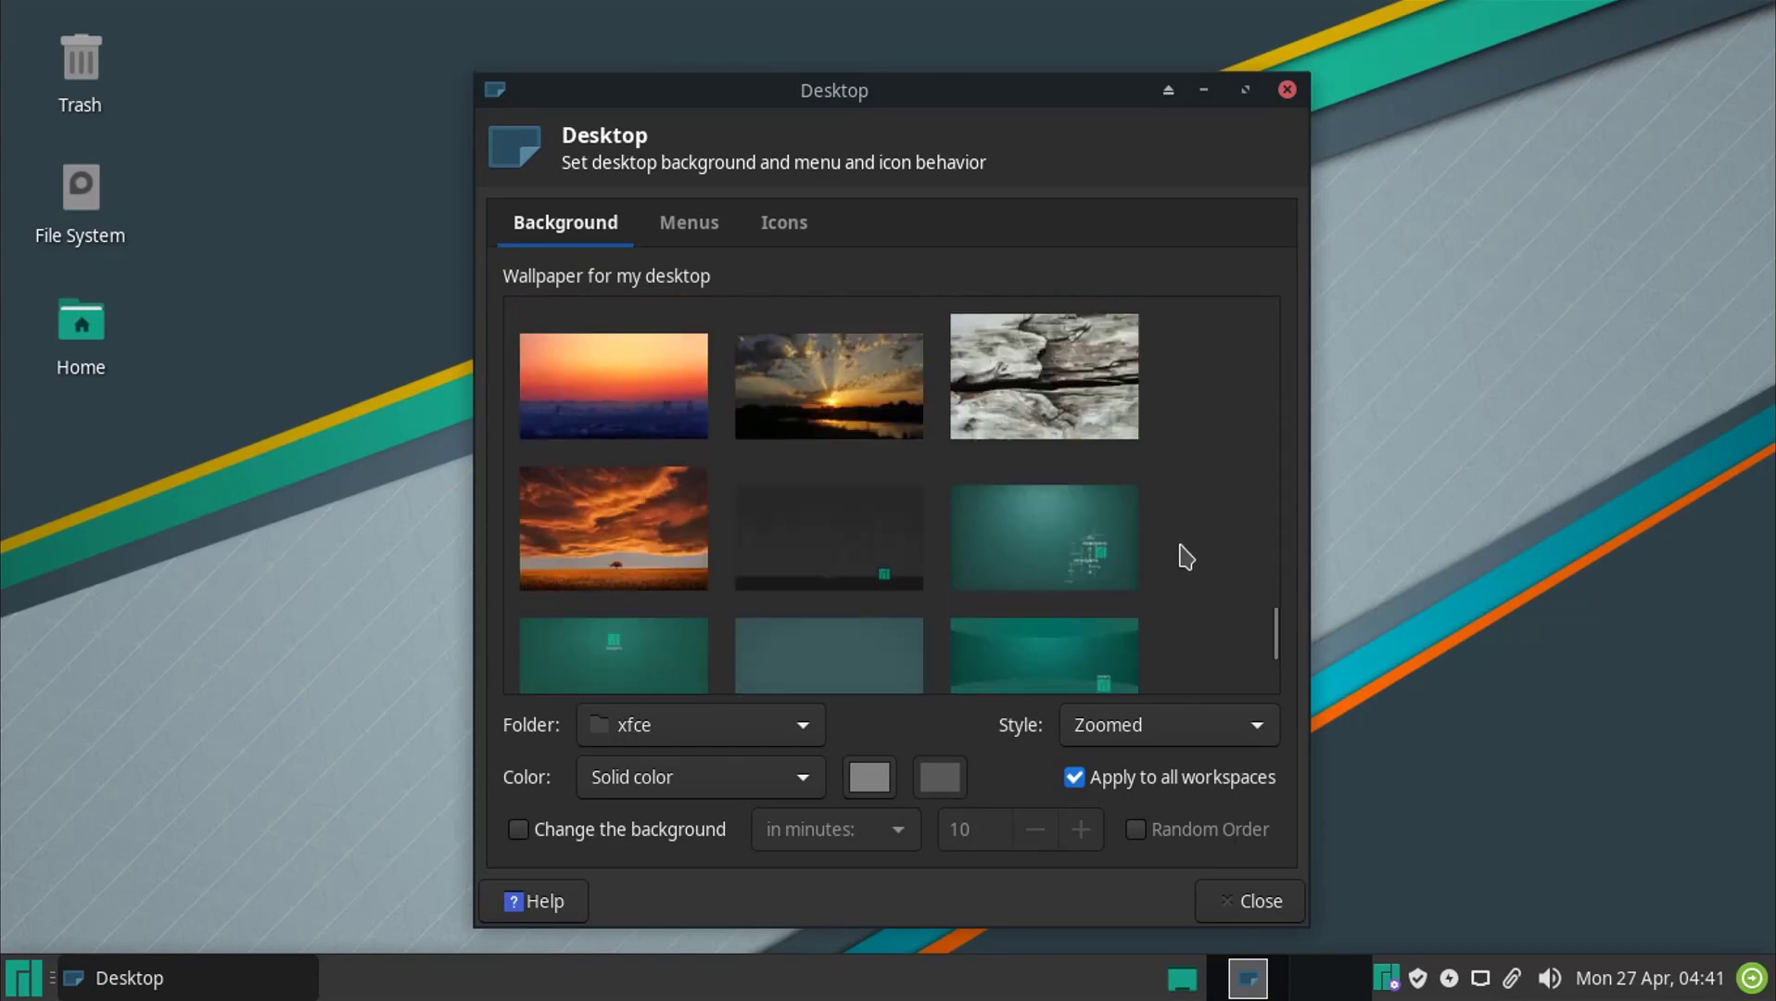
{"action": "scroll", "coordinate": [1184, 556], "scroll_direction": "down", "scroll_amount": 3}
{"action": "scroll", "coordinate": [1181, 561], "scroll_direction": "up", "scroll_amount": 10}
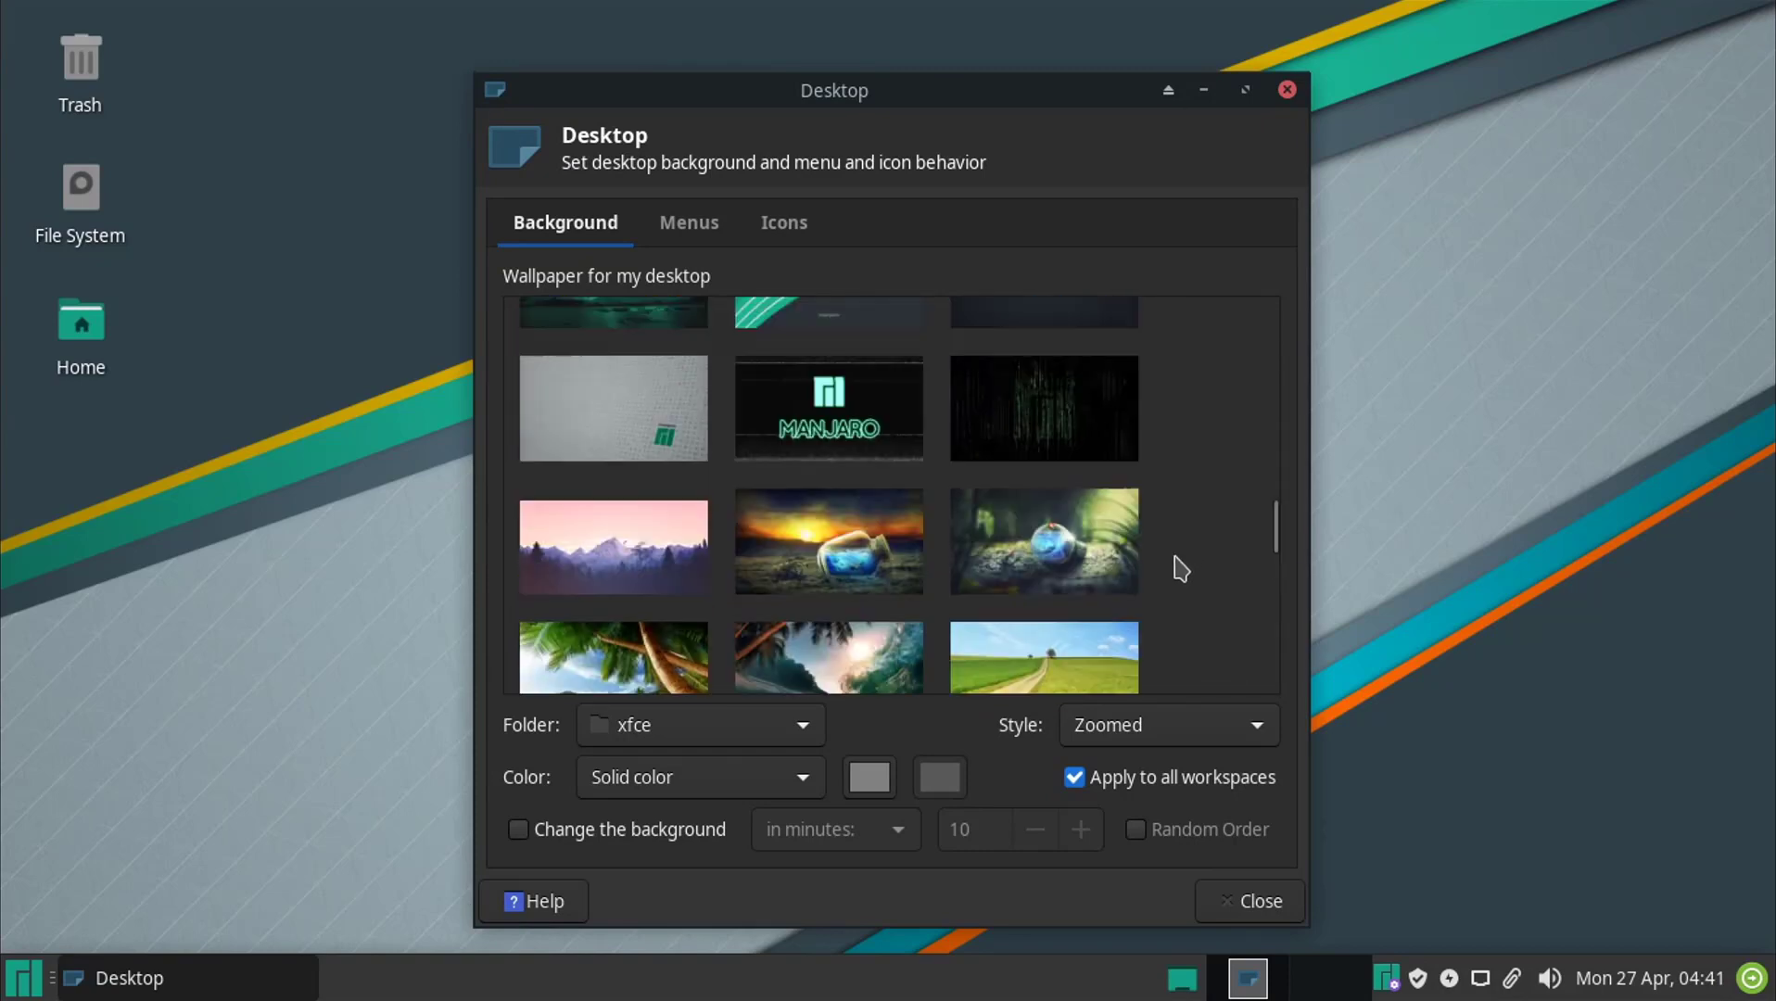
{"action": "left_click", "coordinate": [1070, 538]}
{"action": "left_click", "coordinate": [1071, 382]}
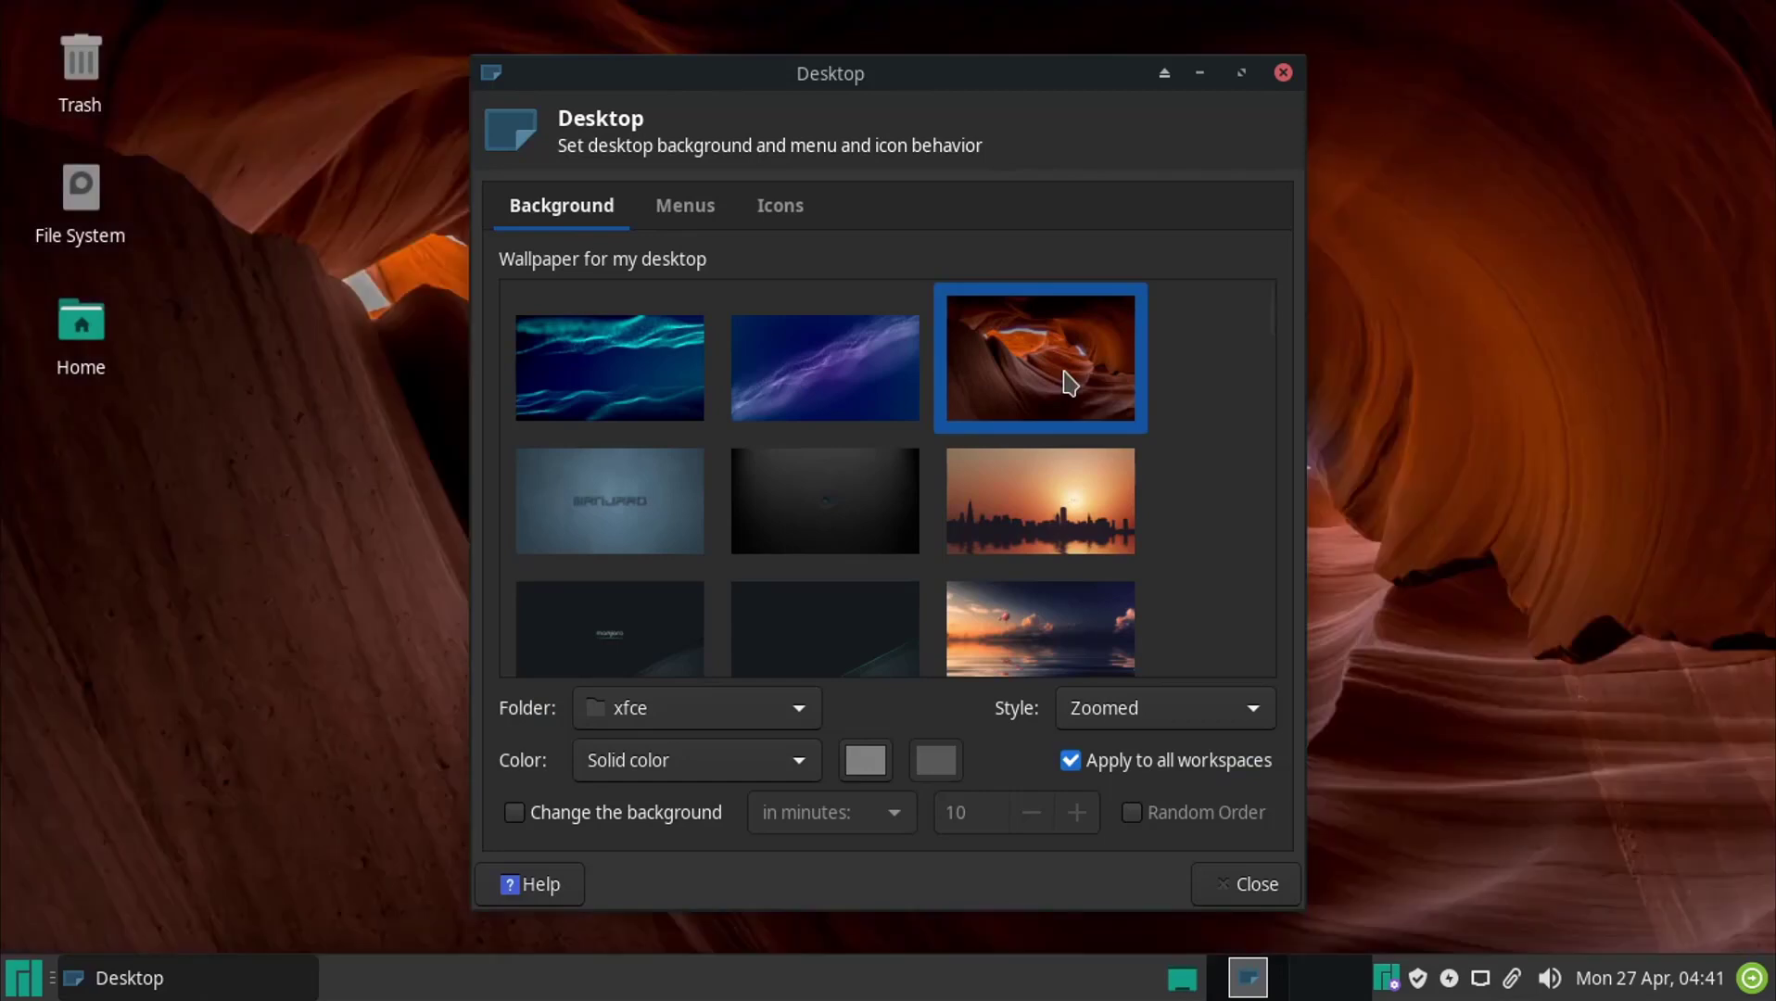
{"action": "left_click", "coordinate": [1283, 73]}
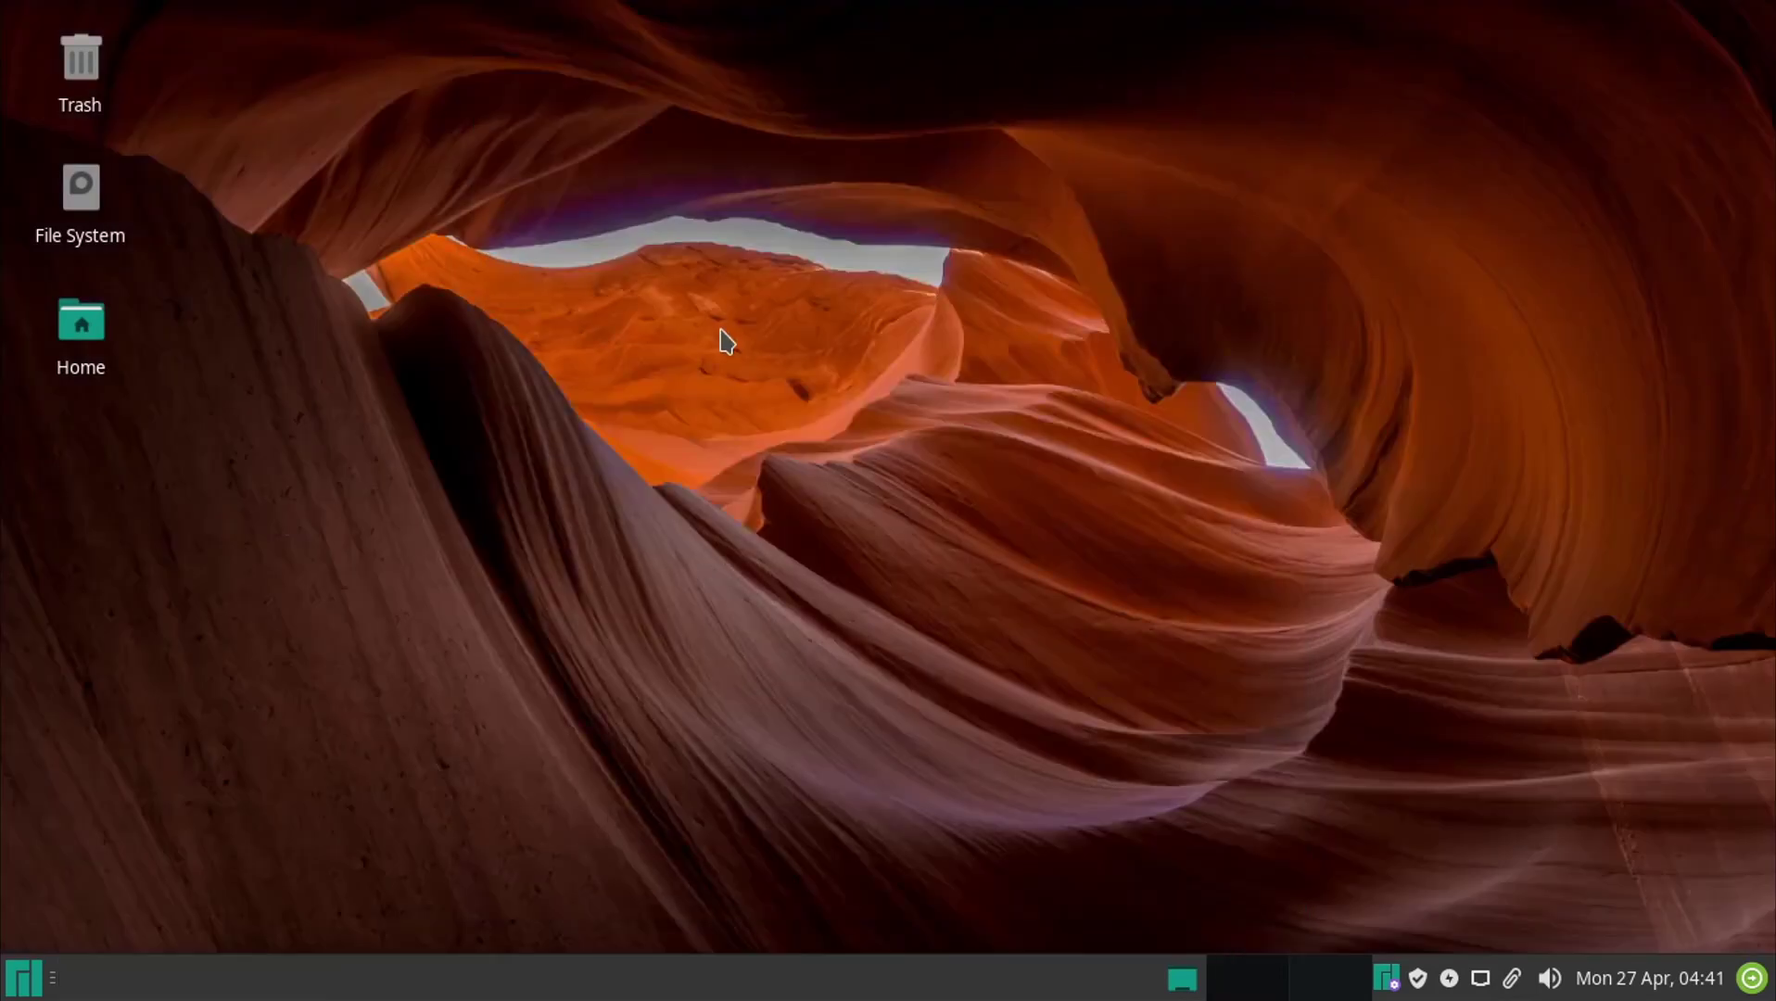
- Look through the list of Settings applications in the application menu
{"action": "left_click", "coordinate": [28, 975]}
{"action": "scroll", "coordinate": [404, 841], "scroll_direction": "down", "scroll_amount": 1}
{"action": "left_click", "coordinate": [412, 892]}
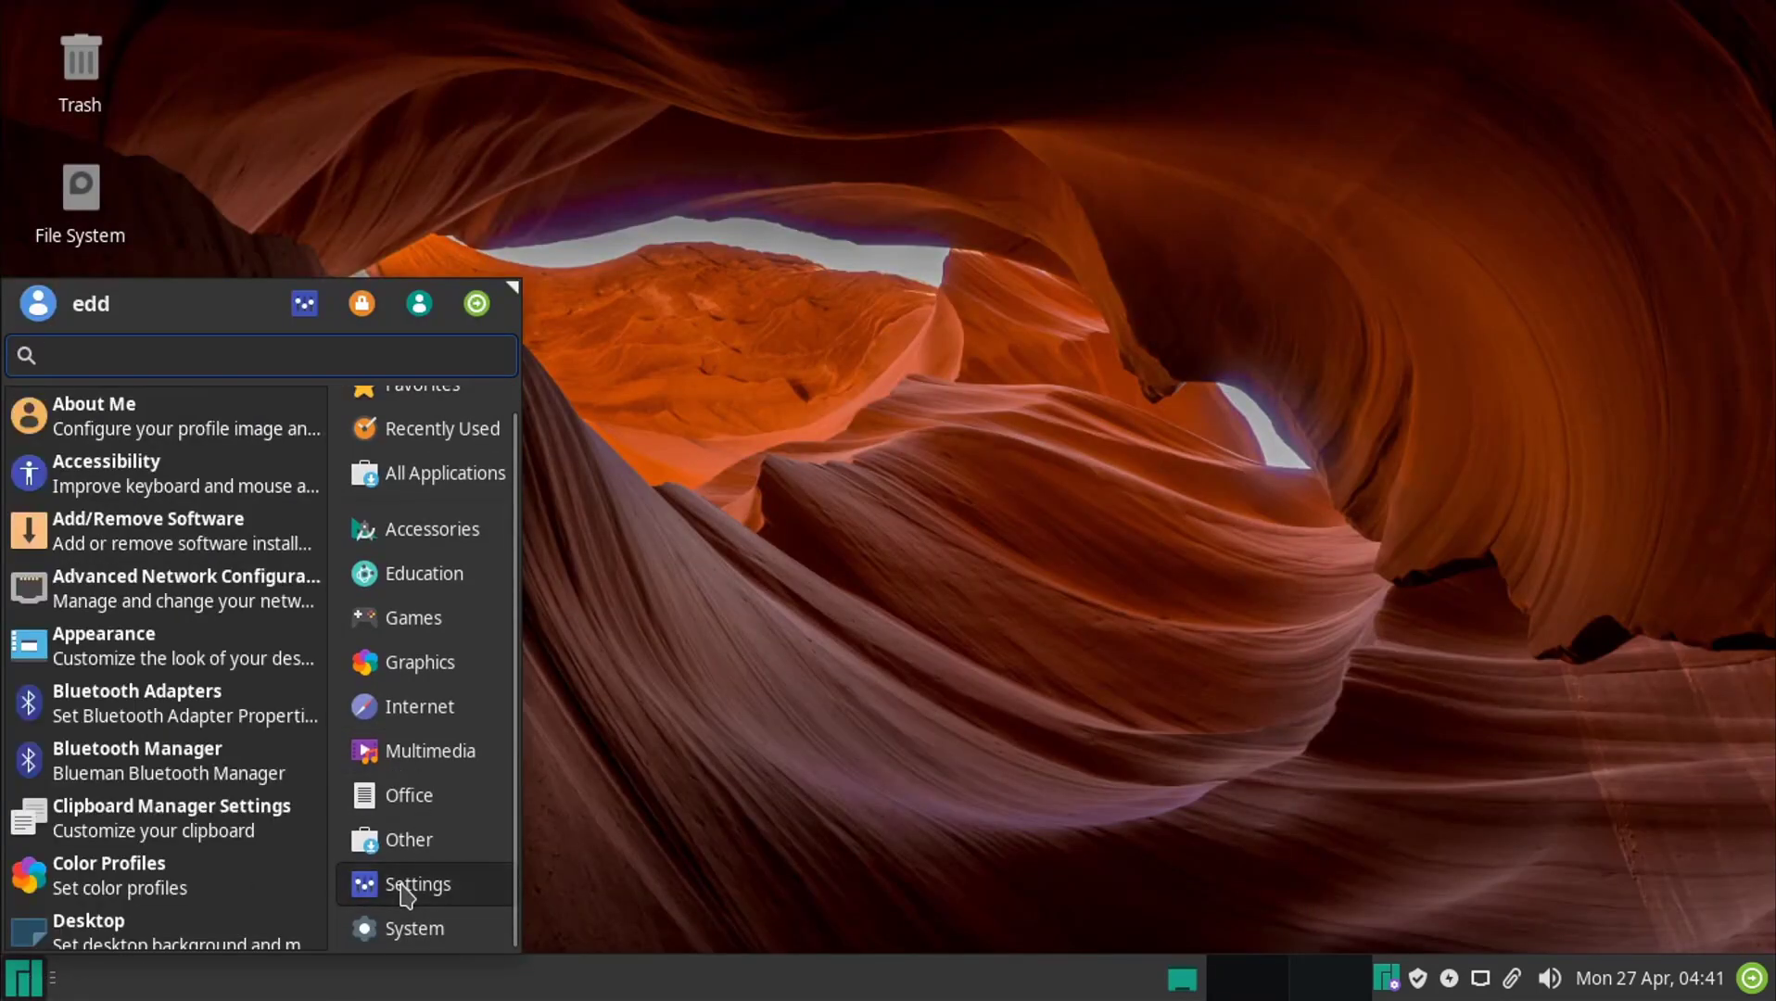
{"action": "scroll", "coordinate": [195, 649], "scroll_direction": "down", "scroll_amount": 5}
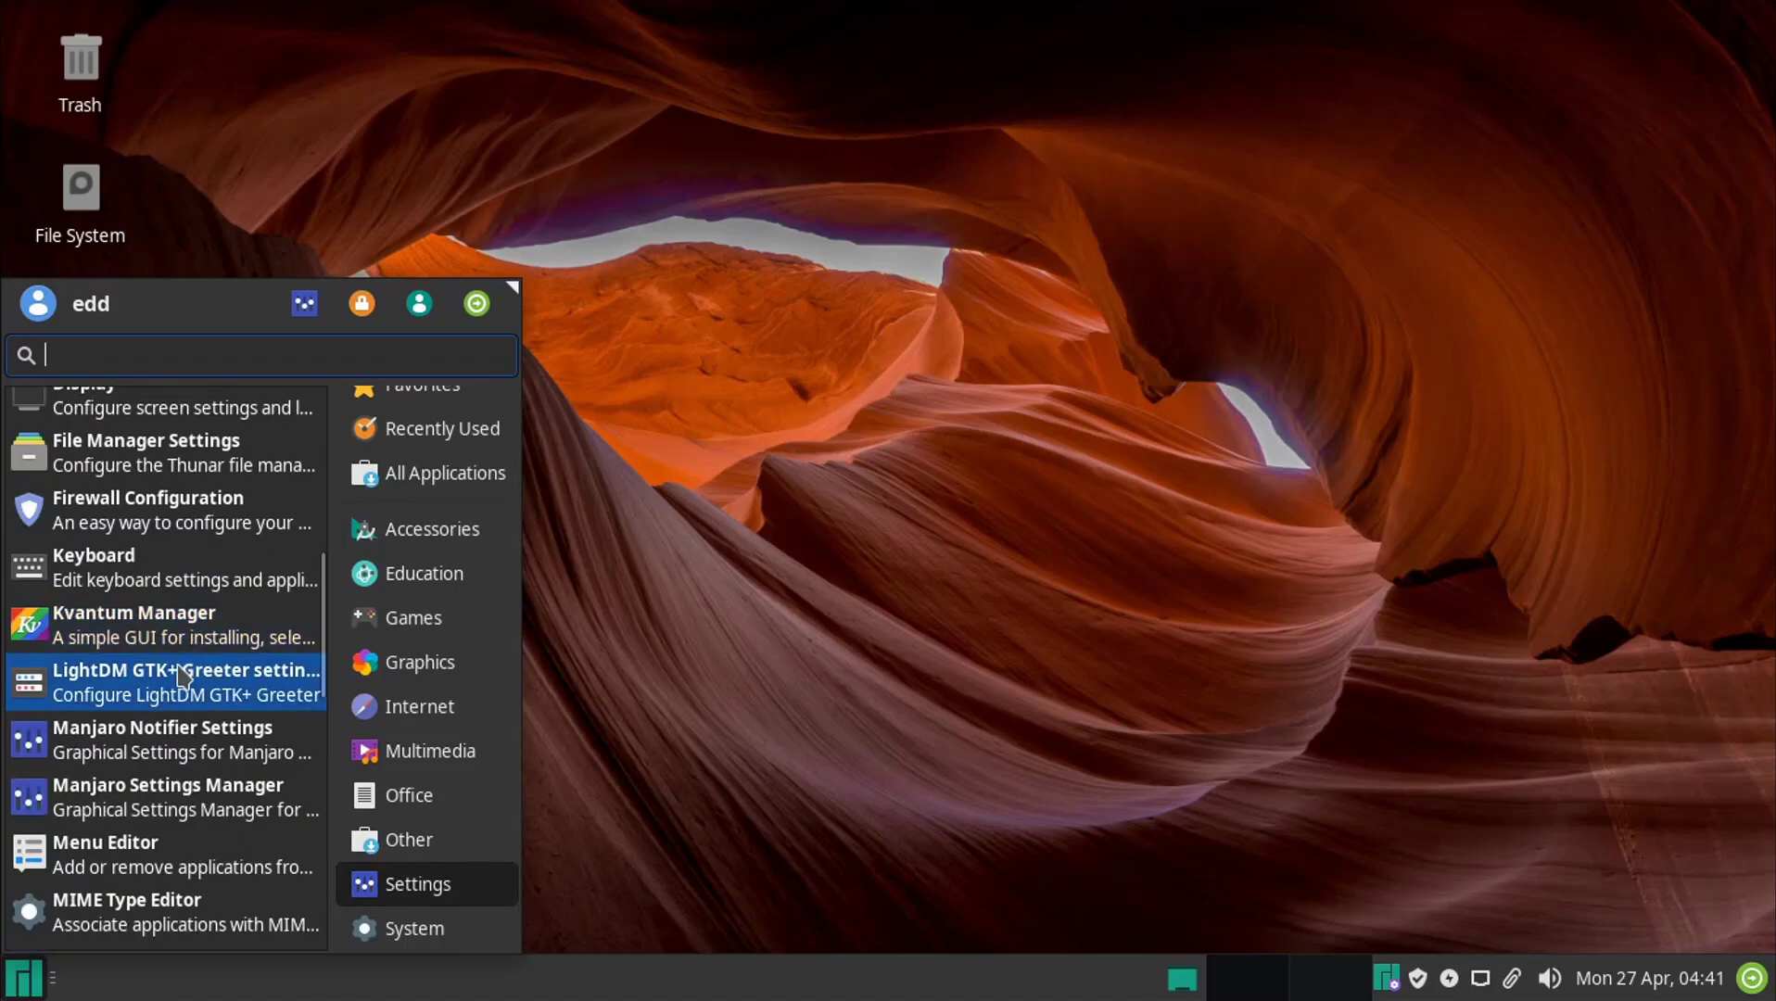
{"action": "scroll", "coordinate": [182, 677], "scroll_direction": "up", "scroll_amount": 3}
{"action": "scroll", "coordinate": [162, 709], "scroll_direction": "down", "scroll_amount": 10}
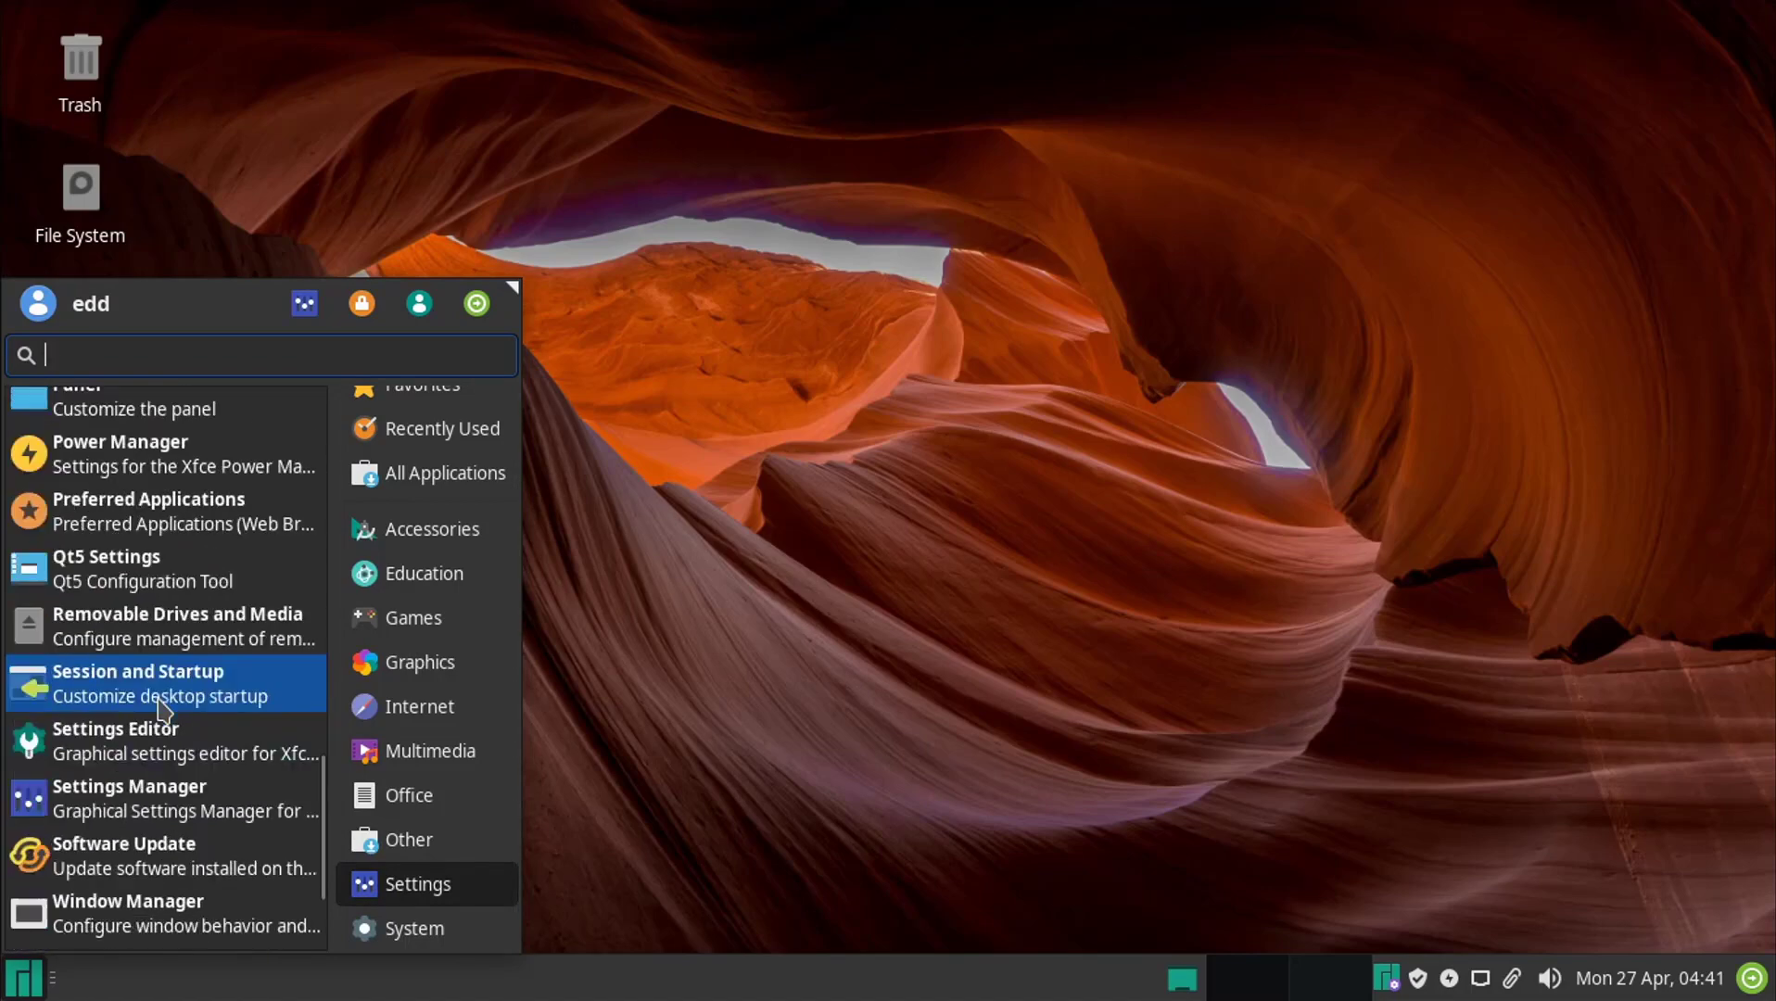
- Open Add/Remove Software from the System applications and browse the Communication & News category
{"action": "left_click", "coordinate": [415, 927]}
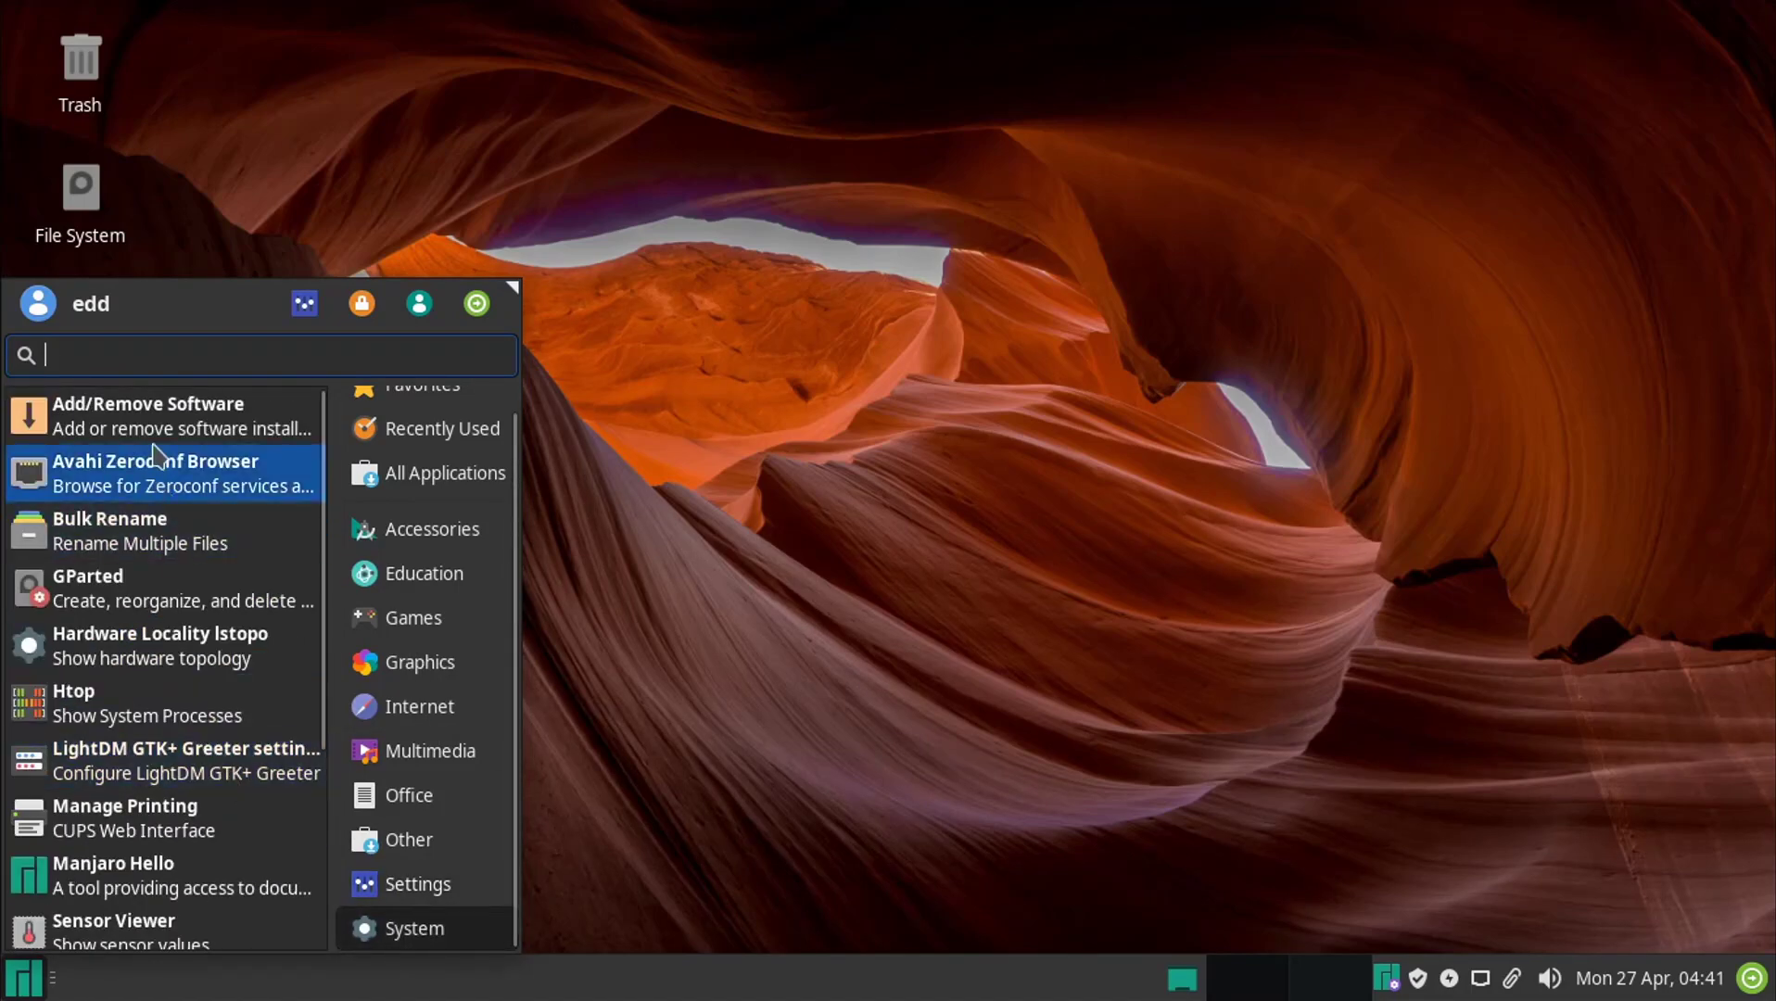
{"action": "left_click", "coordinate": [148, 428]}
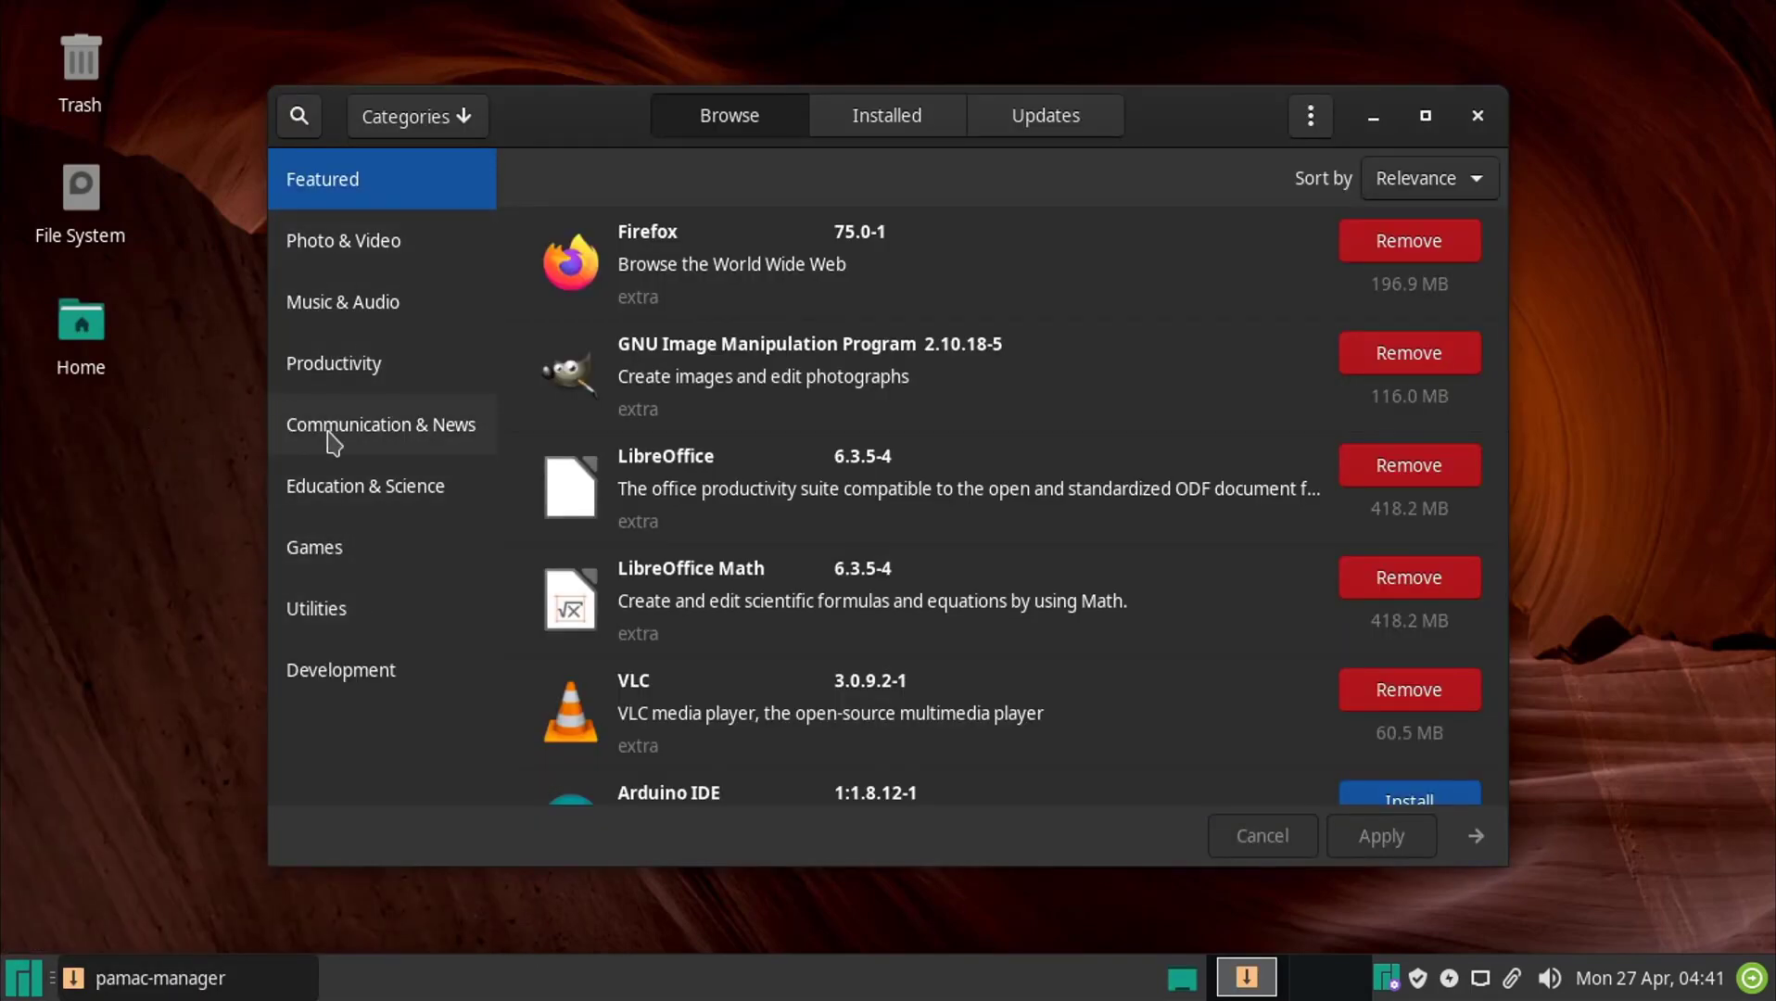
{"action": "left_click", "coordinate": [334, 435]}
{"action": "scroll", "coordinate": [876, 549], "scroll_direction": "down", "scroll_amount": 10}
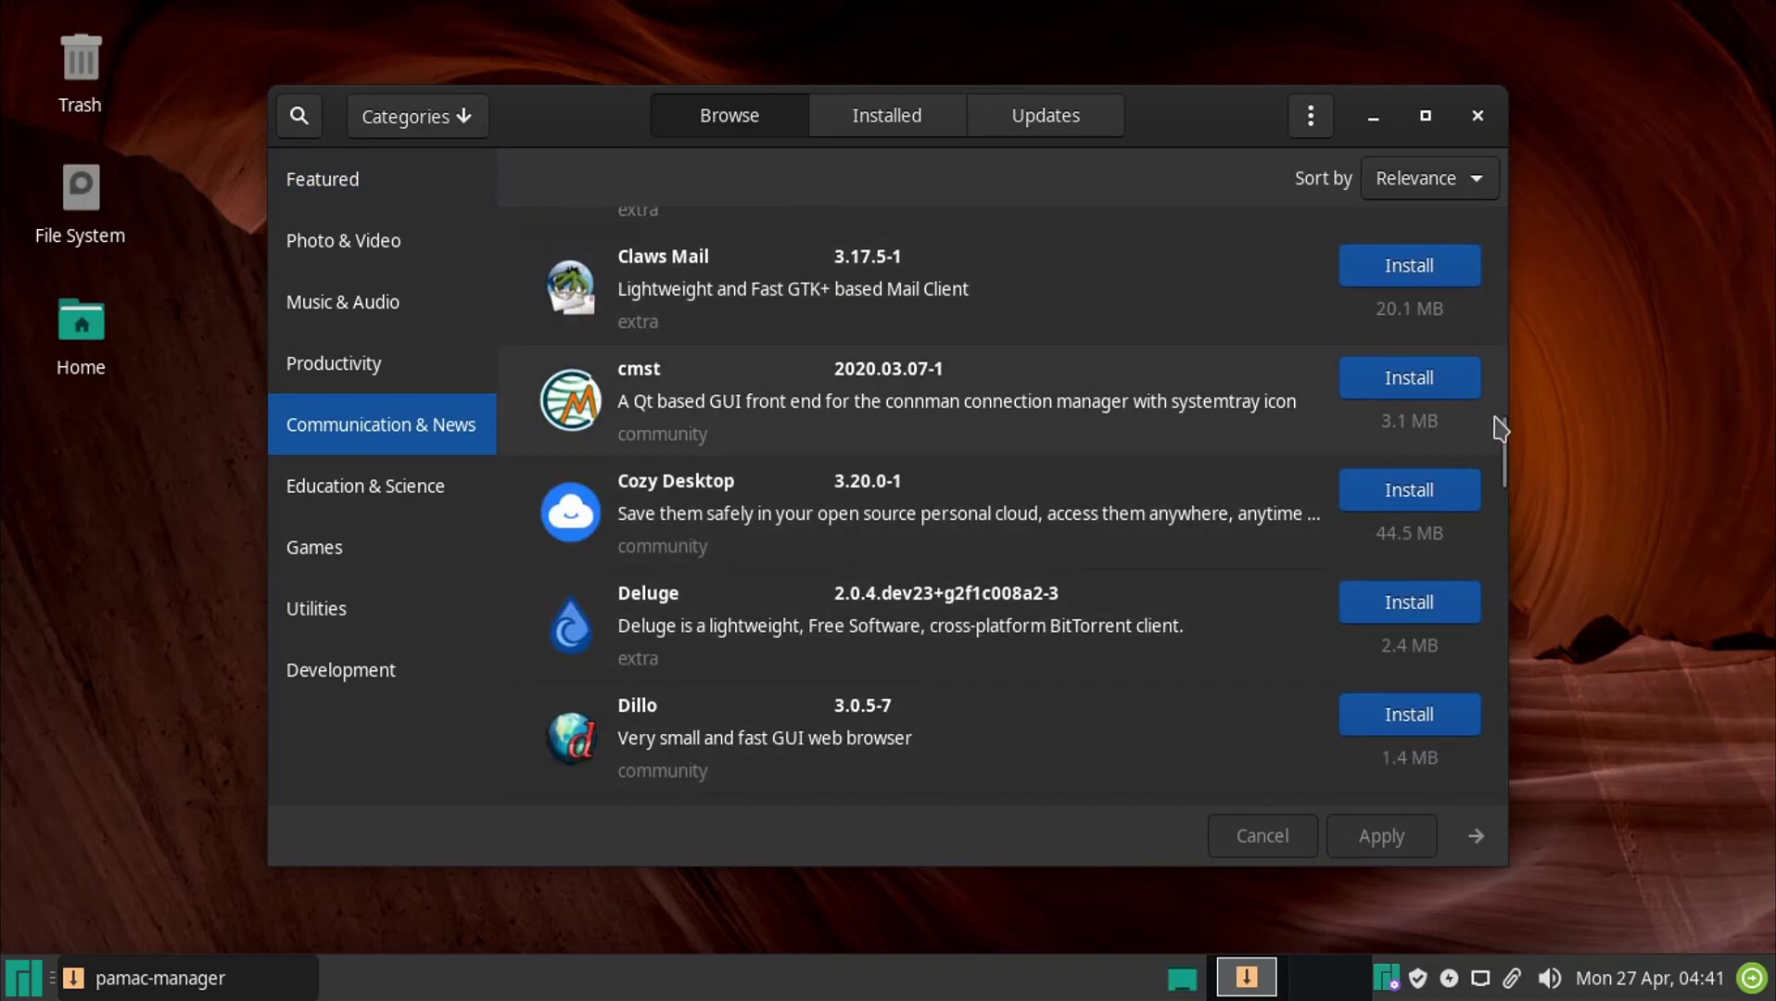
- Mark a Communication & News application for installation, browse more of the list, and close the software manager
{"action": "scroll", "coordinate": [1503, 436], "scroll_direction": "up", "scroll_amount": 2}
{"action": "left_click", "coordinate": [1408, 332]}
{"action": "scroll", "coordinate": [841, 515], "scroll_direction": "down", "scroll_amount": 10}
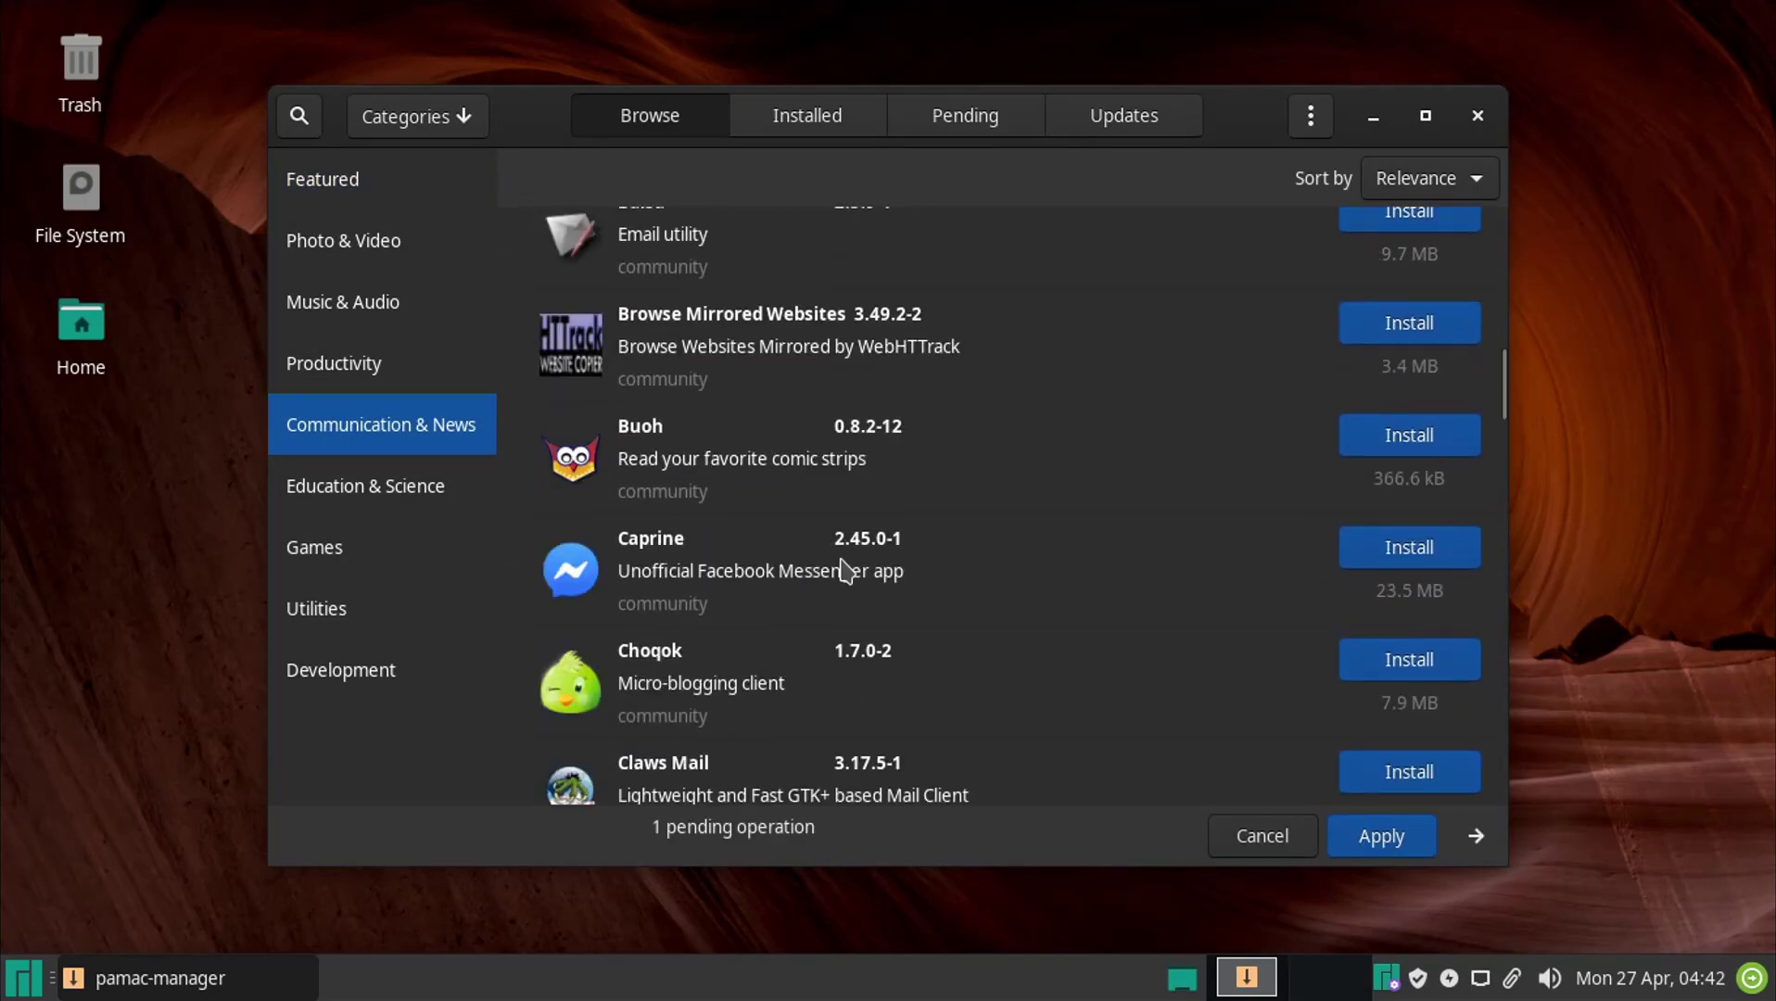
{"action": "scroll", "coordinate": [843, 567], "scroll_direction": "down", "scroll_amount": 8}
{"action": "left_click", "coordinate": [1479, 119]}
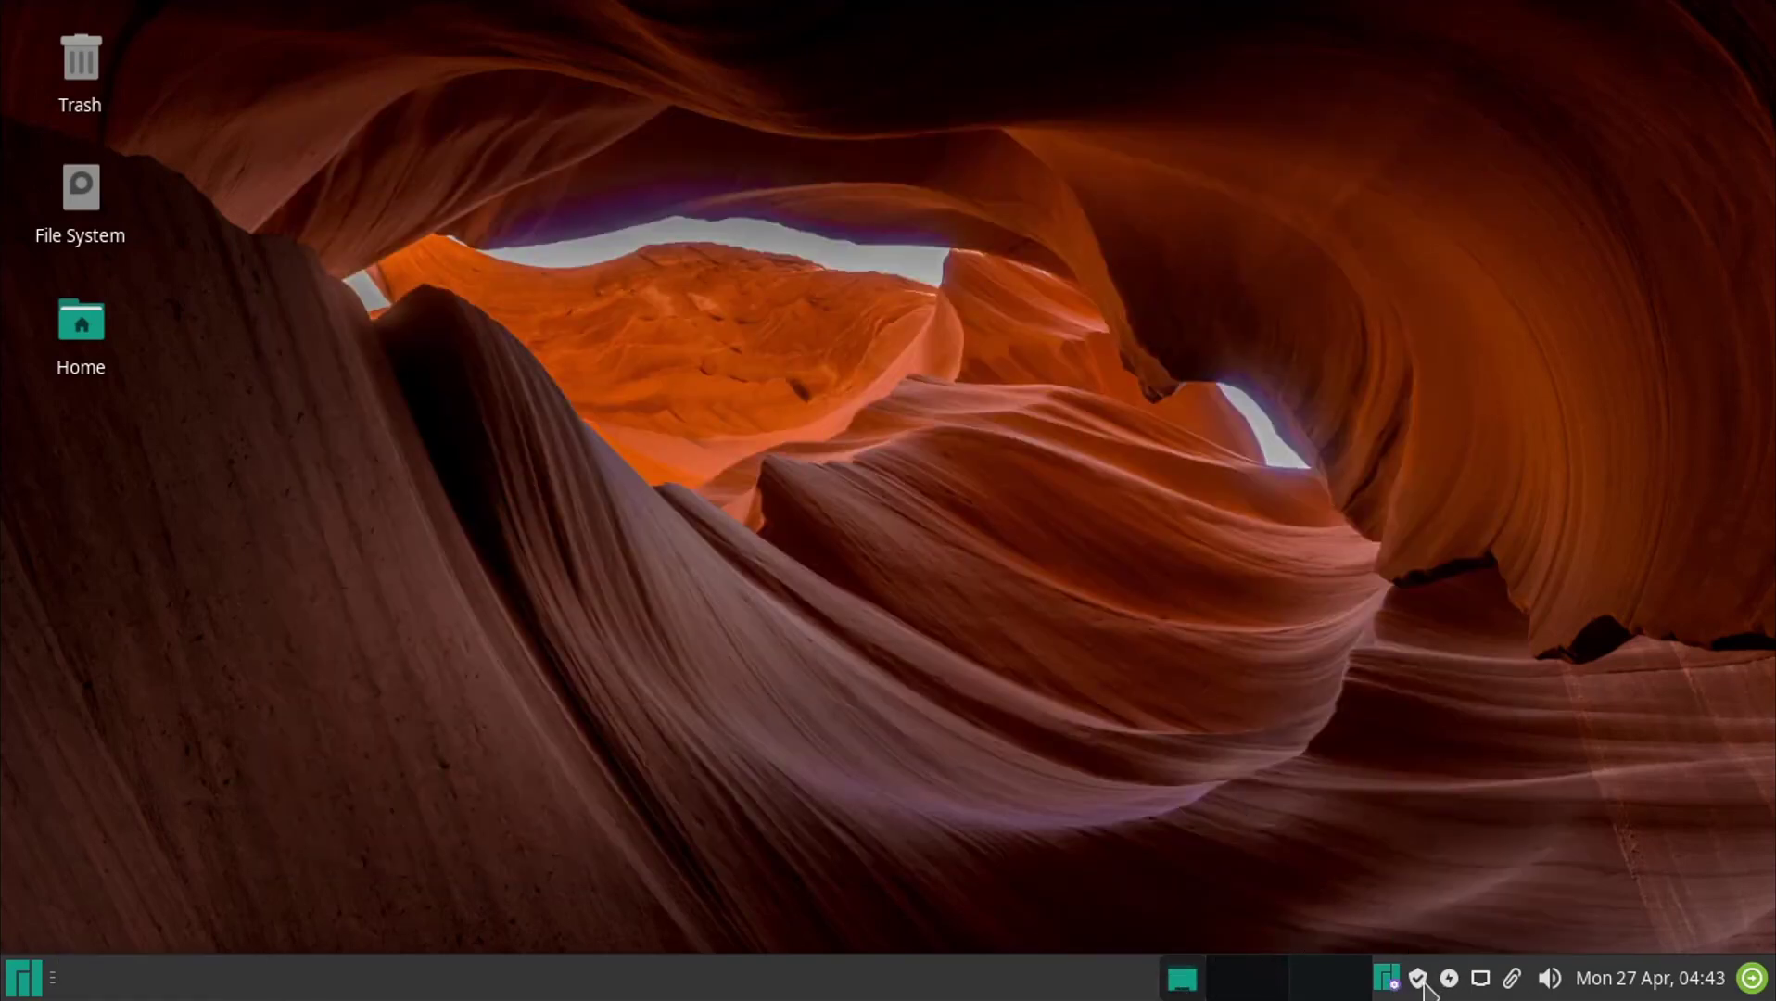
- Open the shield applet in the system tray for a look, and close its window
{"action": "left_click", "coordinate": [1418, 978]}
{"action": "left_click", "coordinate": [1494, 119]}
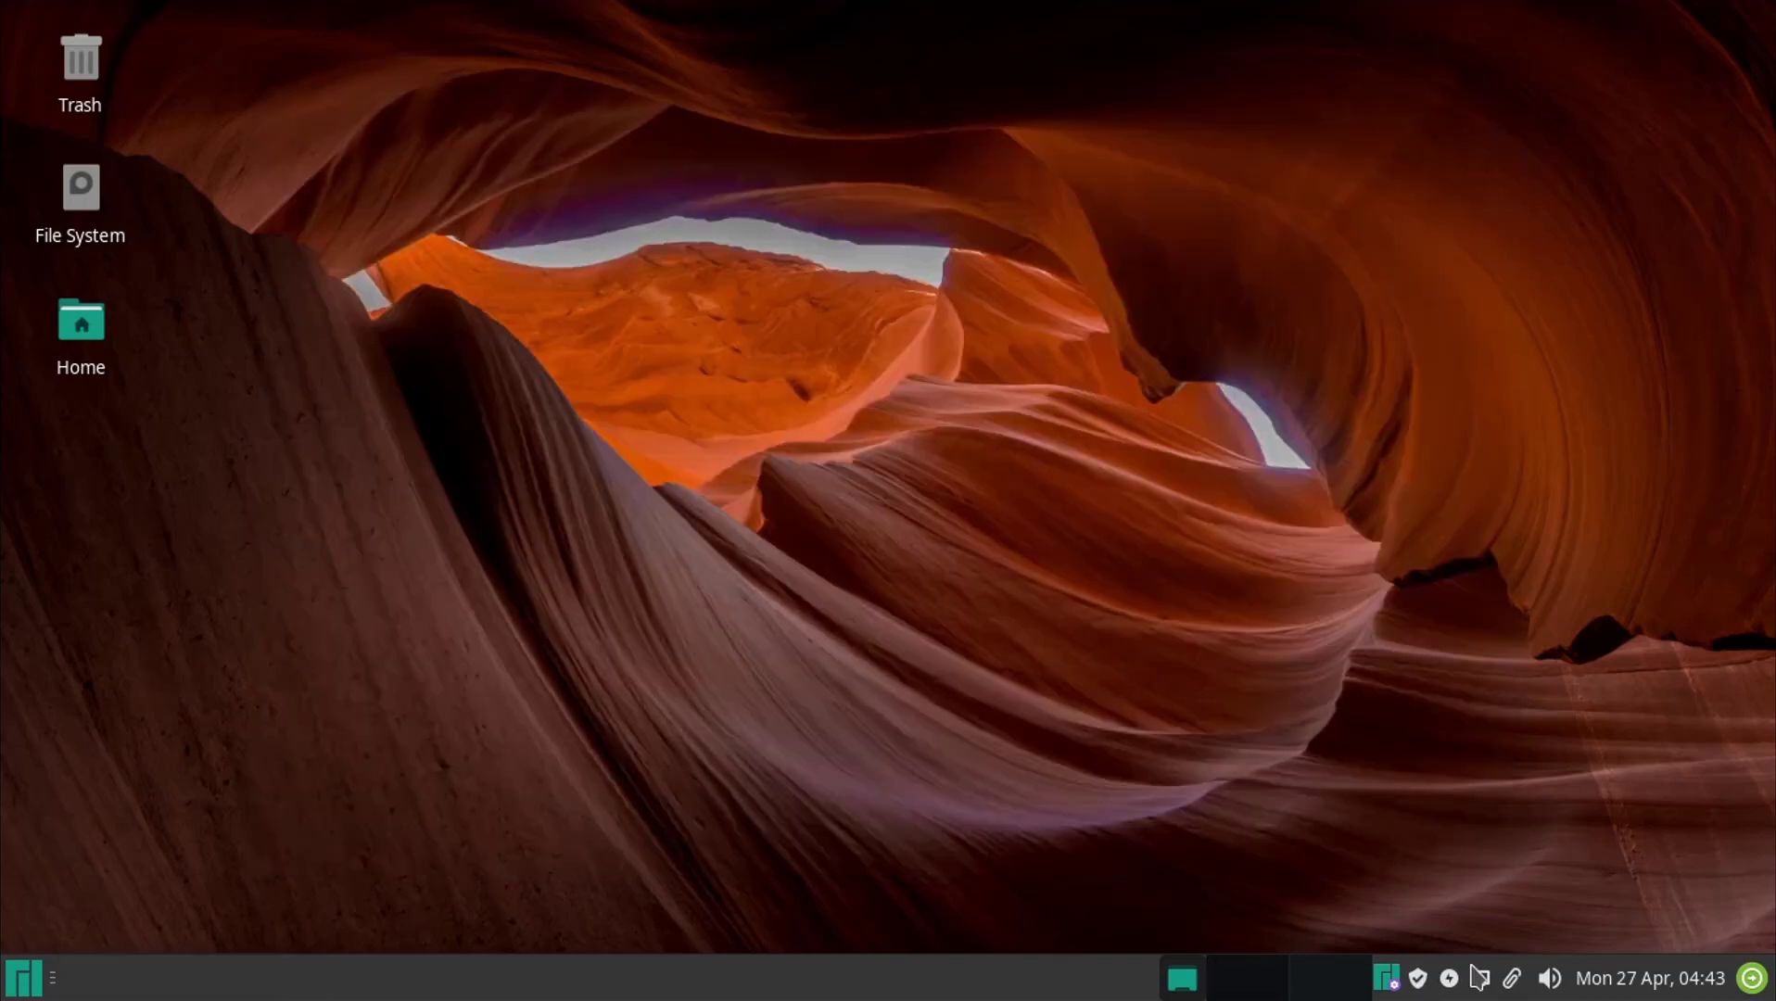